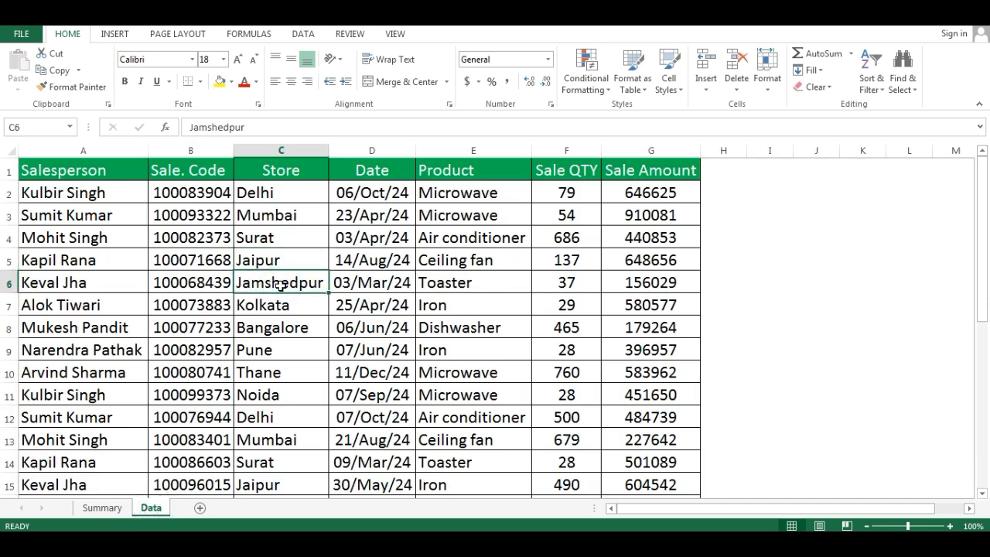
- Create a PivotTable from the sales data on the Data sheet, placing it on a new worksheet
key(alt)
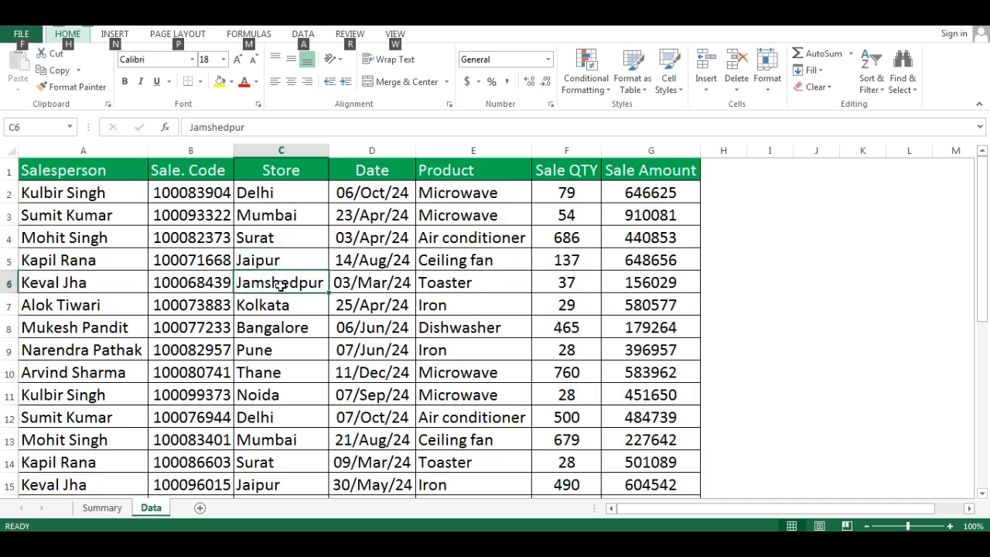
key(n)
key(v)
key(Return)
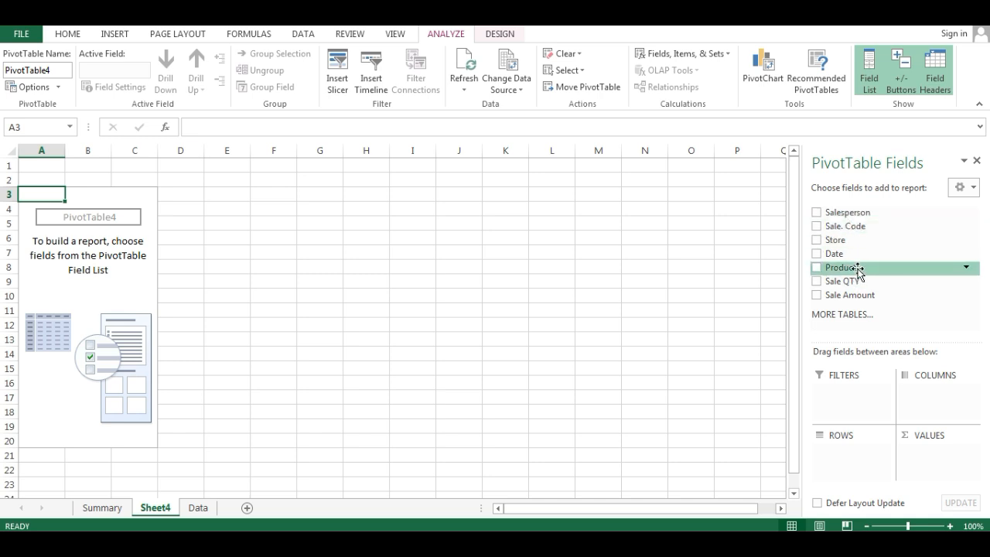
- Build the PivotTable with Salesperson and Store as rows, Product as columns, and the sum of Sale QTY as values
drag(845, 215, 849, 455)
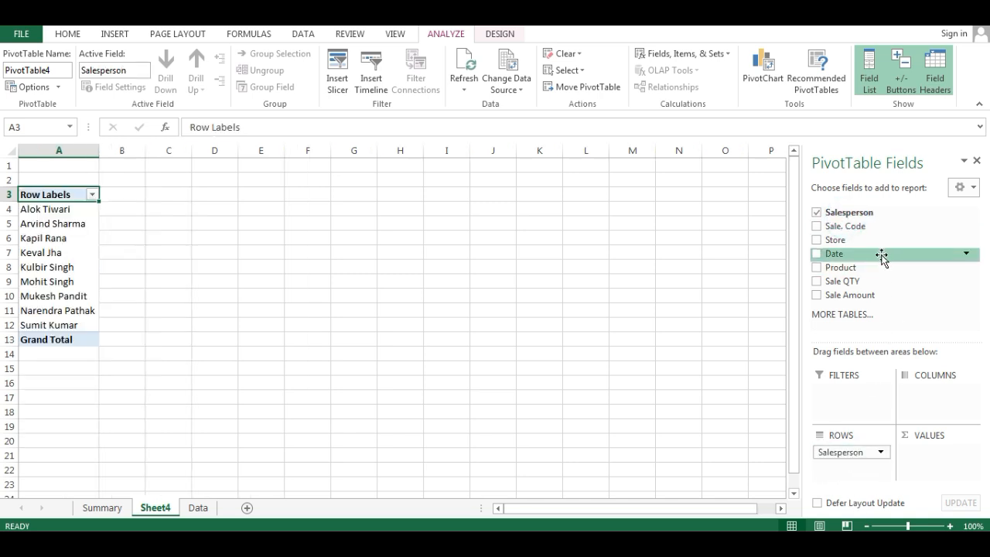
drag(864, 270, 954, 407)
drag(847, 282, 940, 462)
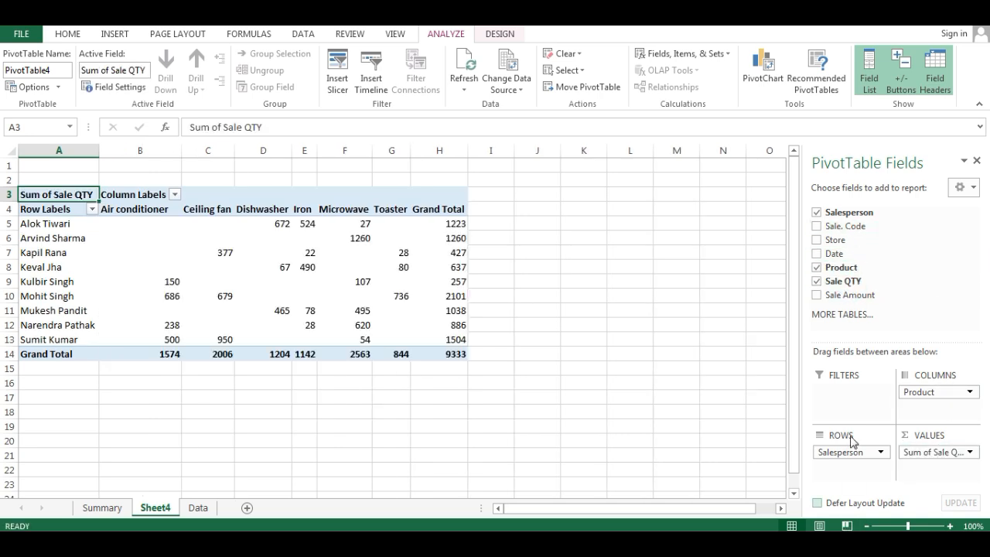
drag(846, 246, 845, 471)
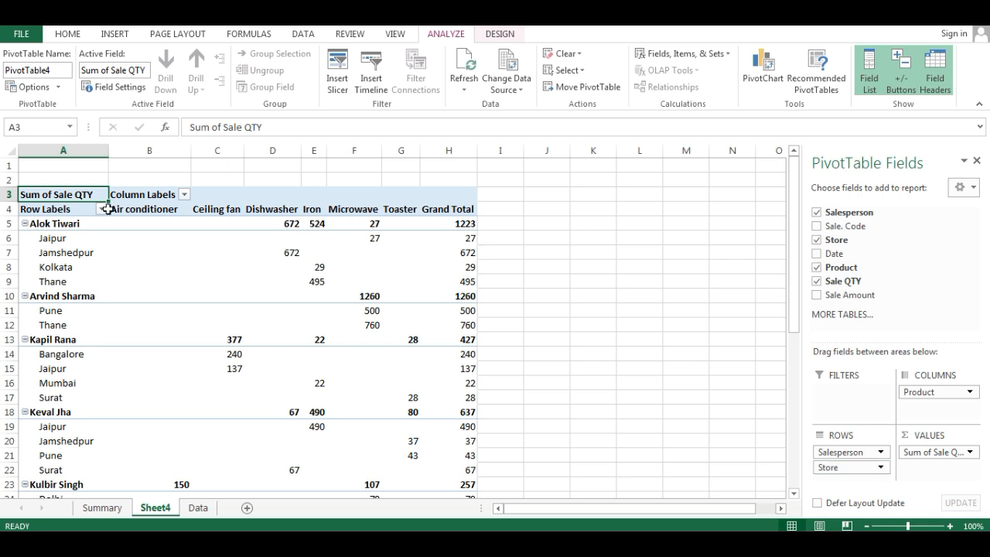
click(47, 208)
right_click(47, 208)
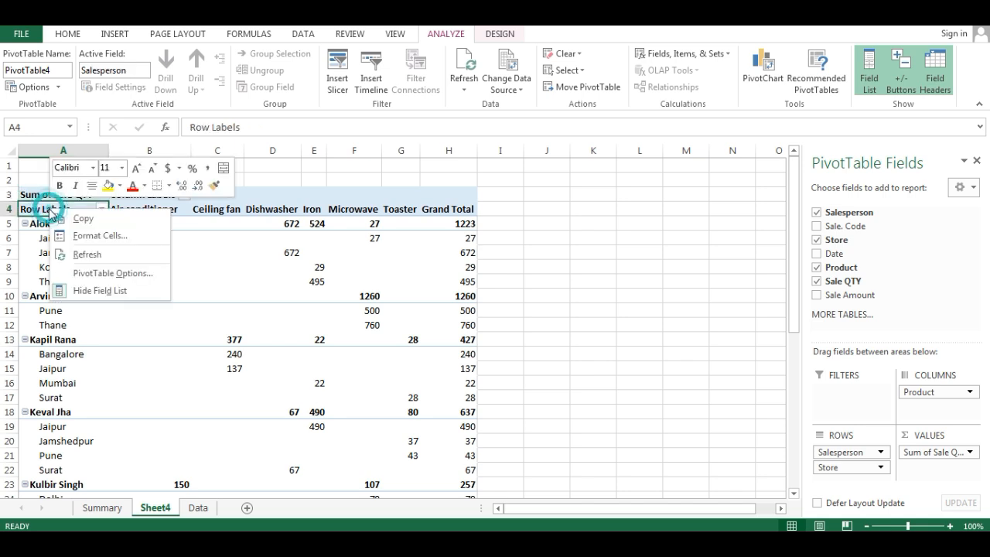
click(101, 273)
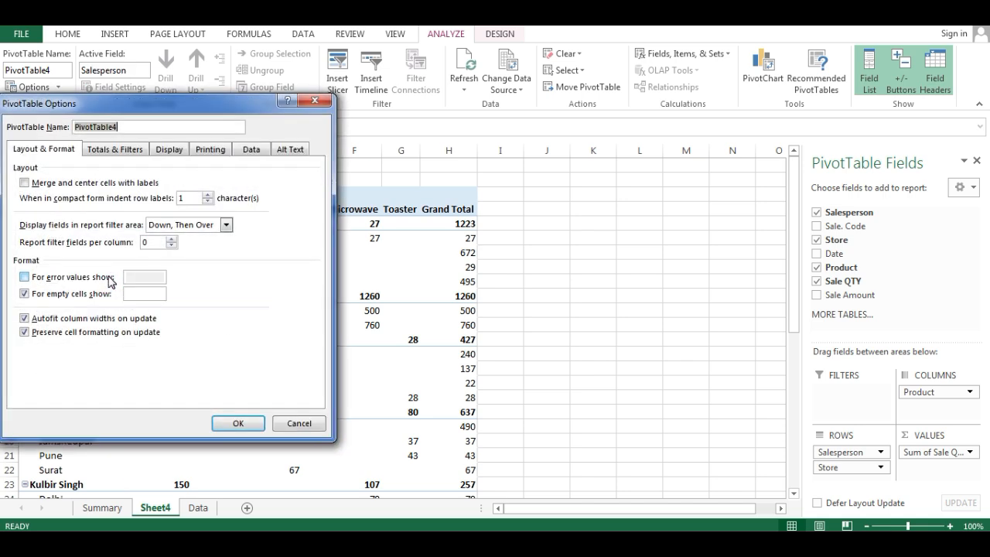
drag(150, 109, 620, 111)
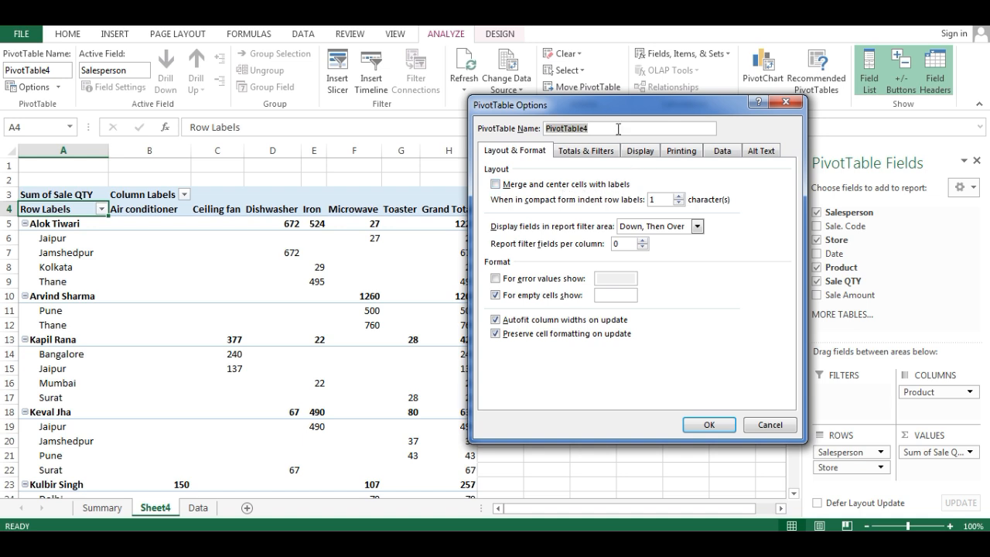
key(Escape)
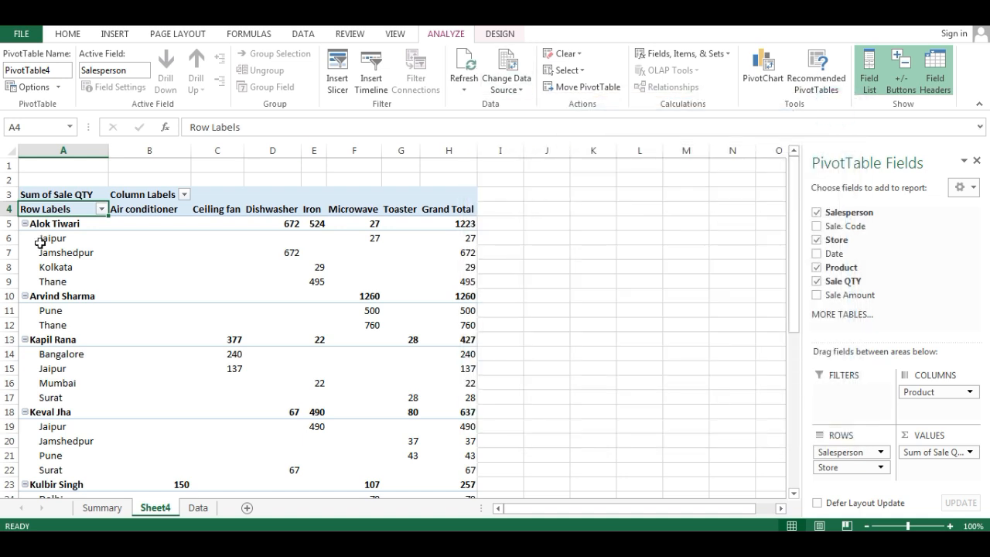
click(56, 241)
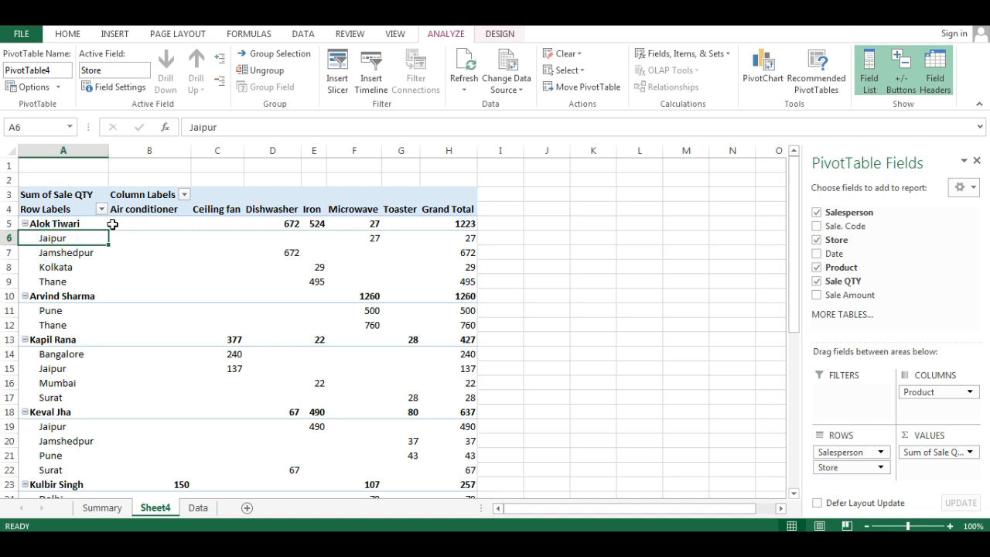
click(59, 225)
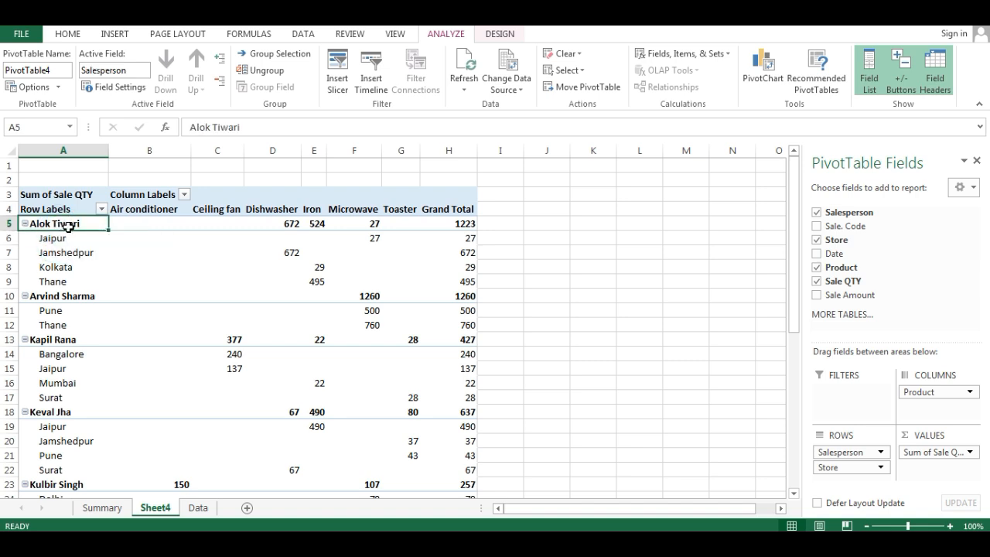
click(57, 239)
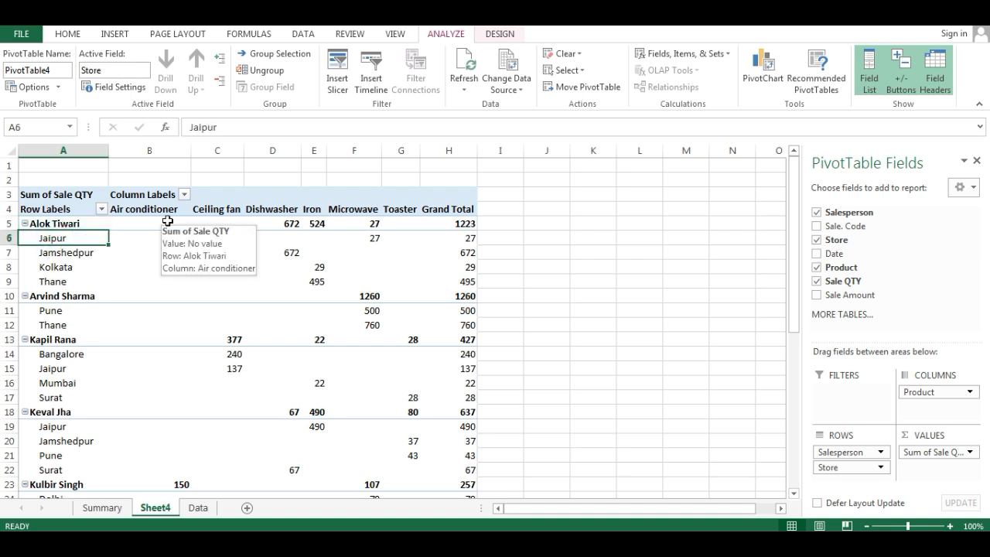
- Try the Classic PivotTable layout from the PivotTable's display options, and undo it
click(56, 224)
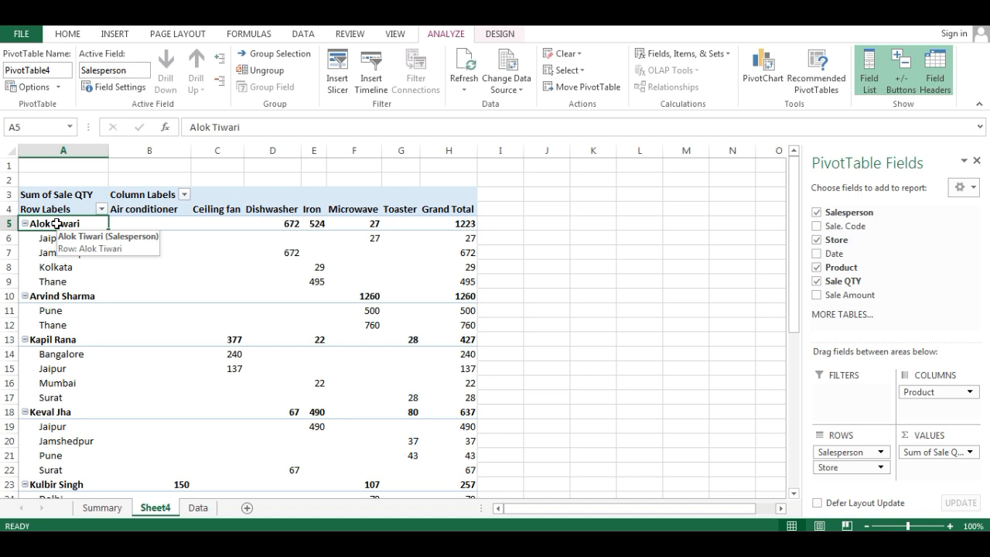
right_click(56, 224)
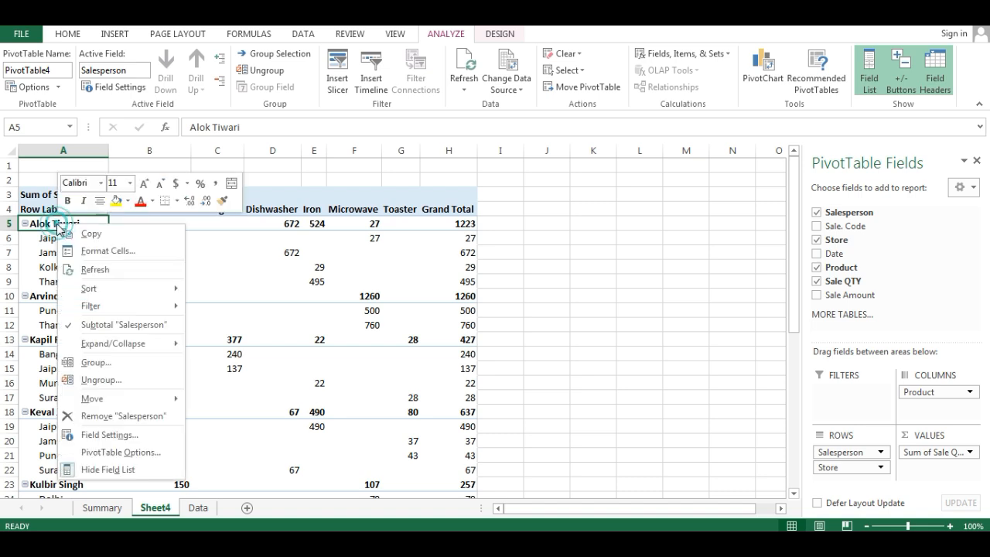
click(133, 454)
drag(190, 198, 683, 143)
click(676, 184)
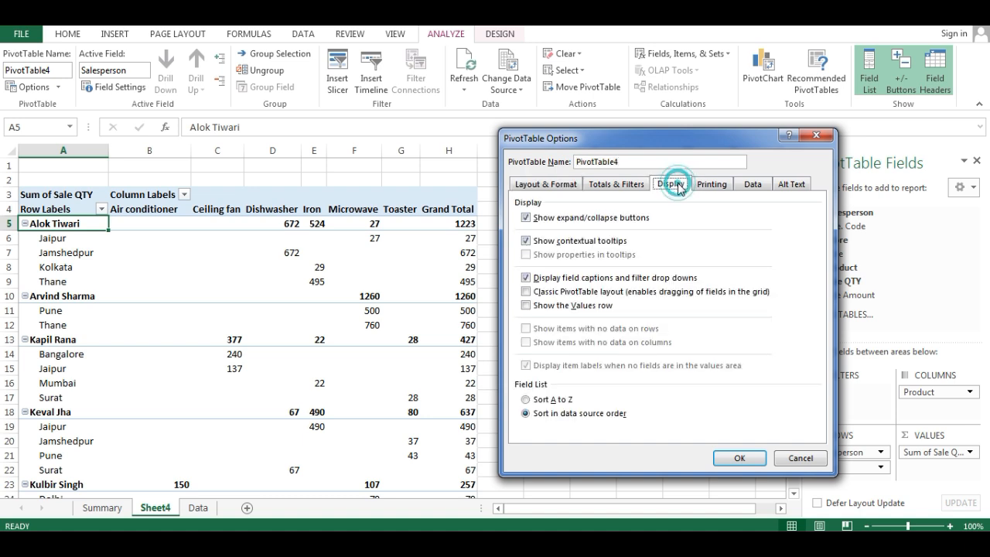
click(527, 291)
click(743, 458)
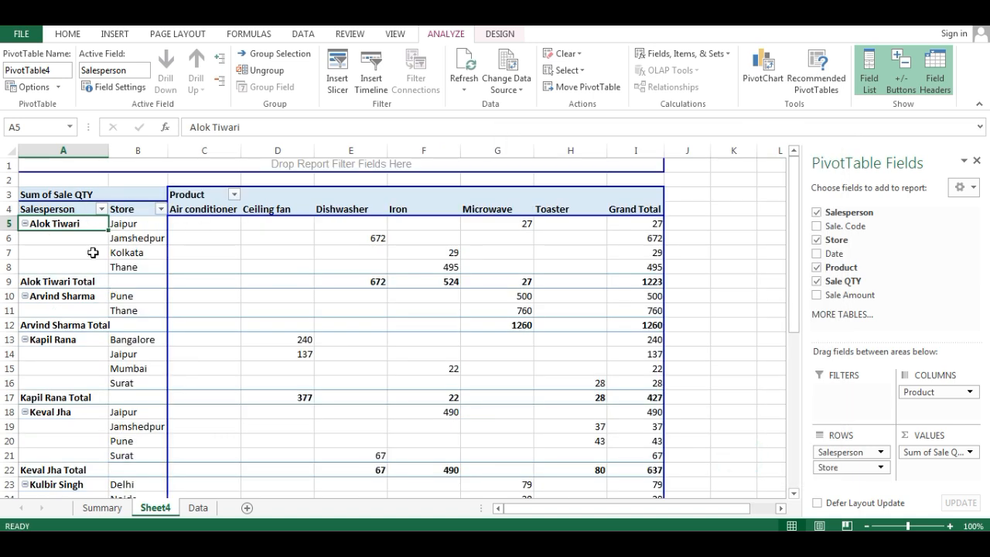
key(ctrl+z)
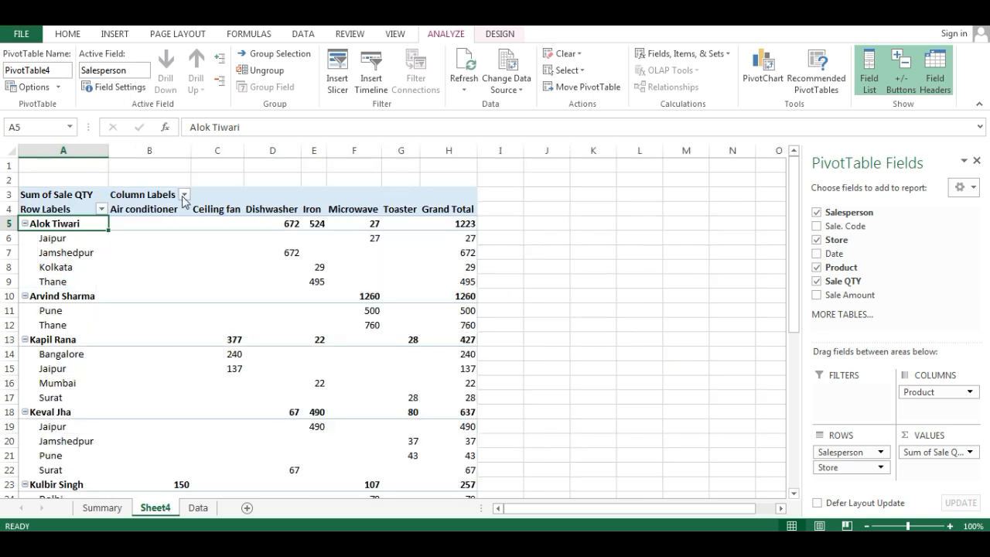
- Set the PivotTable's report layout to Tabular Form
click(500, 35)
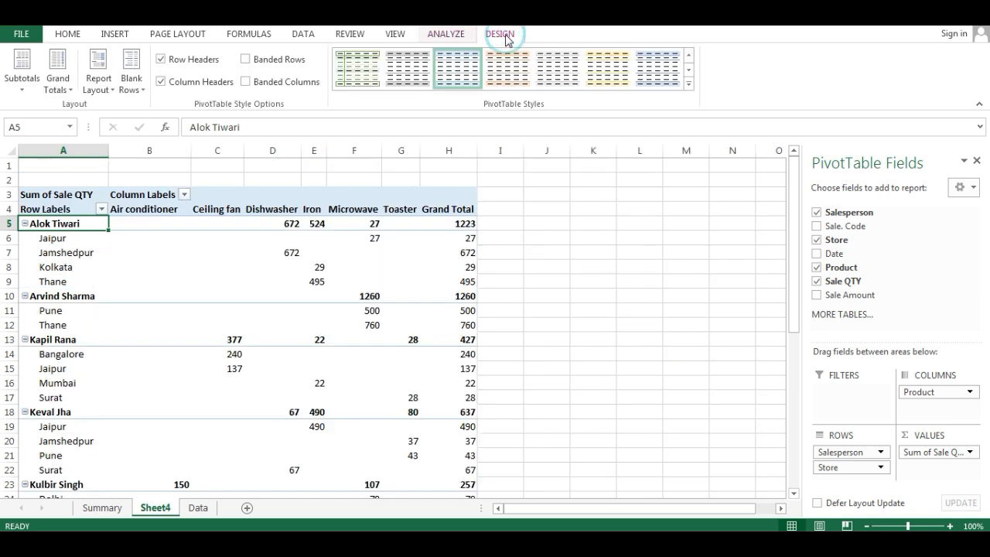
click(109, 95)
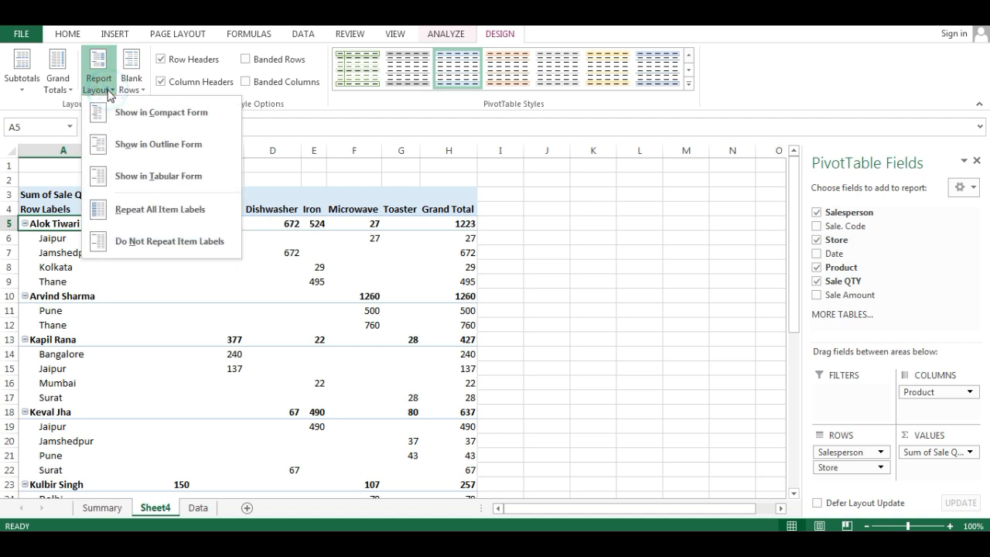
click(173, 179)
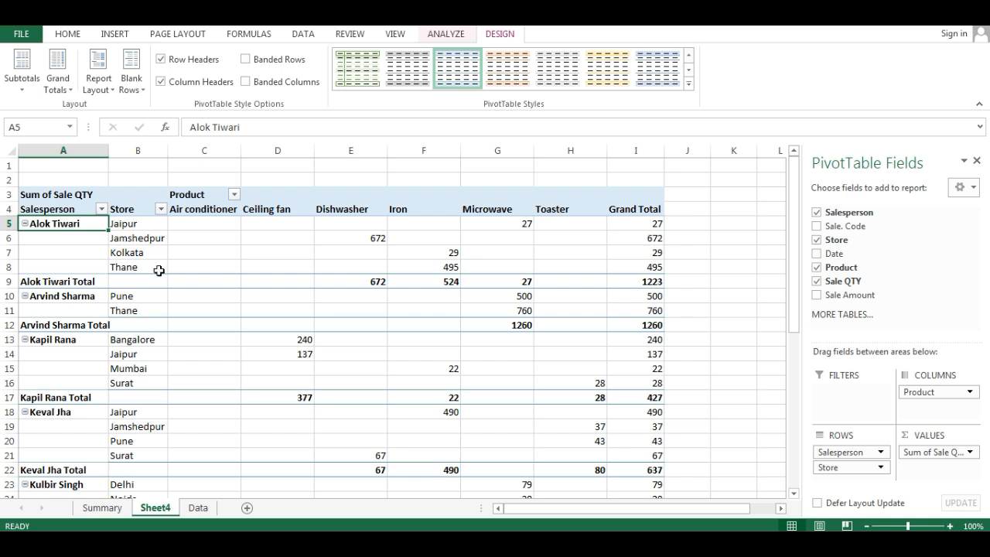
click(56, 284)
right_click(55, 285)
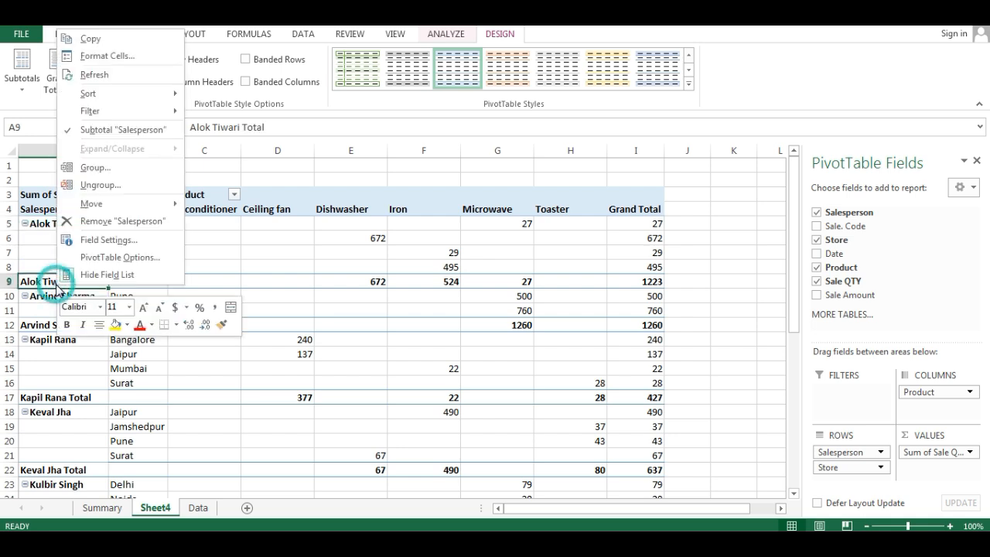
click(120, 257)
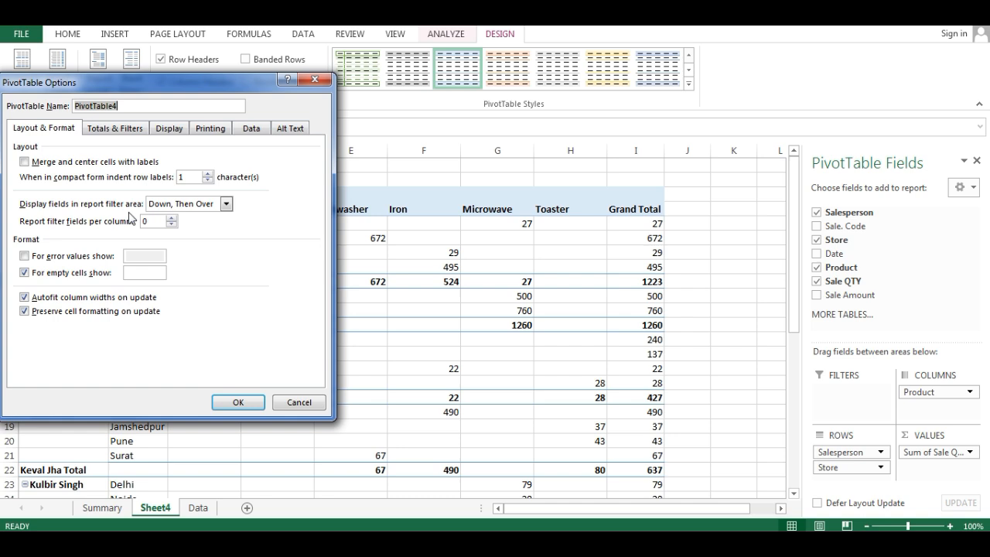
click(325, 81)
- Turn off the Salesperson subtotals in the PivotTable
right_click(48, 282)
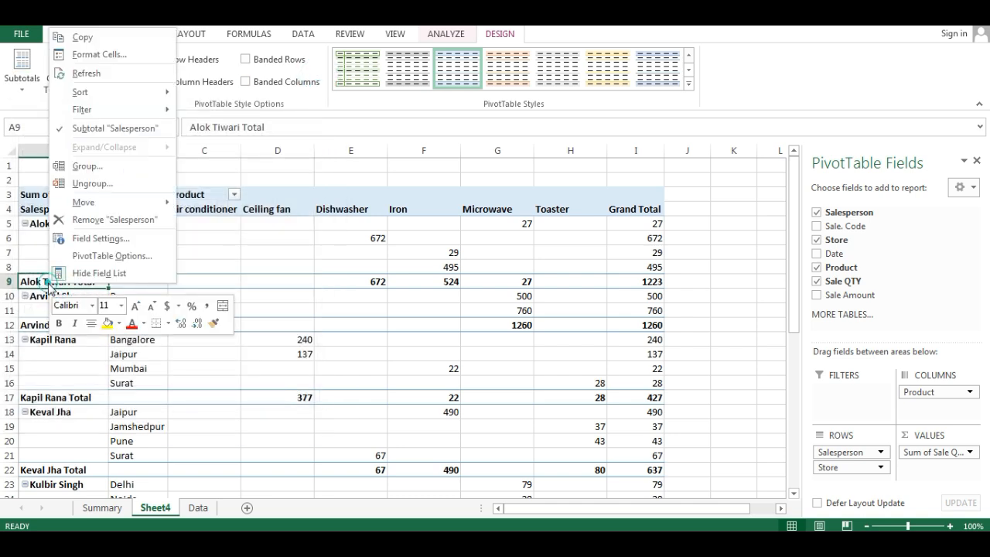
click(100, 129)
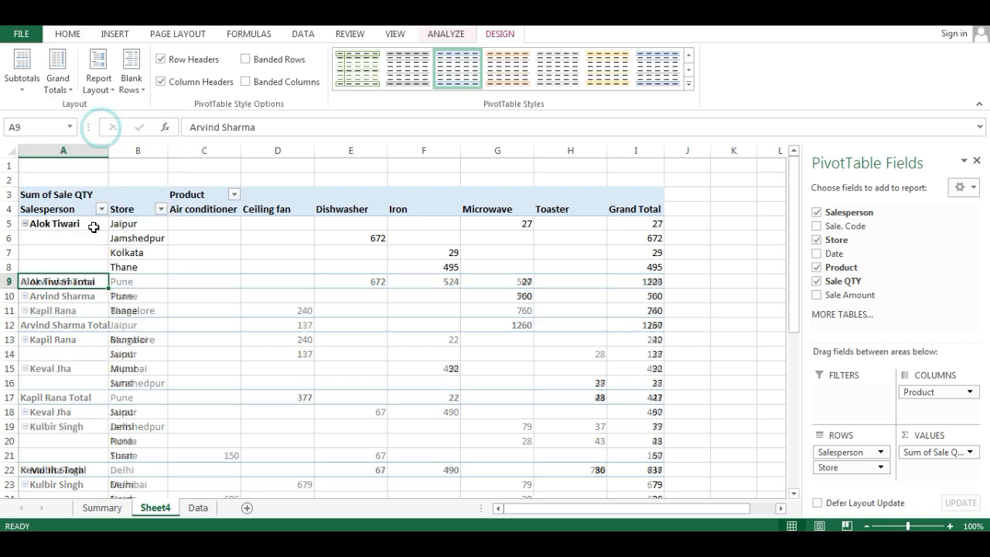
click(134, 253)
- Try to merge and center cells A5:A8, the first salesperson's block in the PivotTable
drag(55, 223, 56, 269)
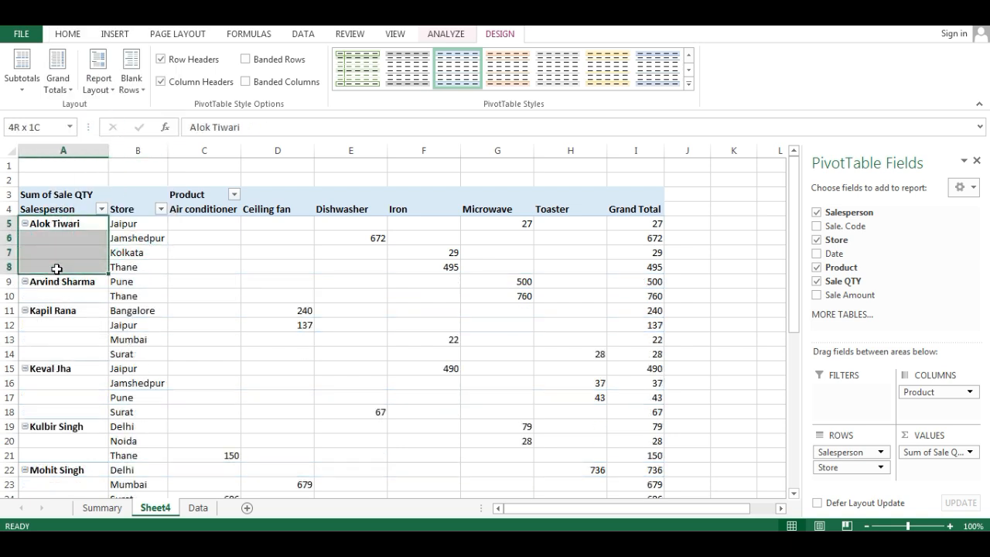
click(67, 34)
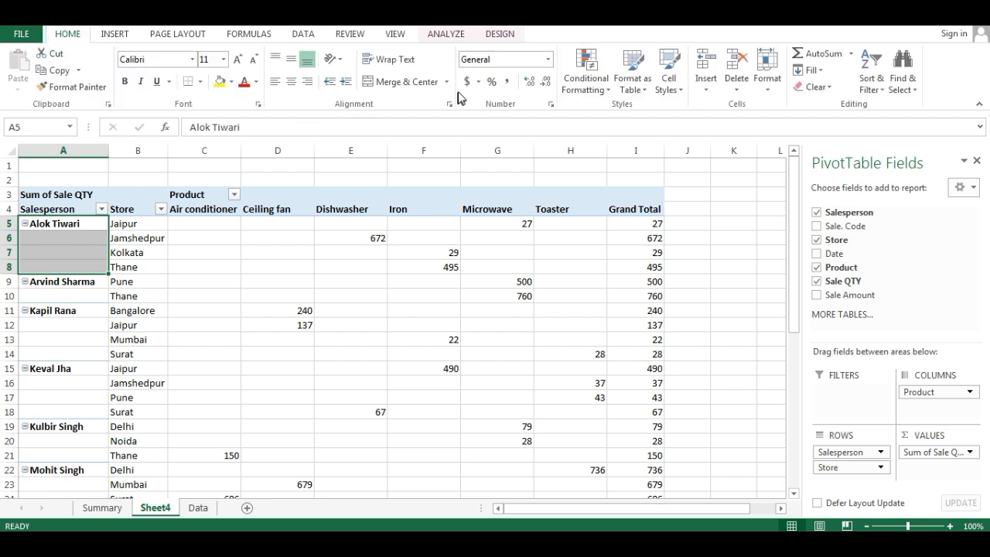
click(403, 91)
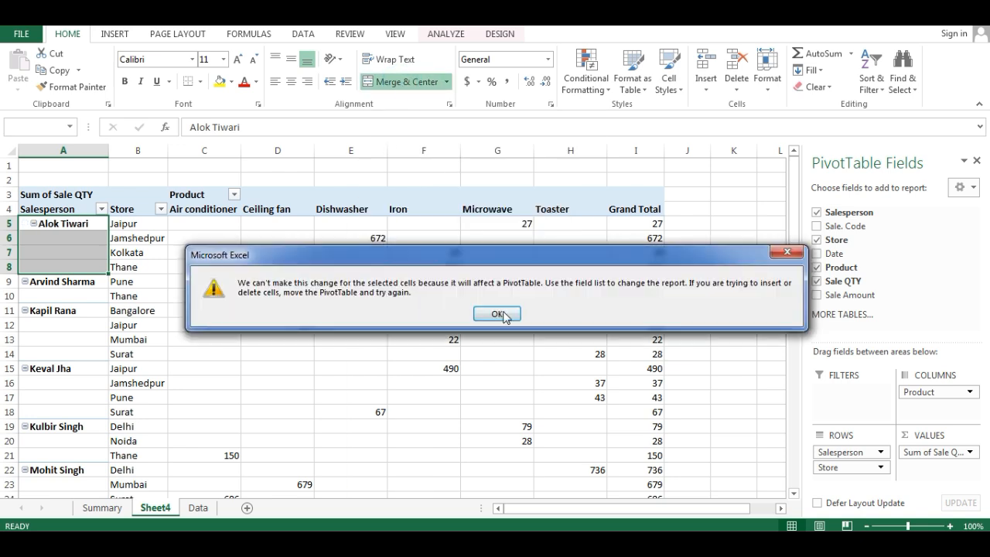
click(501, 311)
click(405, 82)
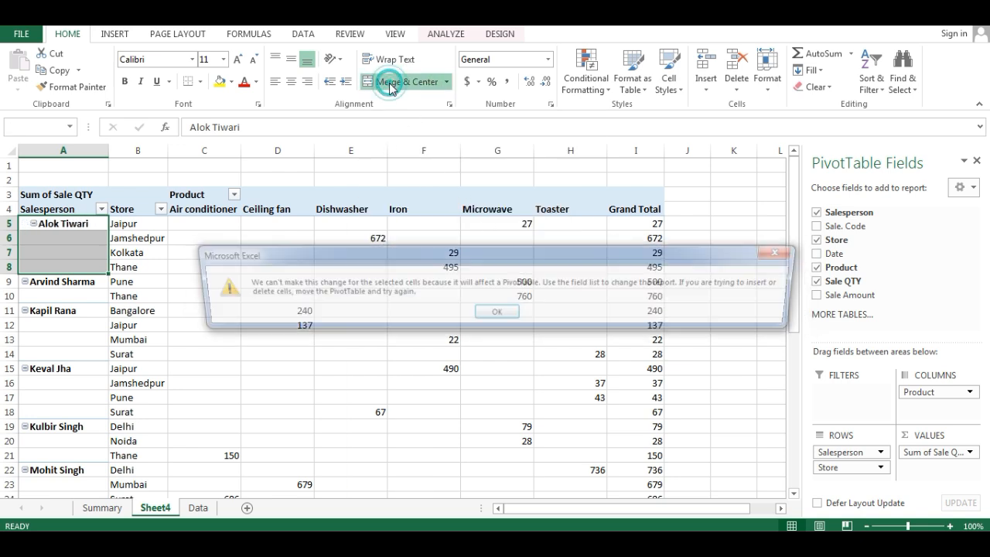
click(497, 313)
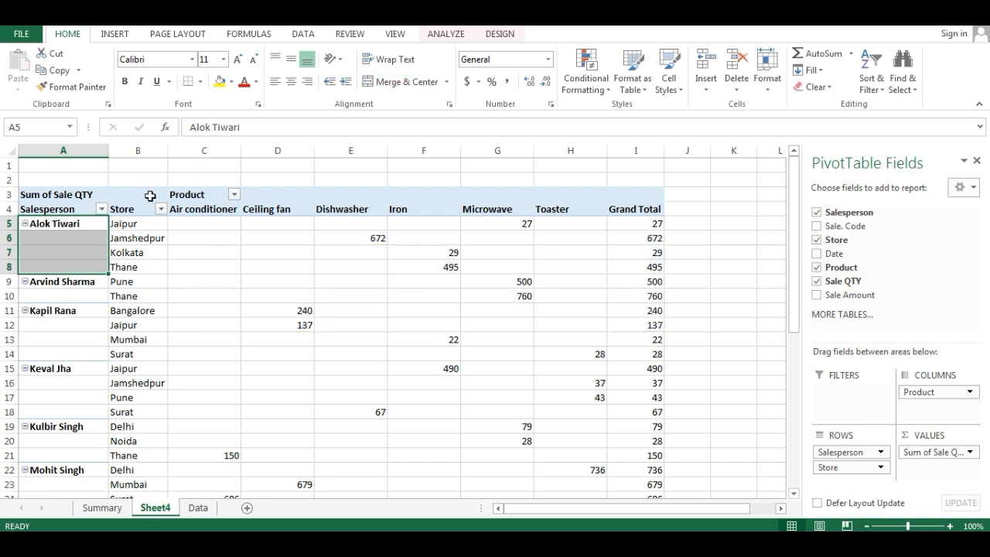
- Enable merging and centering of cells with labels in the PivotTable options, and undo the change
click(60, 224)
right_click(61, 226)
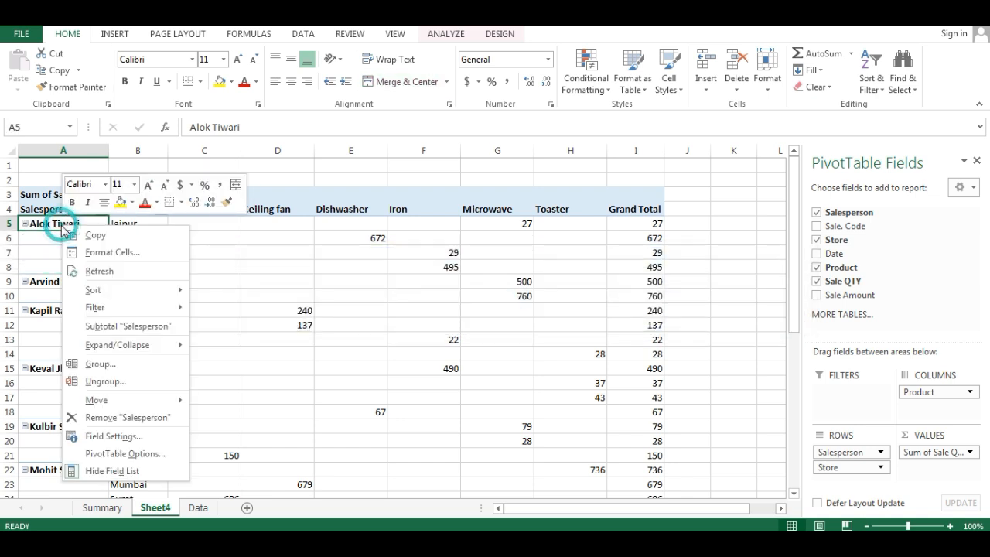
click(140, 453)
drag(165, 203, 703, 124)
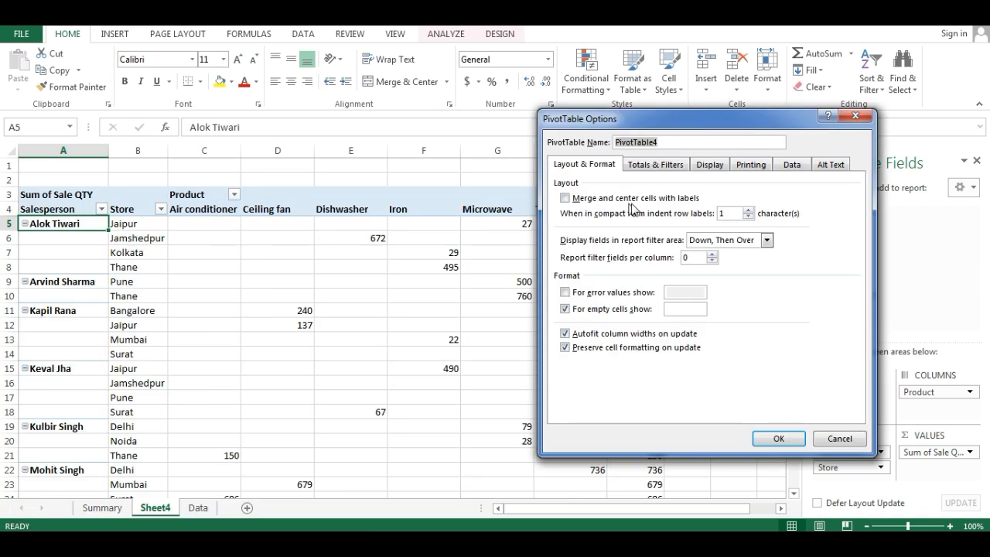
click(566, 198)
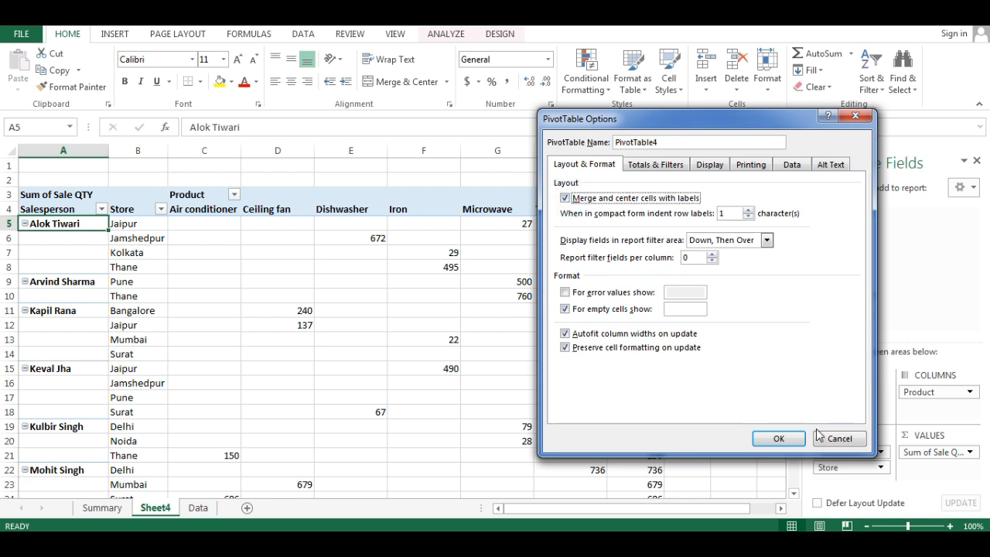
click(779, 438)
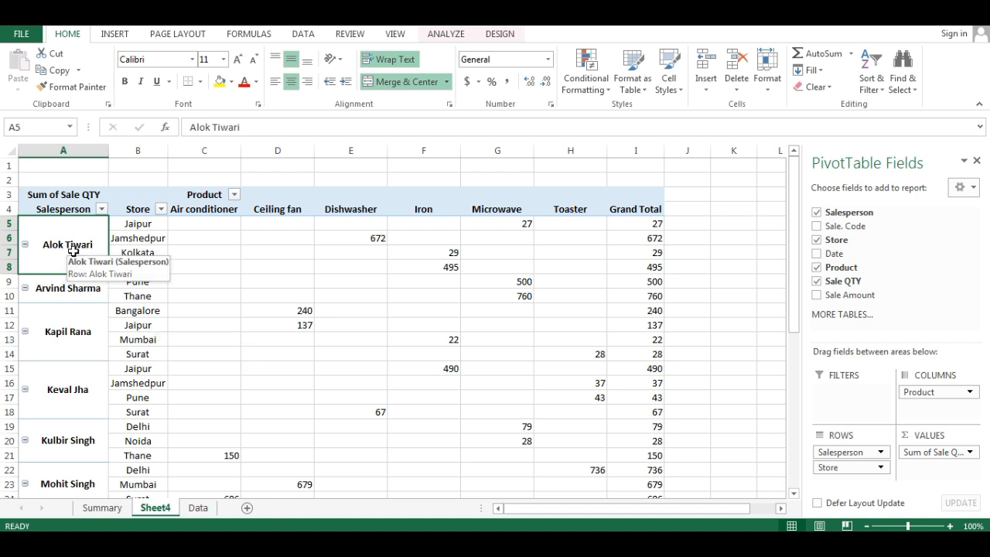
key(ctrl+z)
- Review the layout and format settings in the PivotTable options without changing anything
right_click(60, 224)
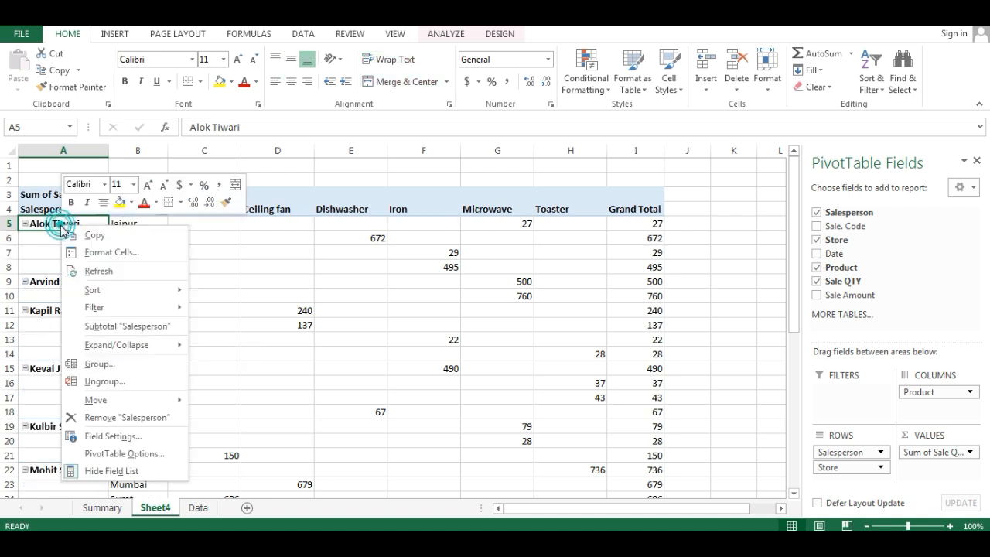
click(151, 455)
drag(208, 208, 707, 167)
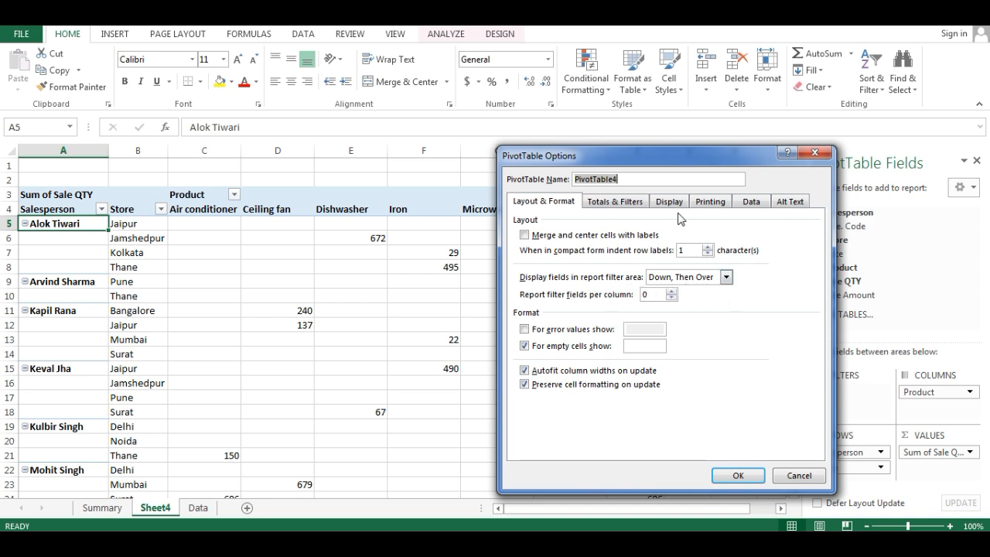
click(814, 153)
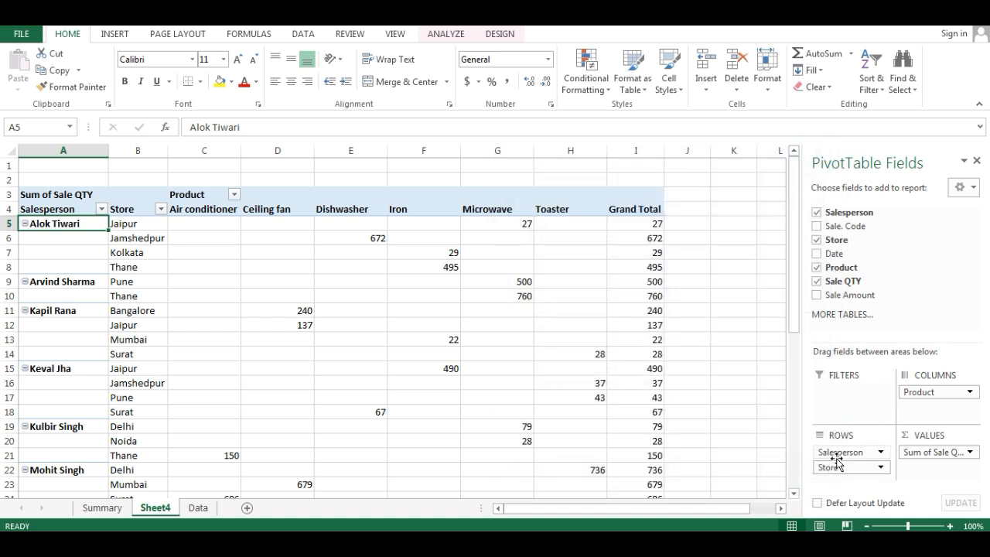
- Move the Store field from rows to the report filters, and add Sale. Code and Date as further filters
drag(842, 467, 829, 395)
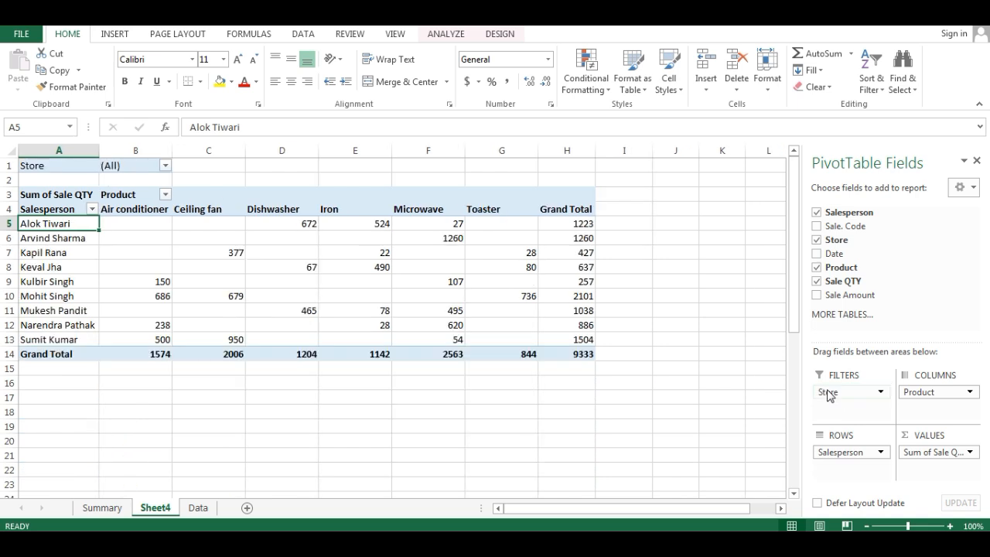
mouse_move(946, 391)
mouse_down()
mouse_move(849, 416)
mouse_move(942, 395)
mouse_up()
drag(858, 225, 850, 406)
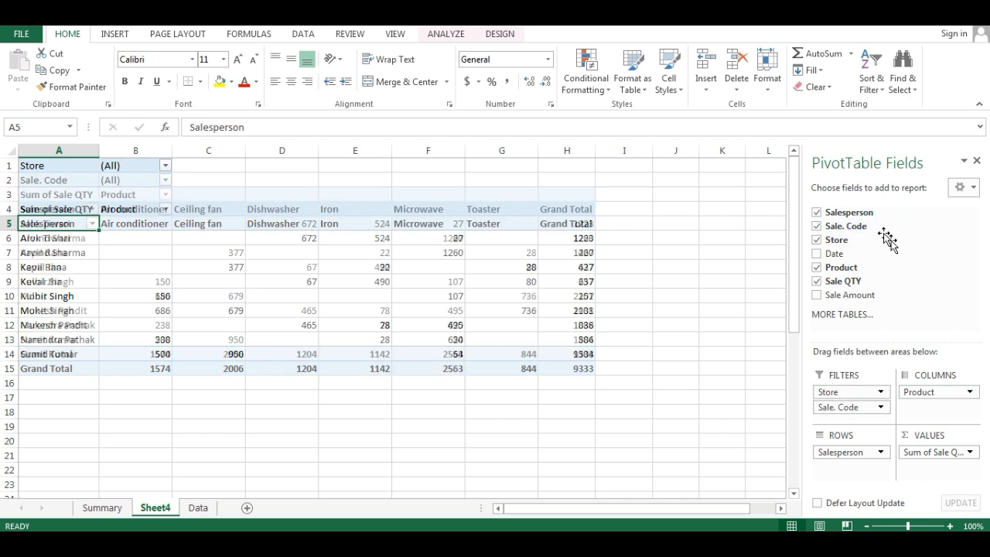
drag(850, 255, 855, 425)
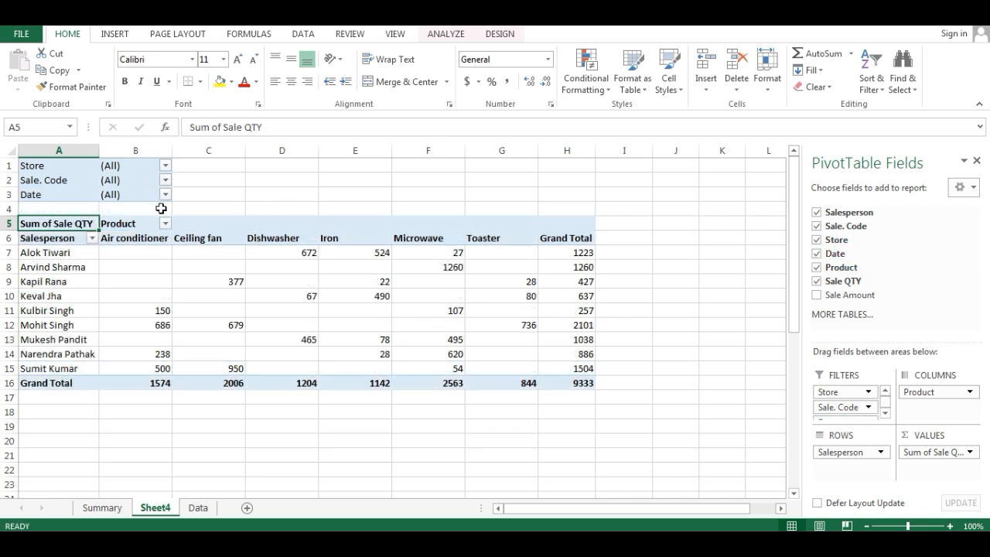
click(166, 167)
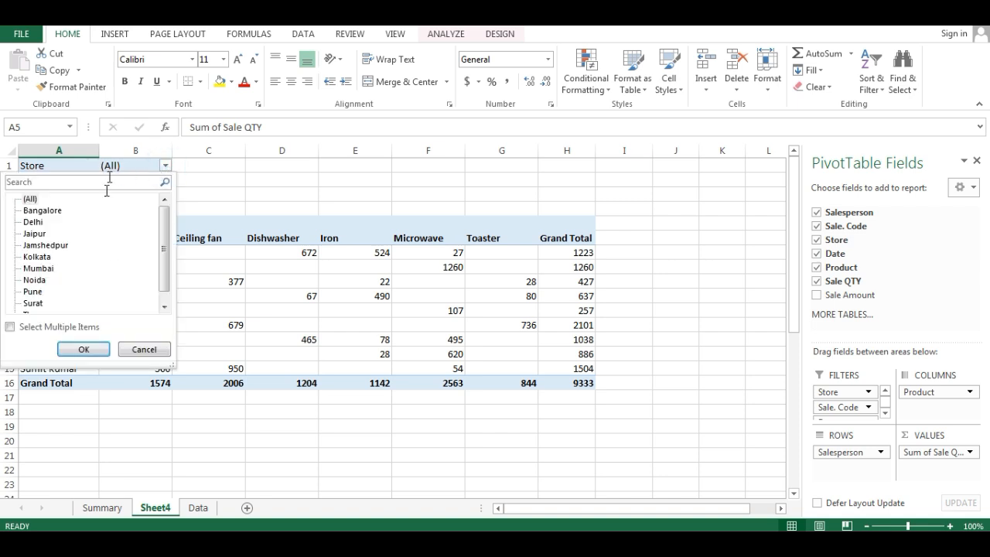
click(203, 188)
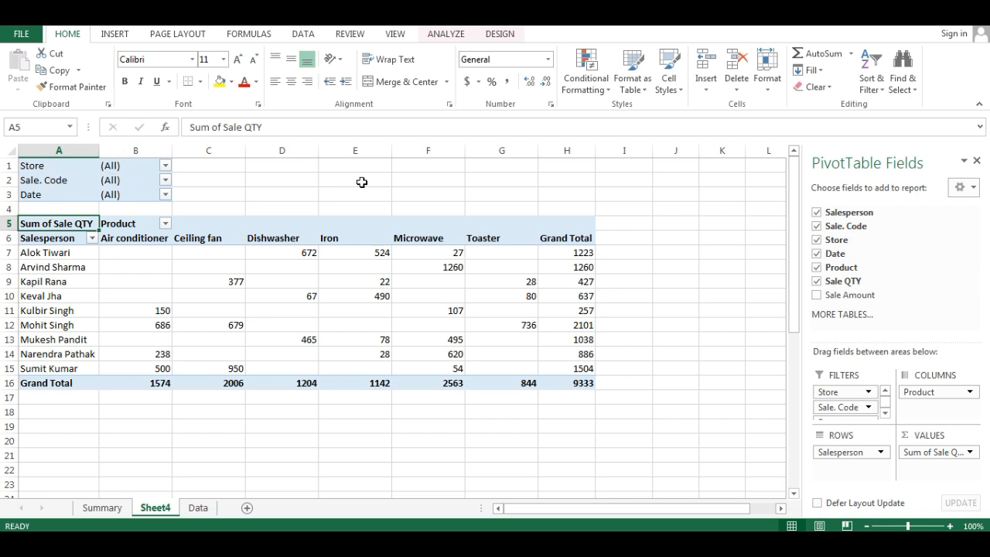
- Arrange the report filter fields Over, Then Down with 2 fields per row in the PivotTable options
right_click(58, 228)
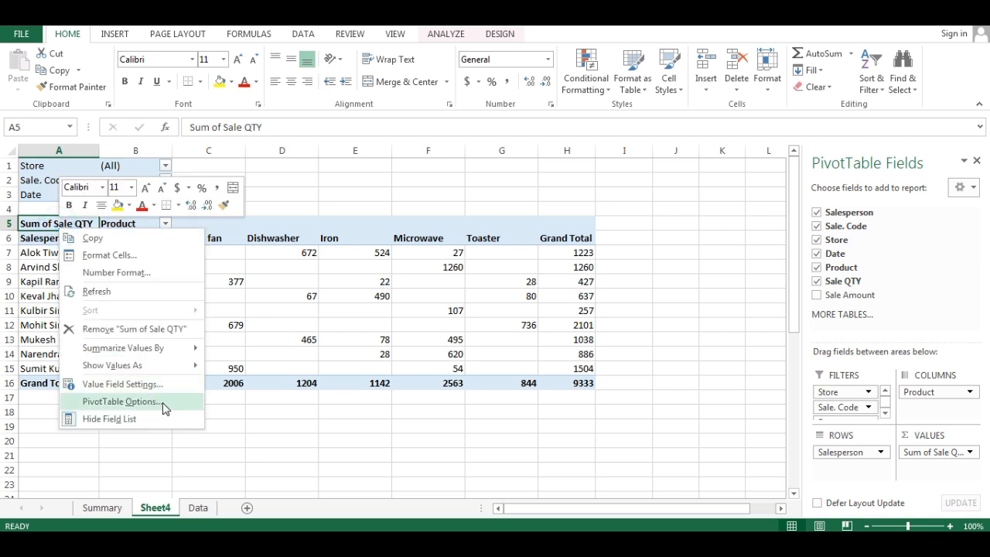
click(163, 402)
drag(191, 189, 658, 146)
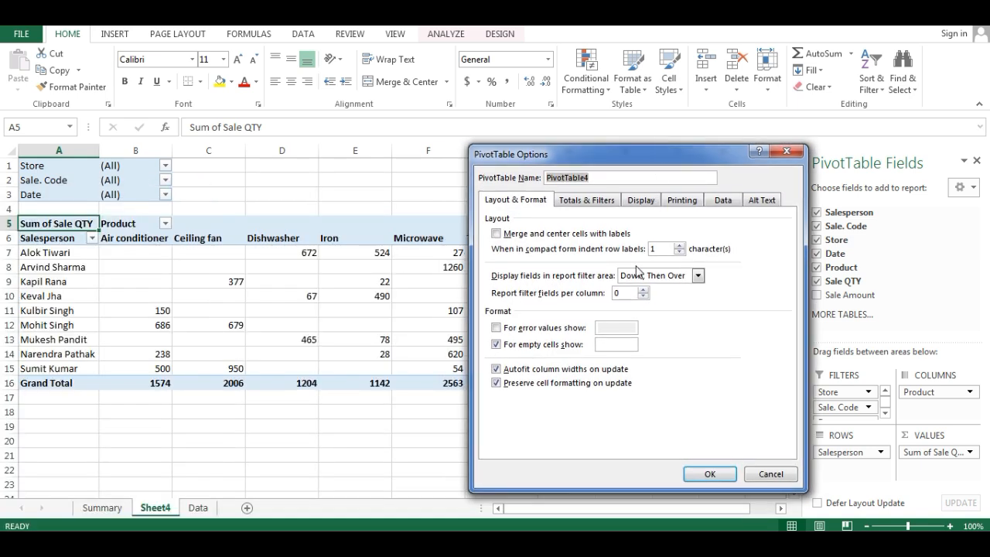
click(700, 277)
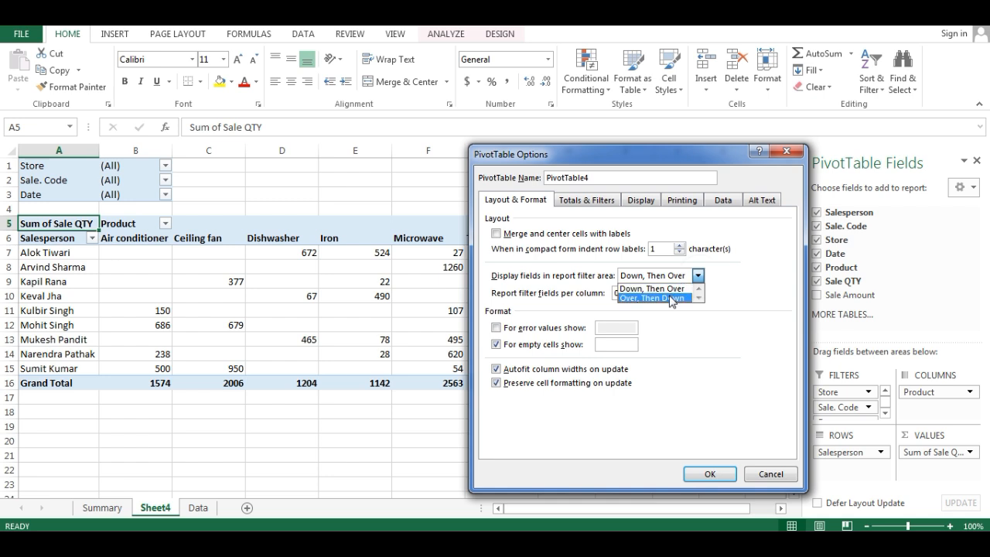
click(670, 299)
click(643, 289)
click(643, 289)
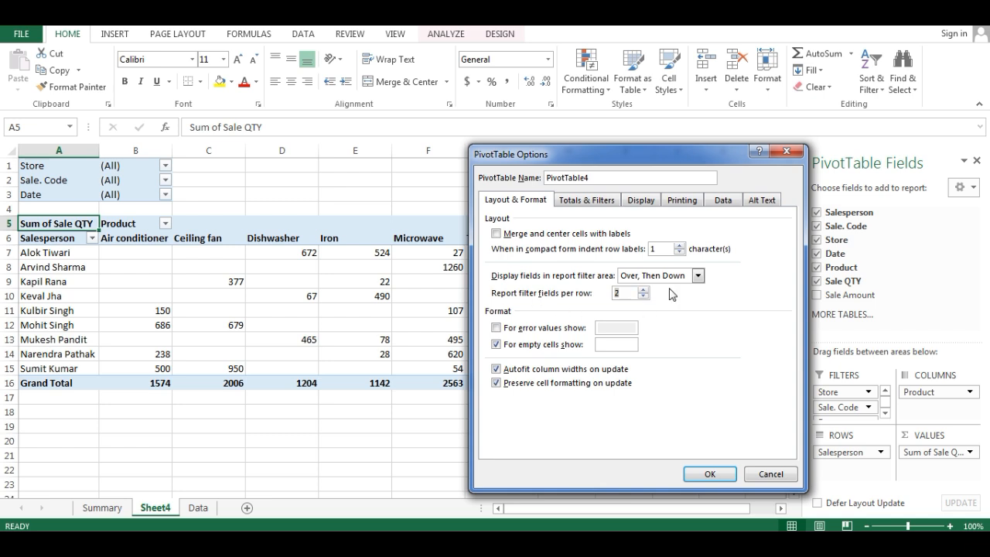
click(705, 483)
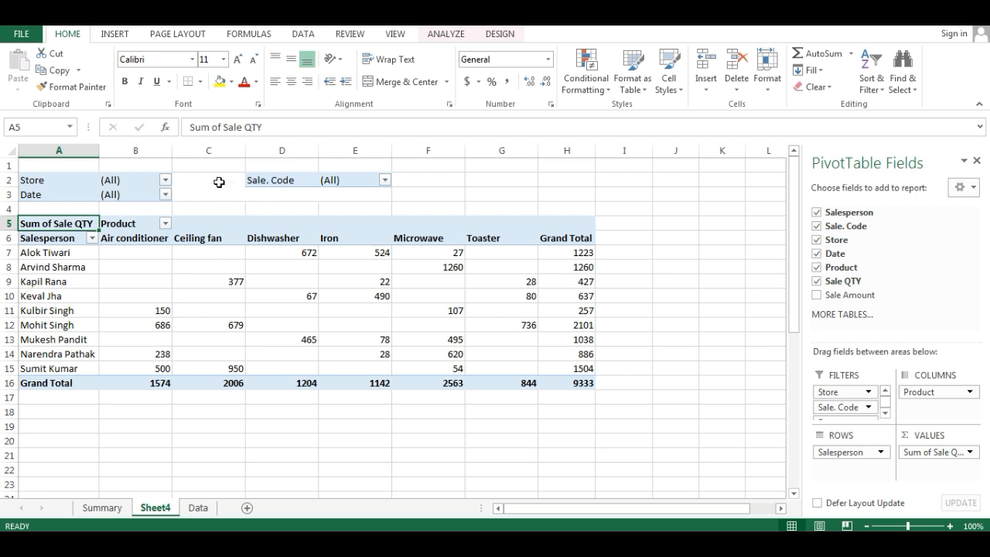
- Set the PivotTable's report filter fields per row to 3
right_click(65, 224)
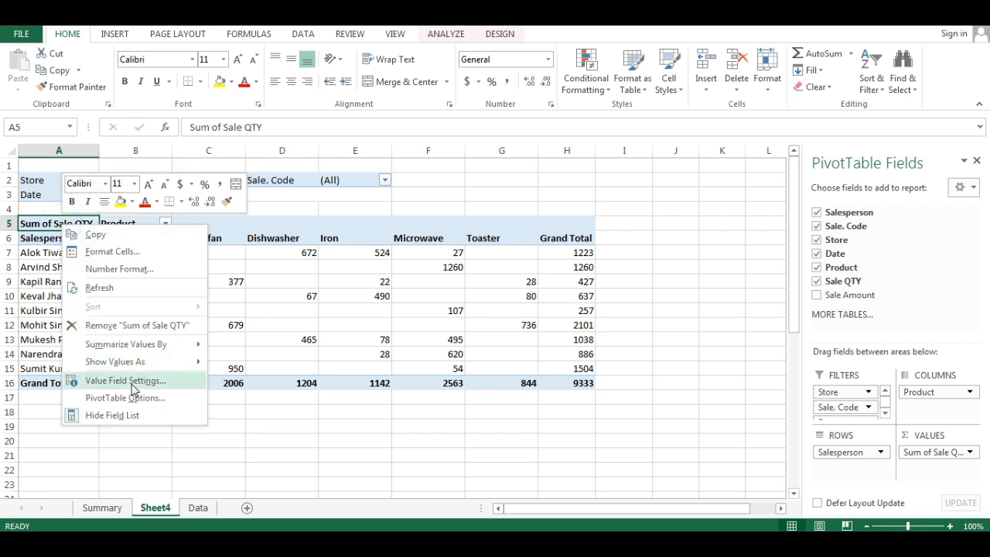
click(124, 398)
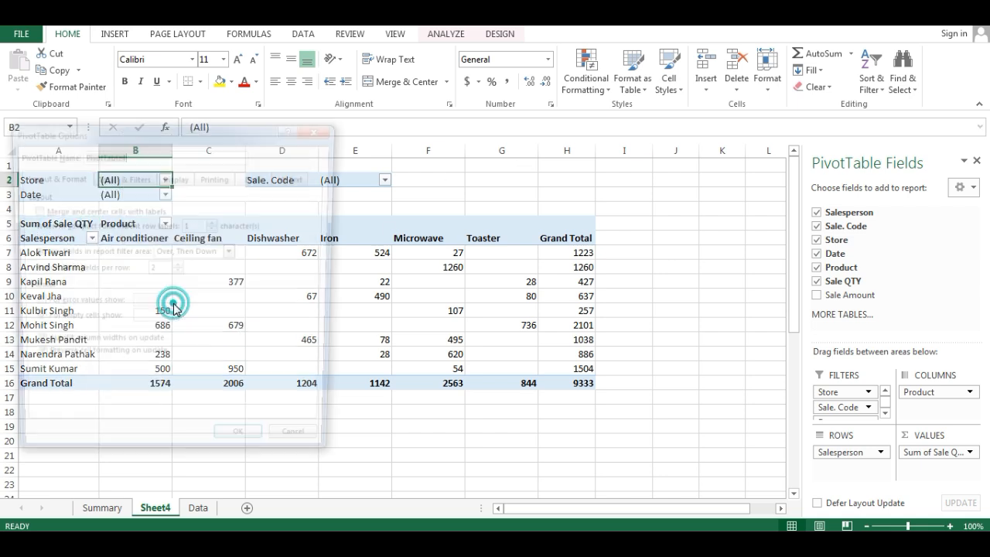
click(178, 267)
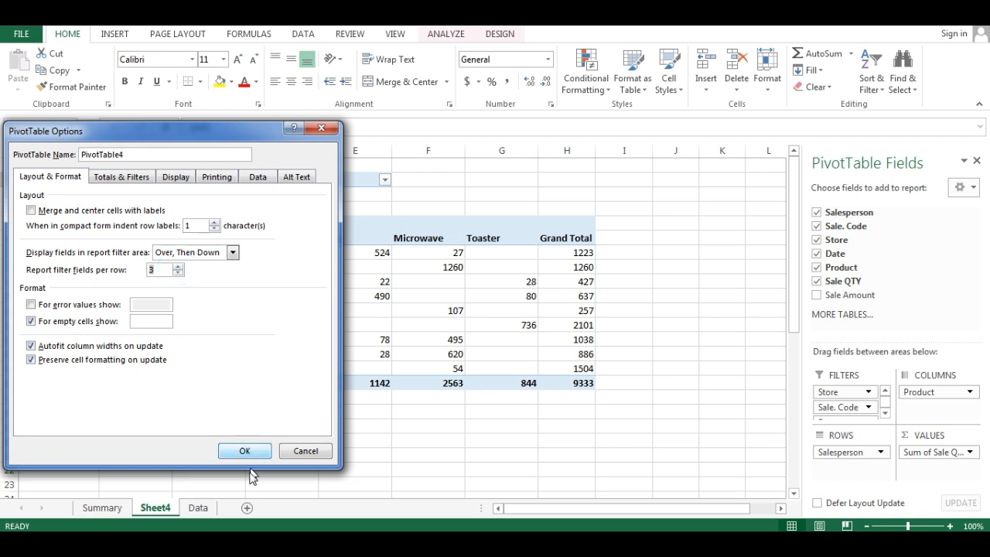
click(232, 454)
click(231, 454)
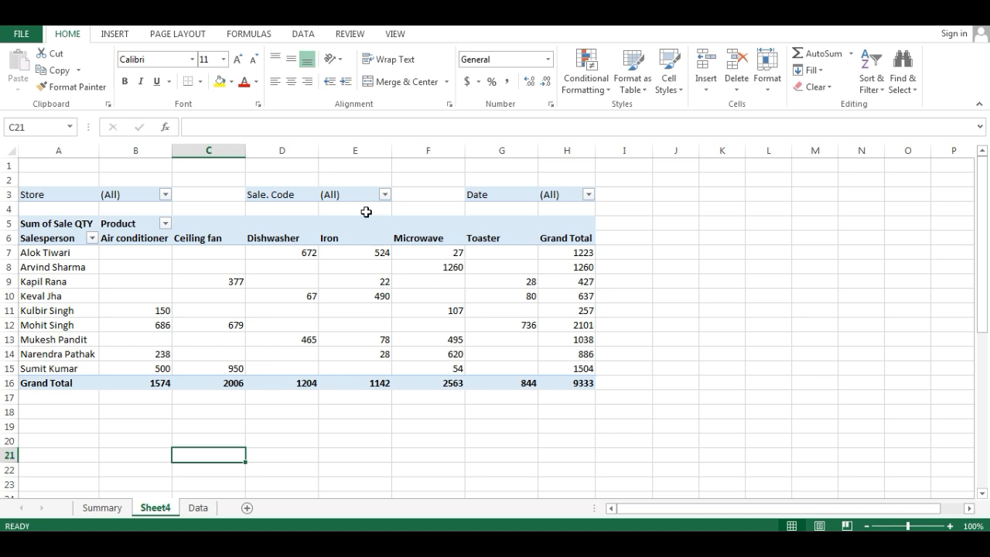
- Examine the PivotTable options for how error values and empty cells are displayed, leaving them as they are
click(57, 196)
right_click(57, 195)
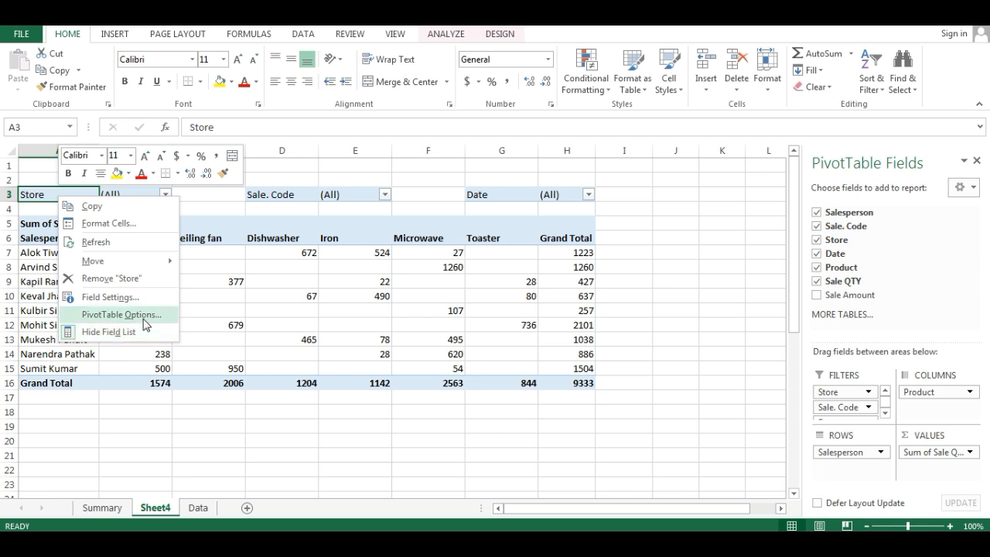
click(144, 317)
drag(206, 147, 641, 85)
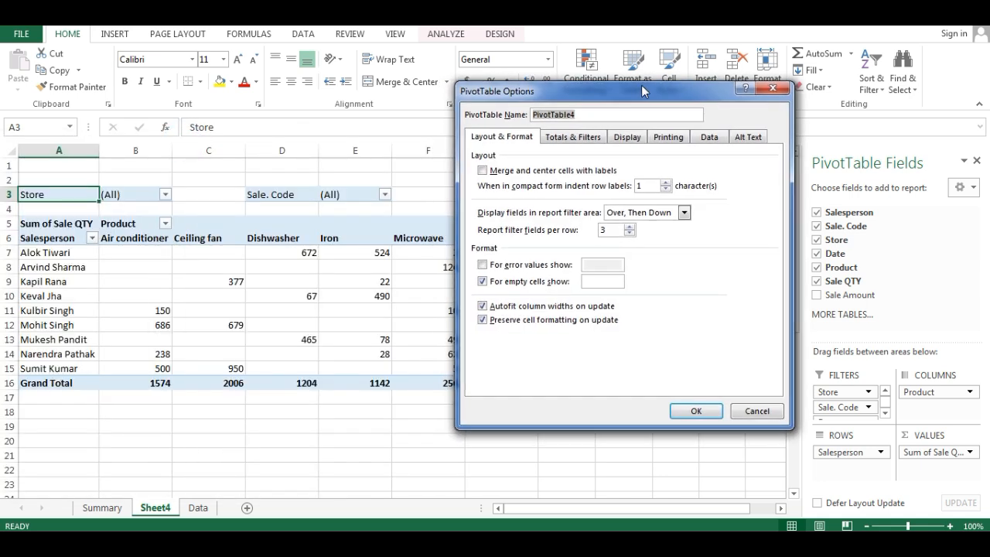
drag(583, 100, 669, 99)
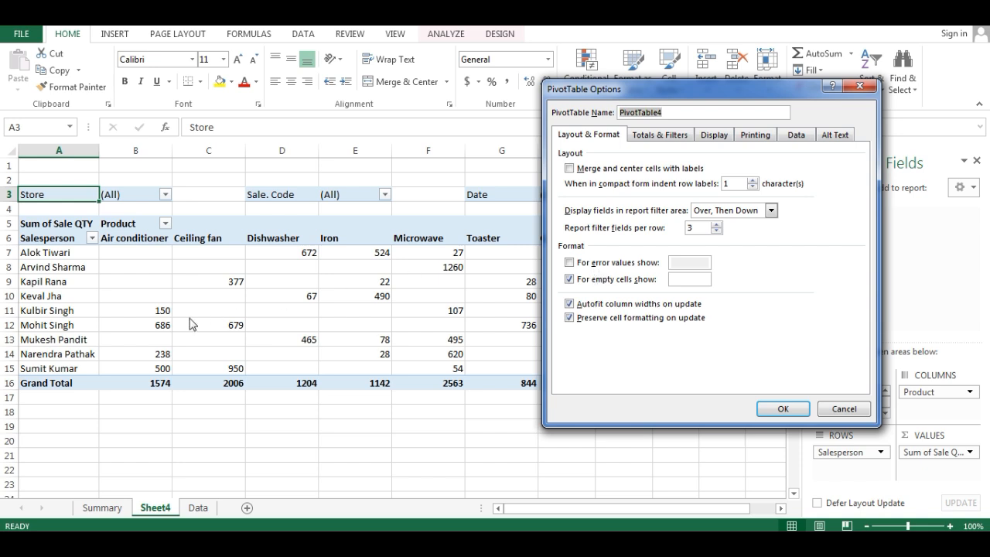
click(860, 85)
- On the Data sheet, replace the Sale QTY value in F3 with the formula =1/0
click(196, 507)
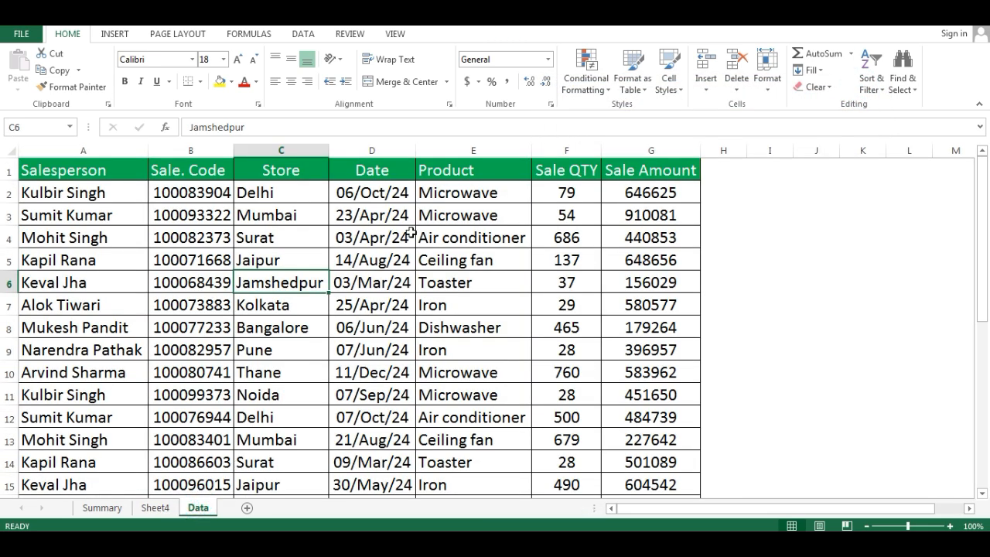
click(567, 219)
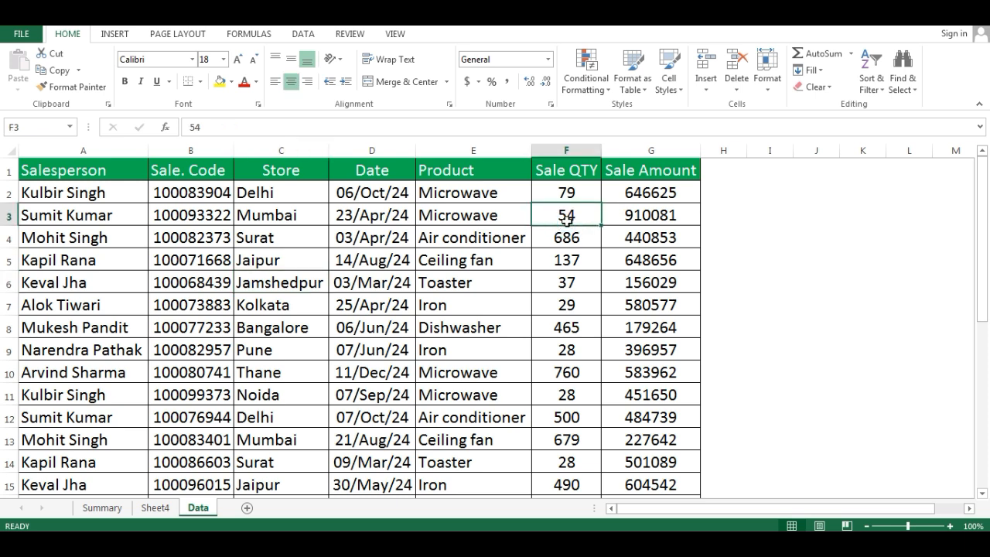
text(=1/0)
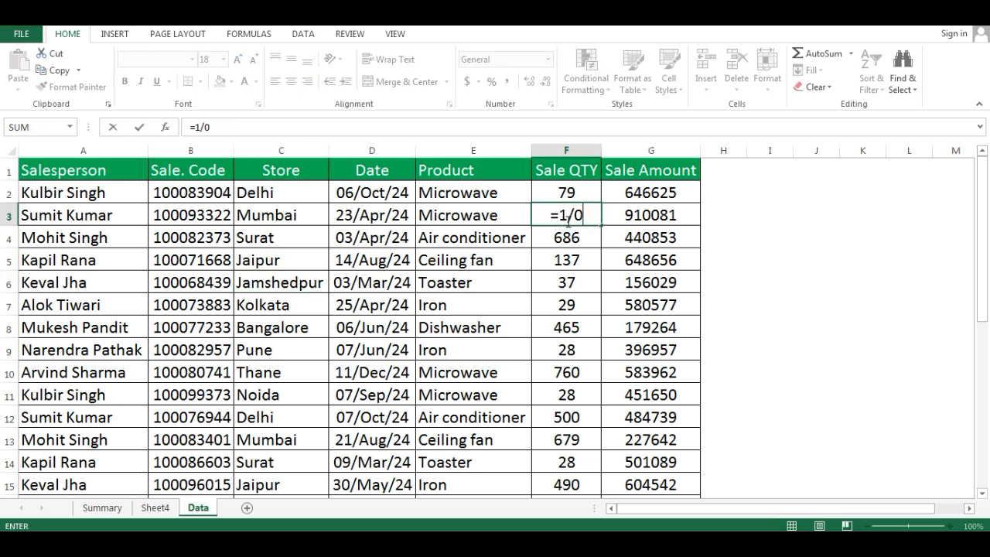
key(Return)
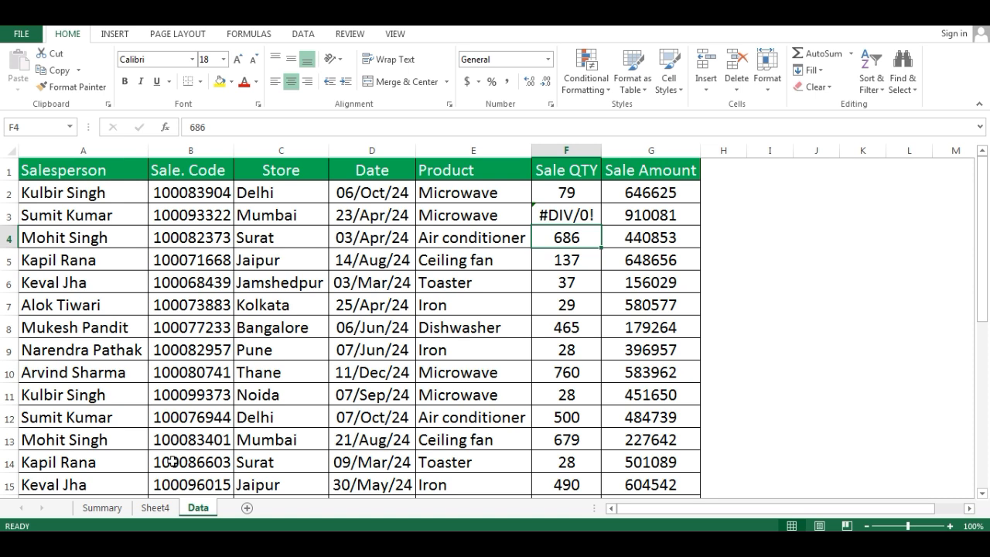
- Refresh the PivotTable on Sheet4 with the changed source data
click(155, 508)
click(106, 256)
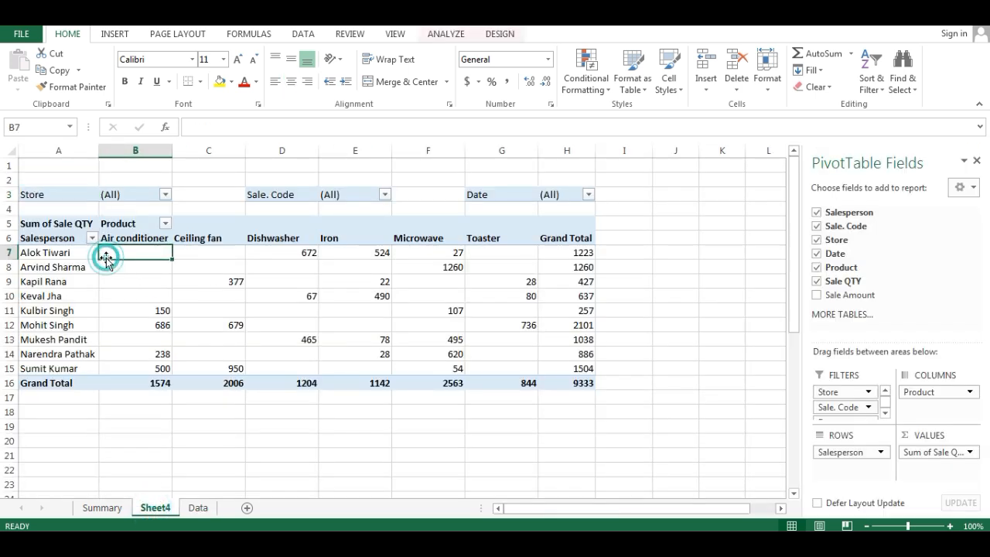
right_click(130, 255)
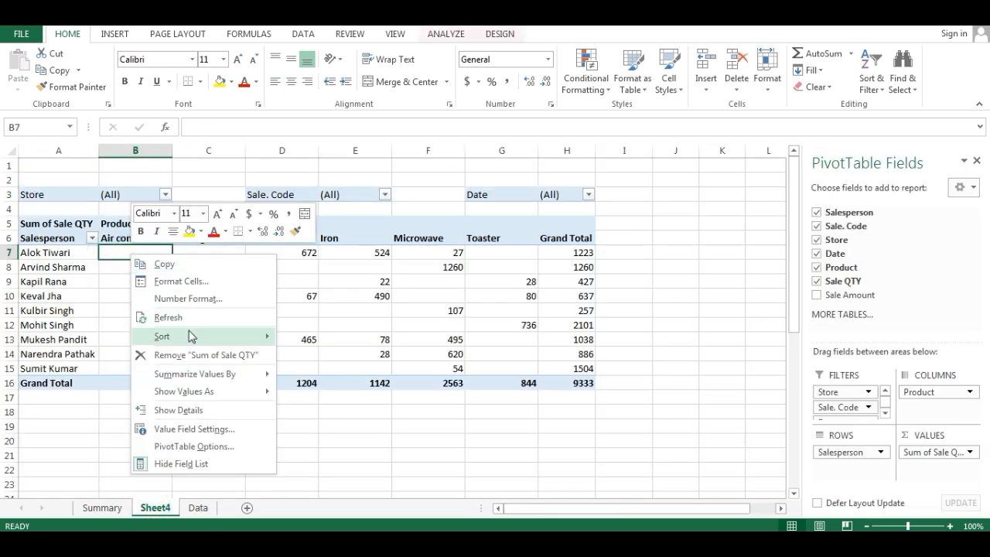
click(191, 318)
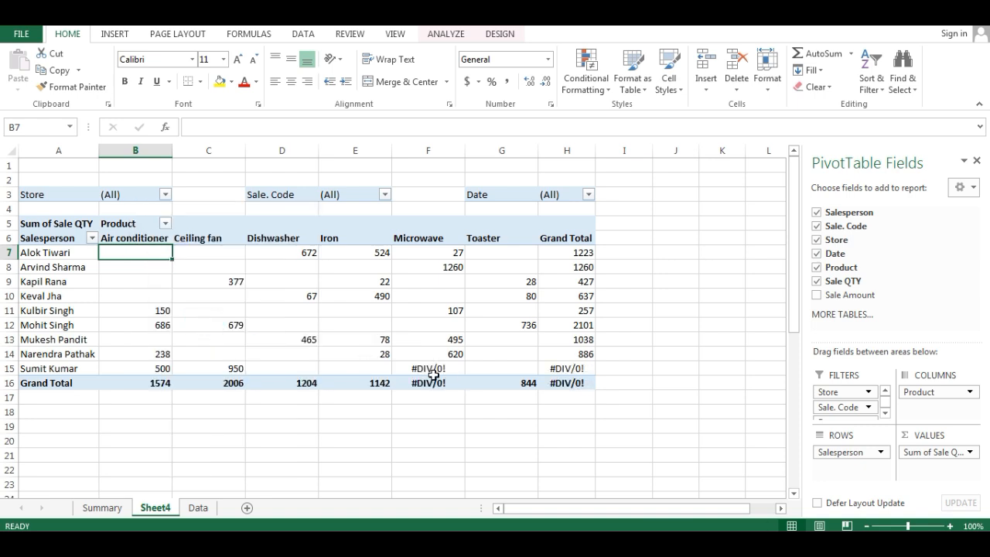
- Make the PivotTable show "It's Error" for error values
right_click(157, 255)
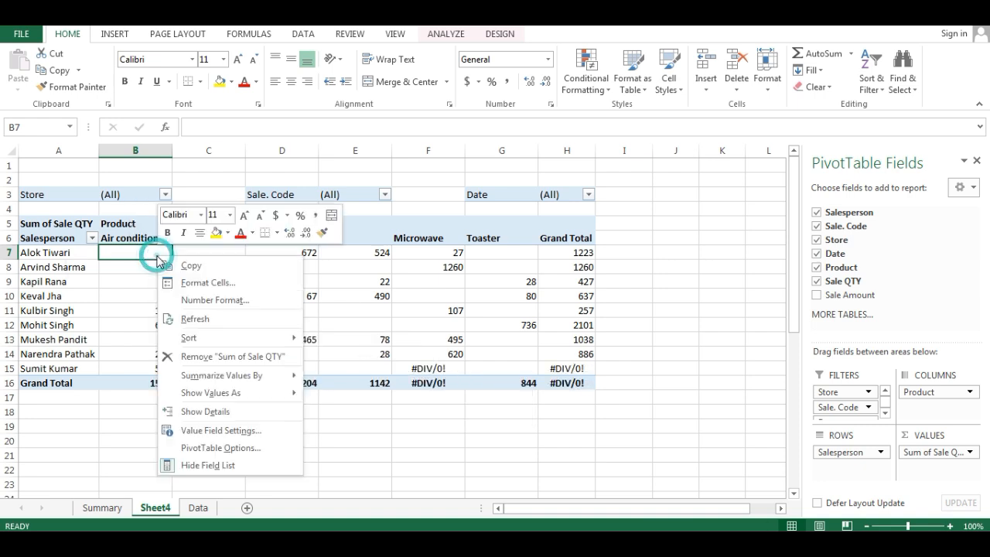
click(234, 448)
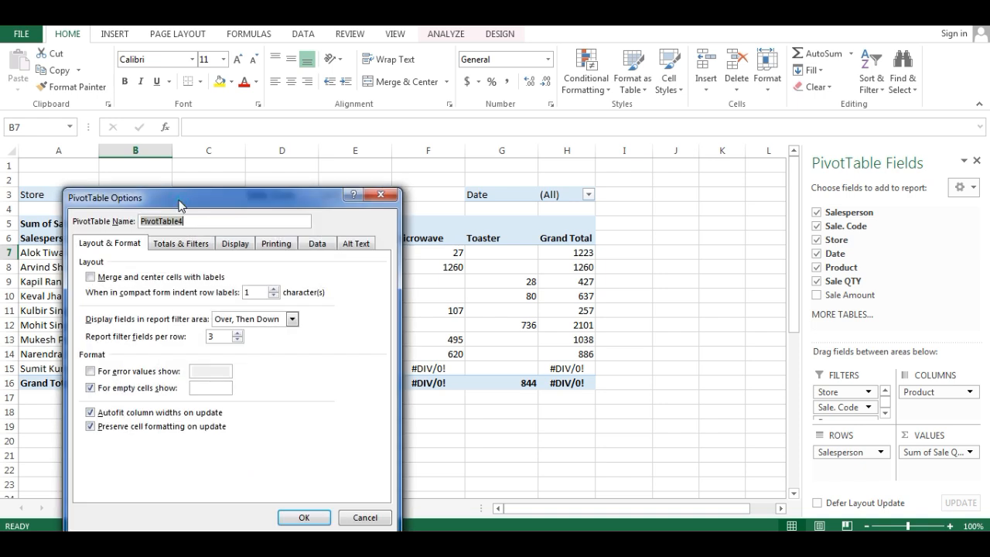
drag(180, 205, 618, 66)
click(529, 233)
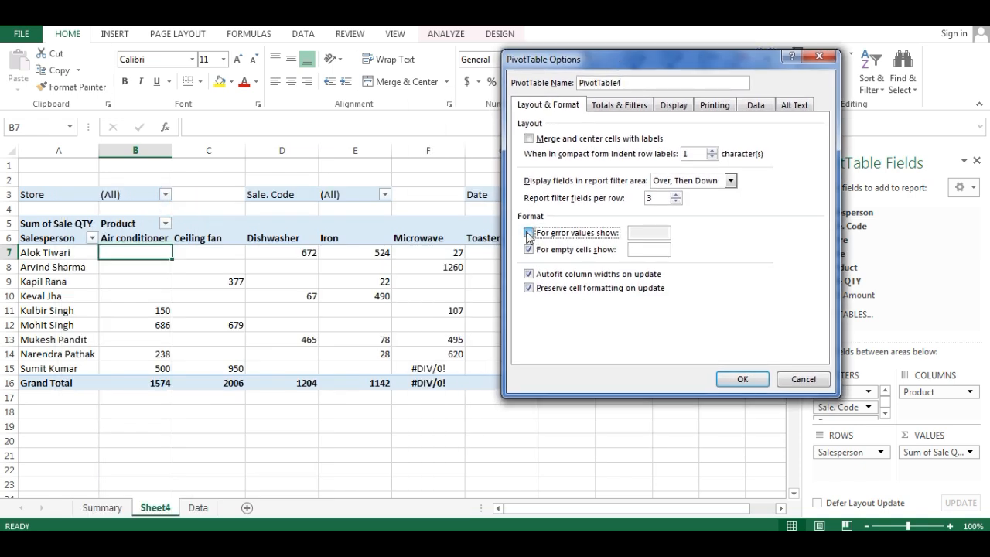
click(657, 232)
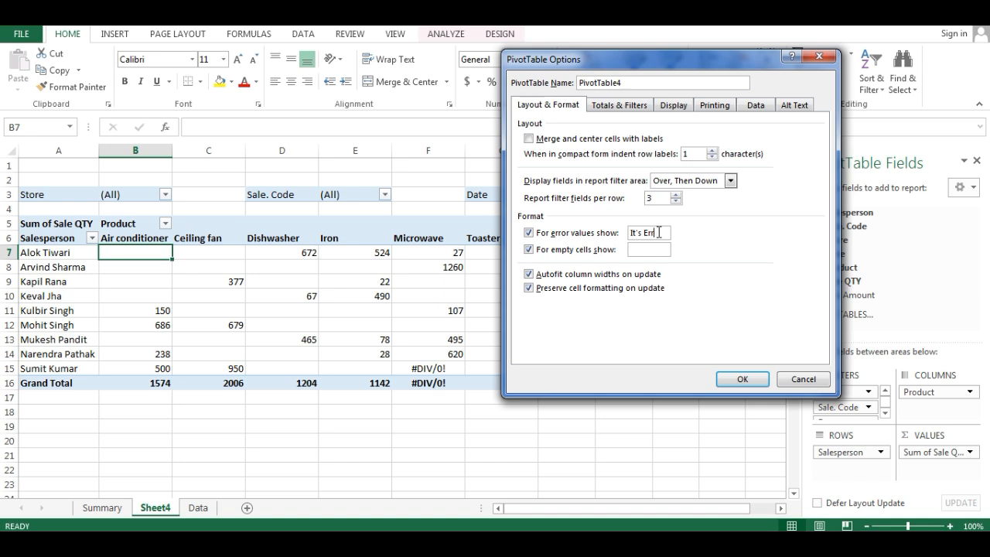
click(731, 376)
click(410, 372)
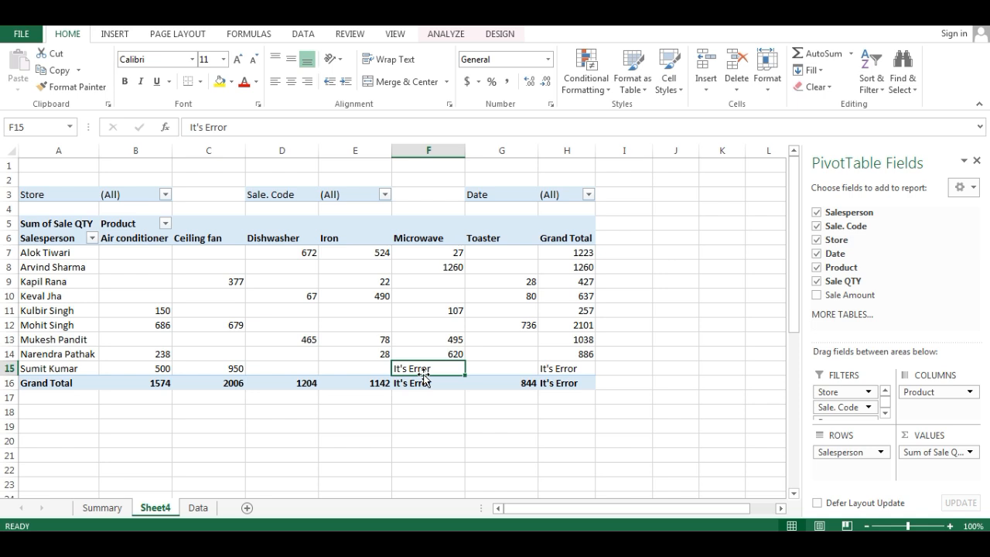
- Set the PivotTable options to show 0 for empty cells
right_click(55, 240)
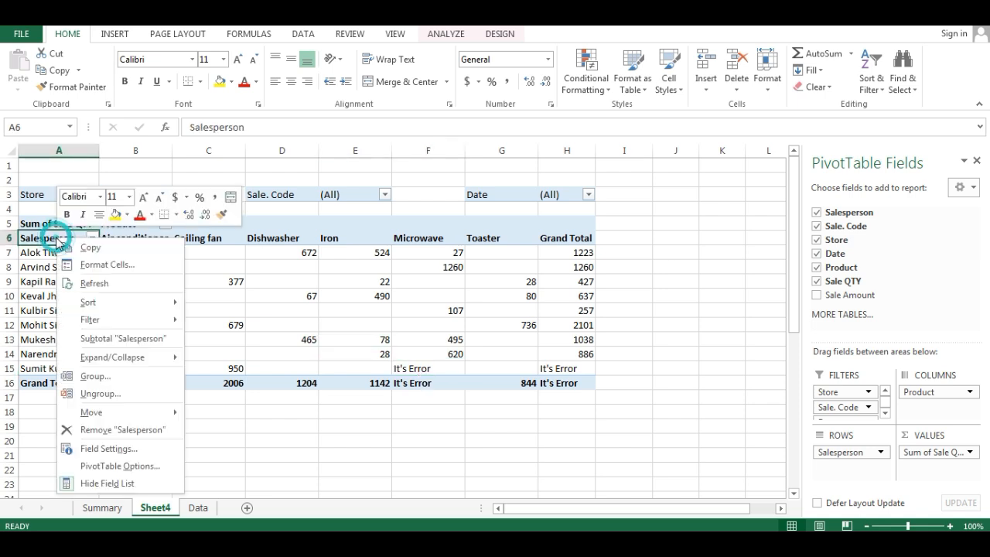
click(146, 466)
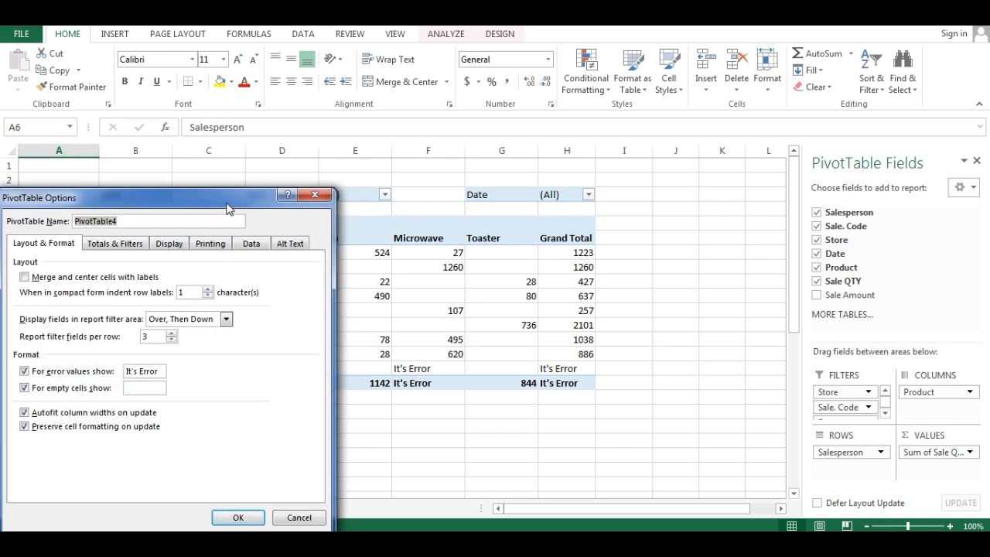
drag(228, 208, 698, 109)
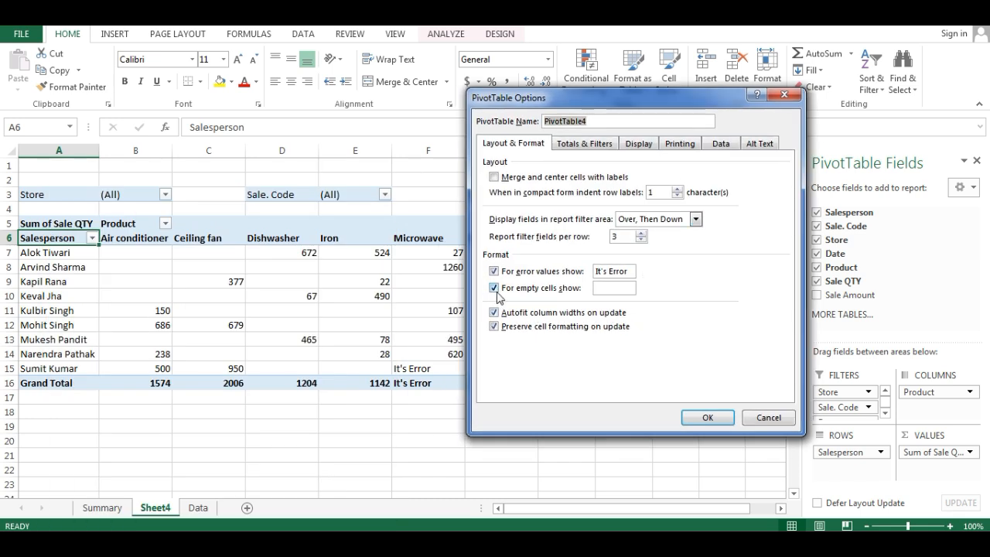
click(607, 289)
text(0)
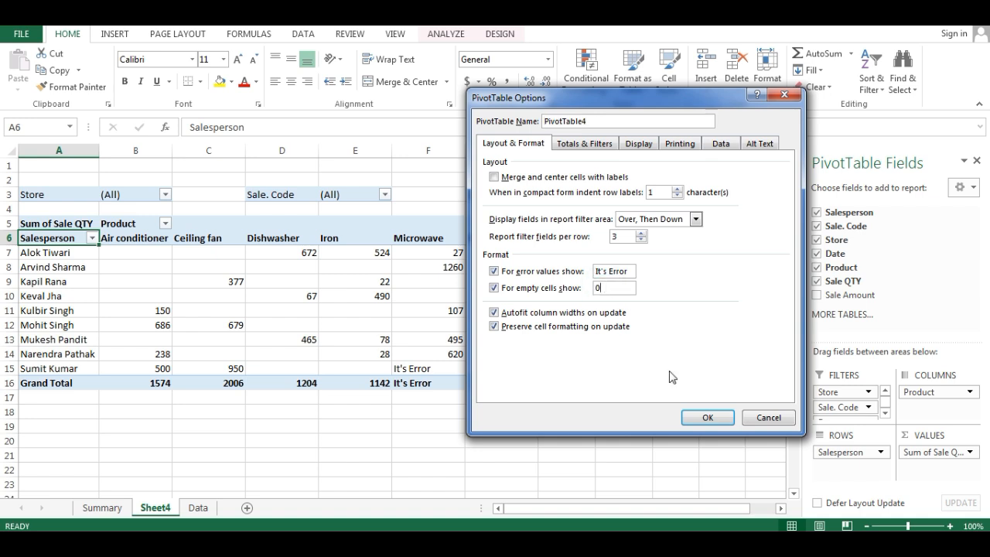
click(696, 419)
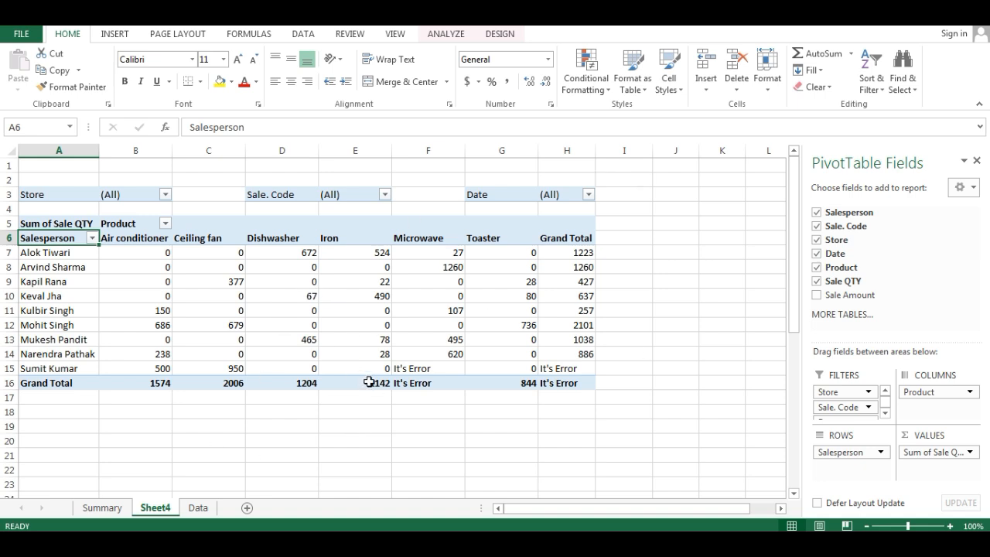
- Examine the PivotTable's layout and format options for column width autofit and cell formatting on update, leaving them as they are
right_click(75, 240)
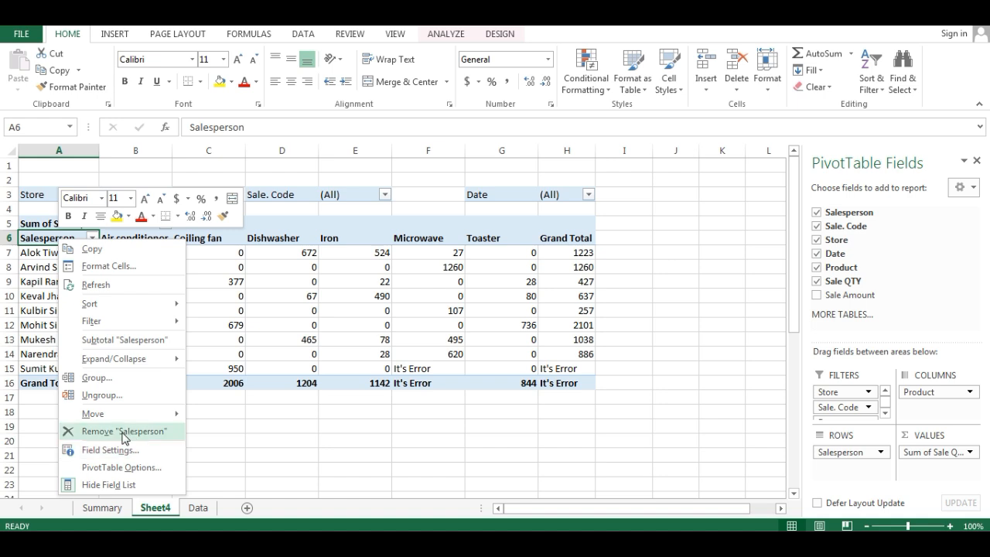
click(126, 467)
drag(155, 197, 232, 192)
drag(462, 158, 552, 116)
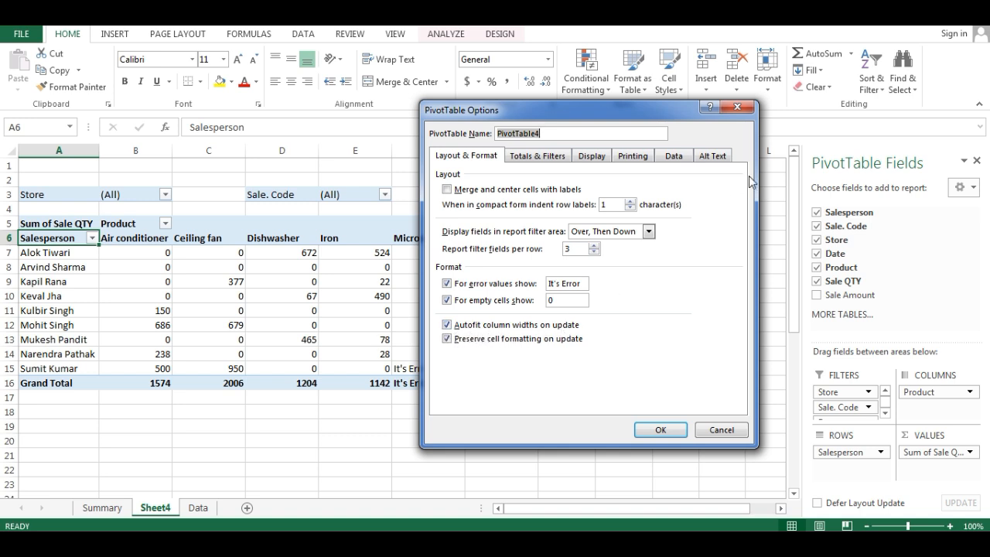
click(739, 107)
click(48, 253)
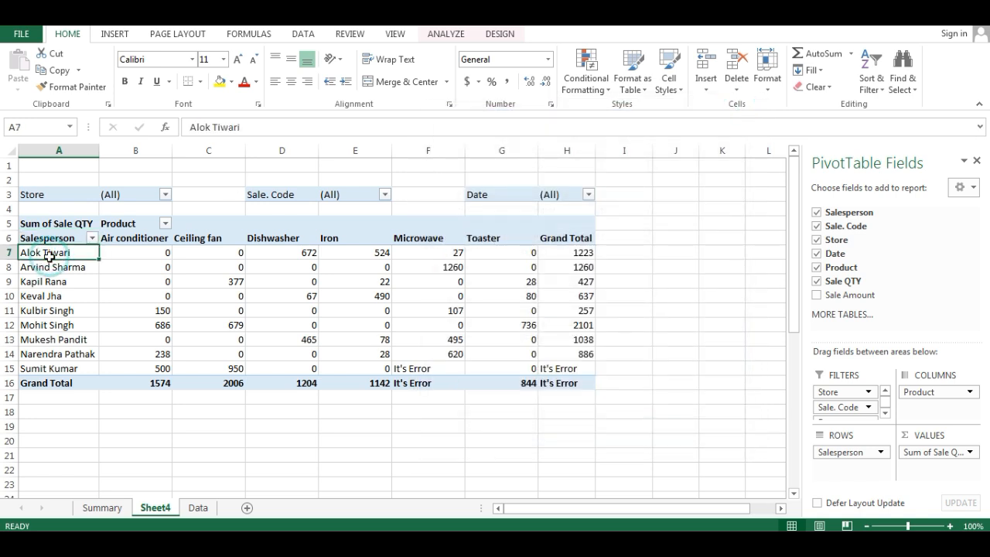
- On the Data sheet, lengthen the salesperson's name in A7 by inserting two middle names before the surname
click(198, 507)
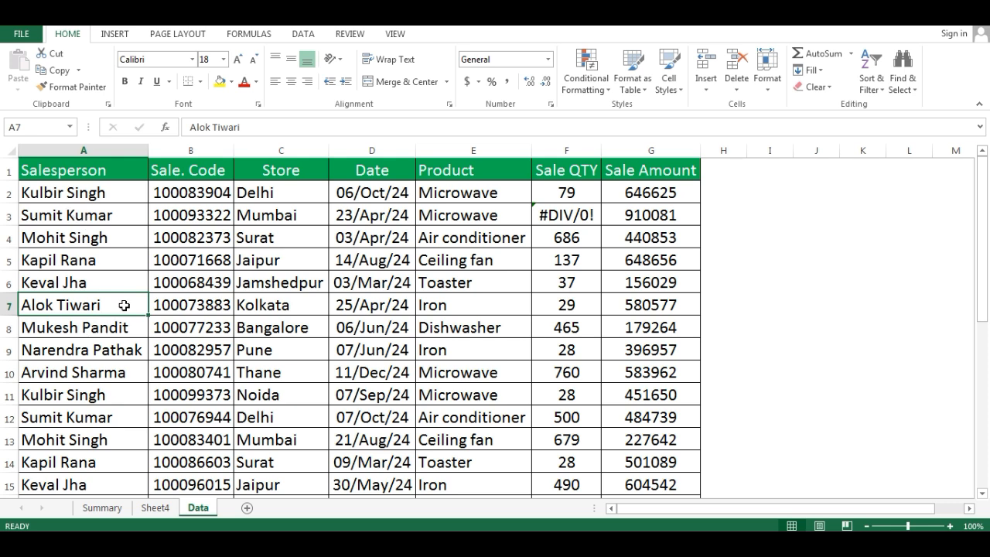
double_click(58, 305)
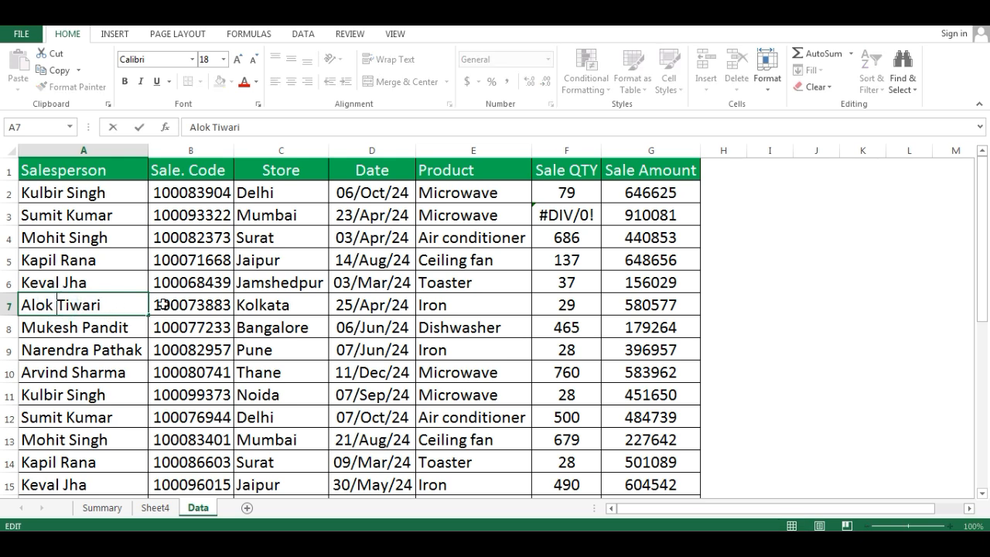
text(KUmar)
key(BackSpace)
key(BackSpace)
key(BackSpace)
key(BackSpace)
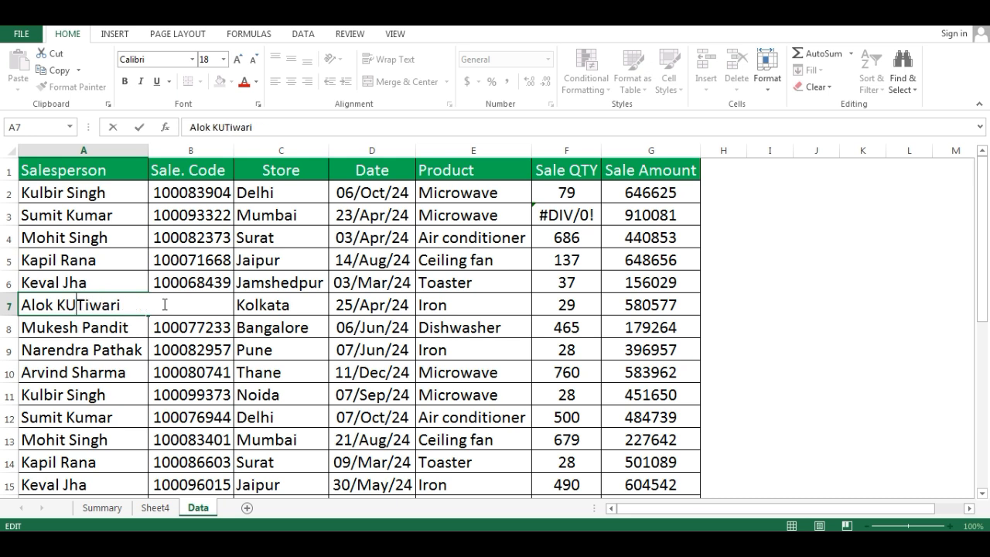
text(um)
text(ar Arvind)
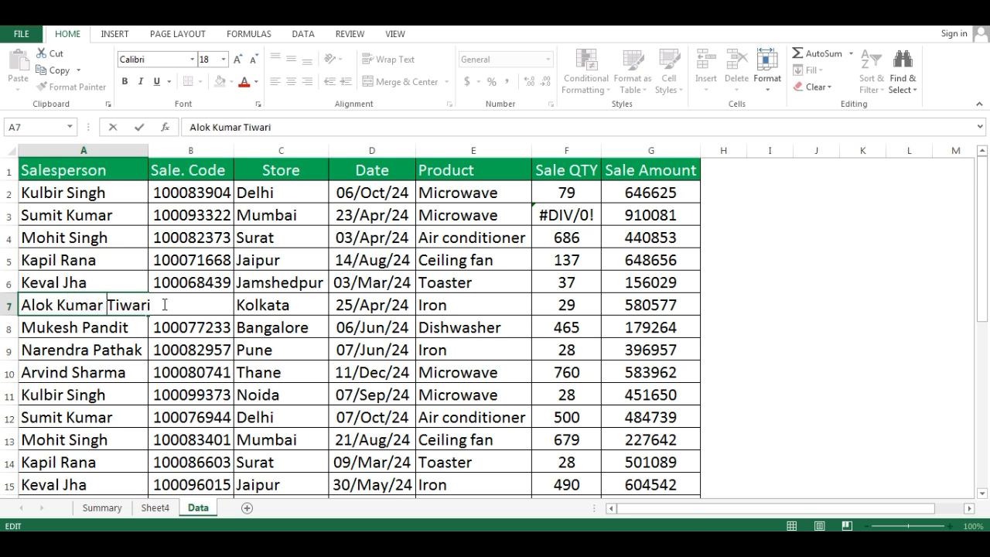
key(Return)
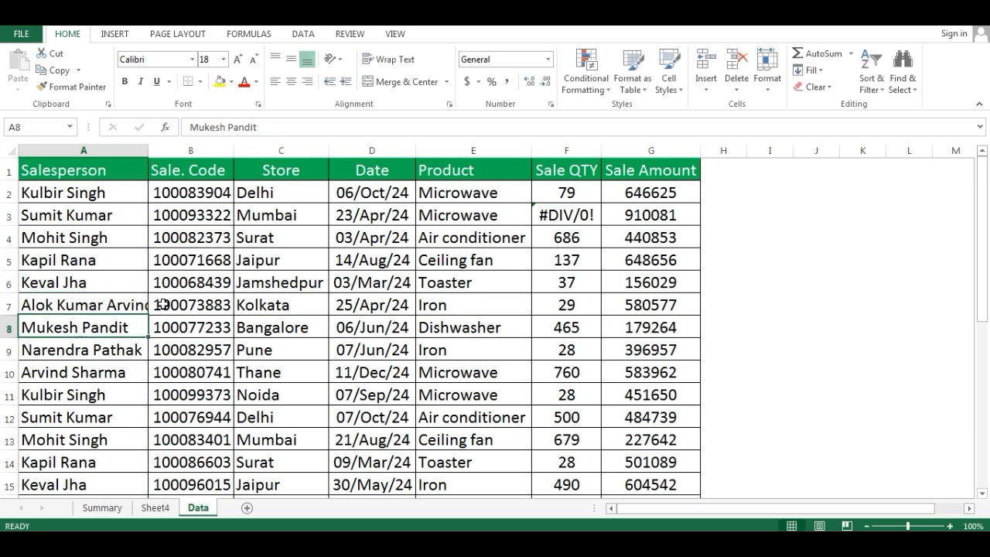
- Refresh the PivotTable on Sheet4 with the lengthened salesperson name
click(154, 507)
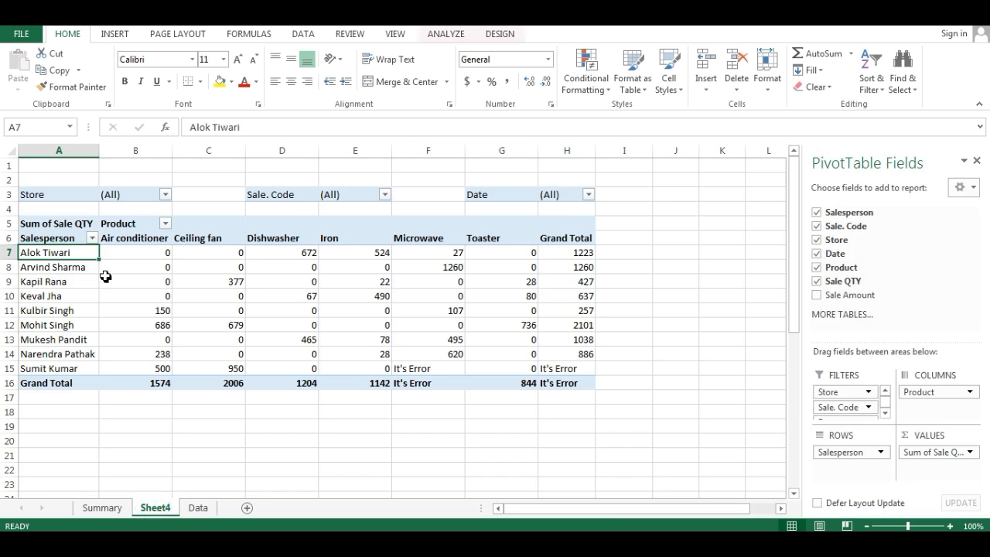
right_click(133, 269)
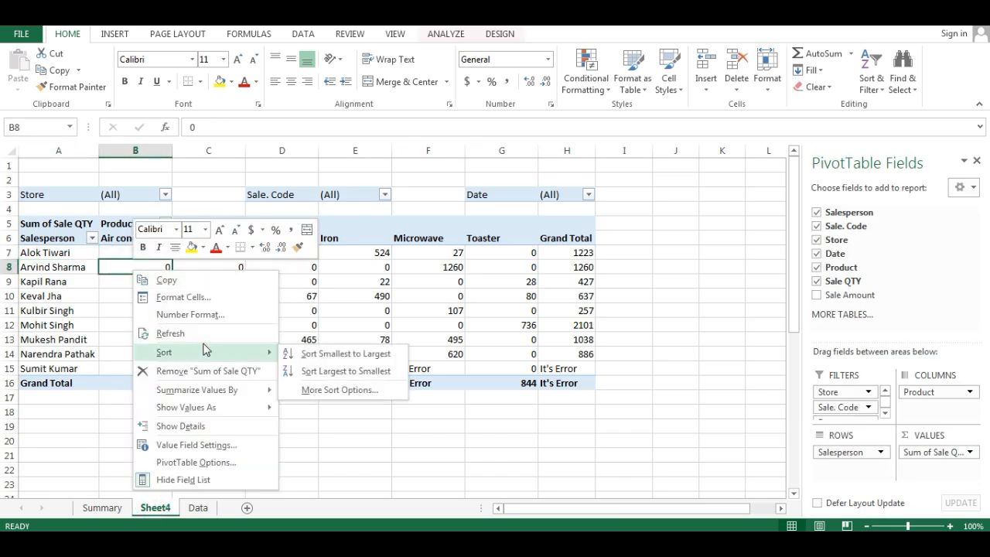
click(174, 333)
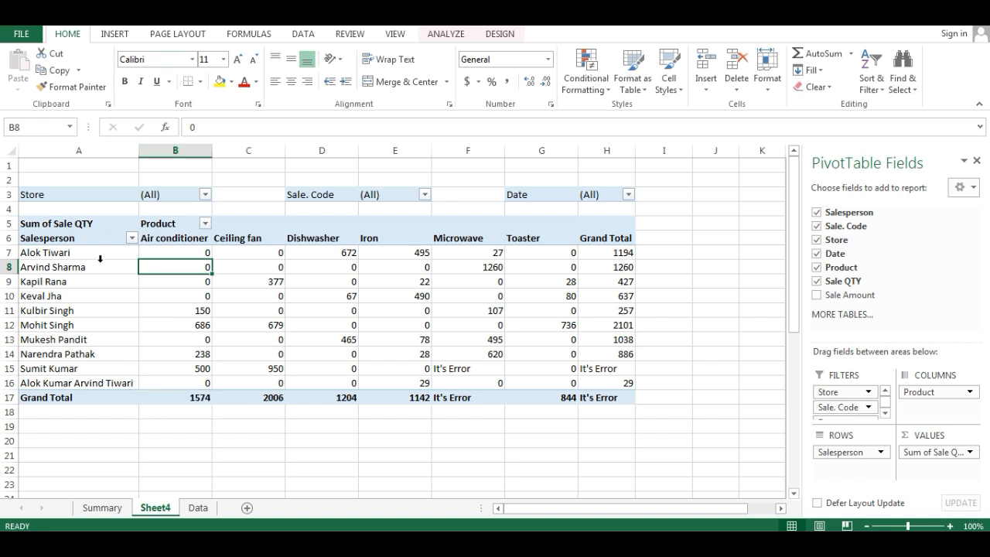
- Turn off autofitting of column widths on update in the PivotTable options
right_click(81, 240)
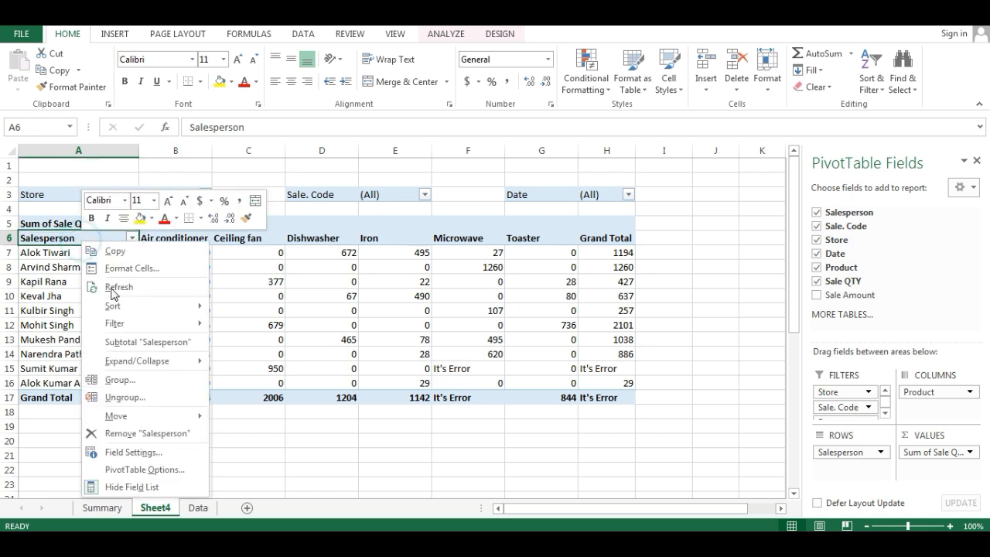
click(164, 471)
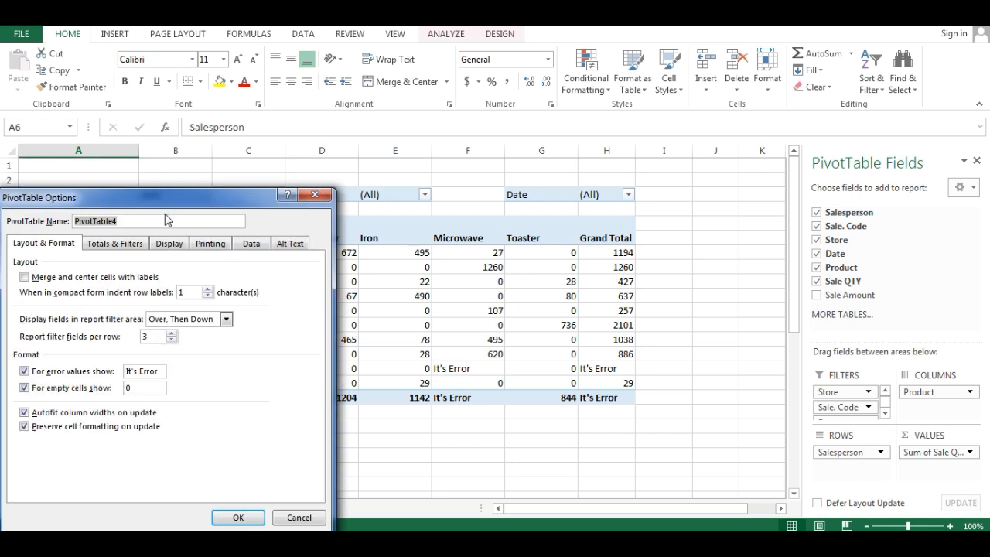
drag(164, 209, 619, 141)
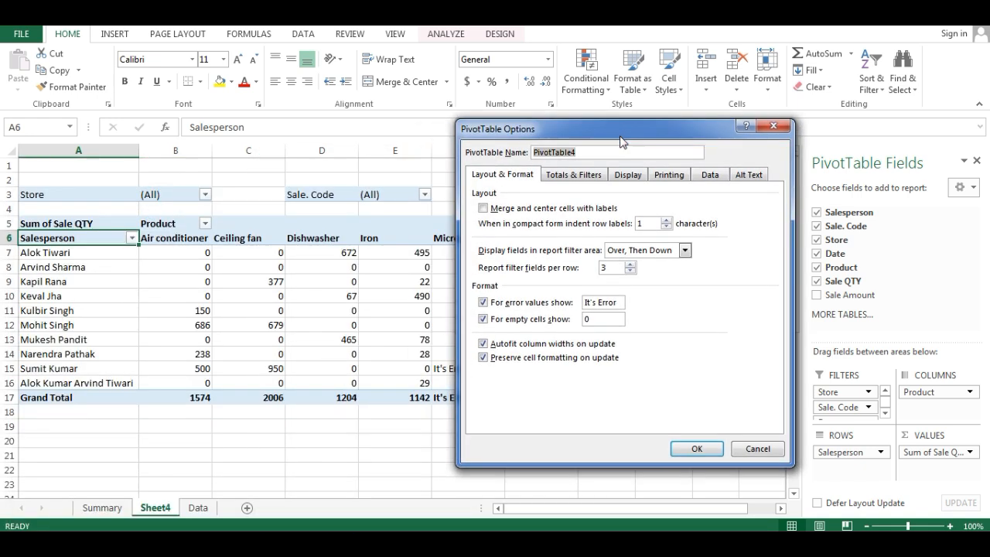
click(483, 345)
click(694, 447)
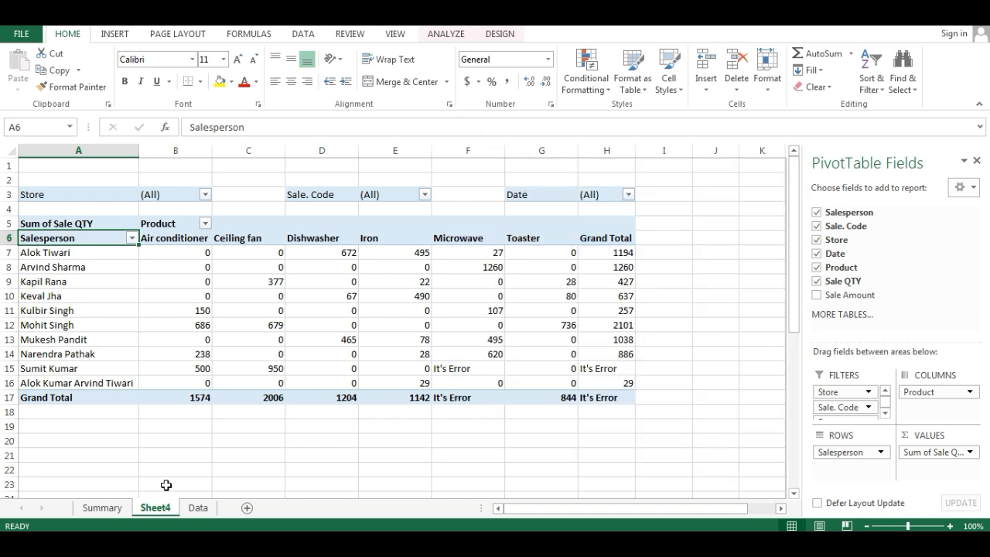
- On the Data sheet, remove the two added middle names from the salesperson's name in A7
click(198, 508)
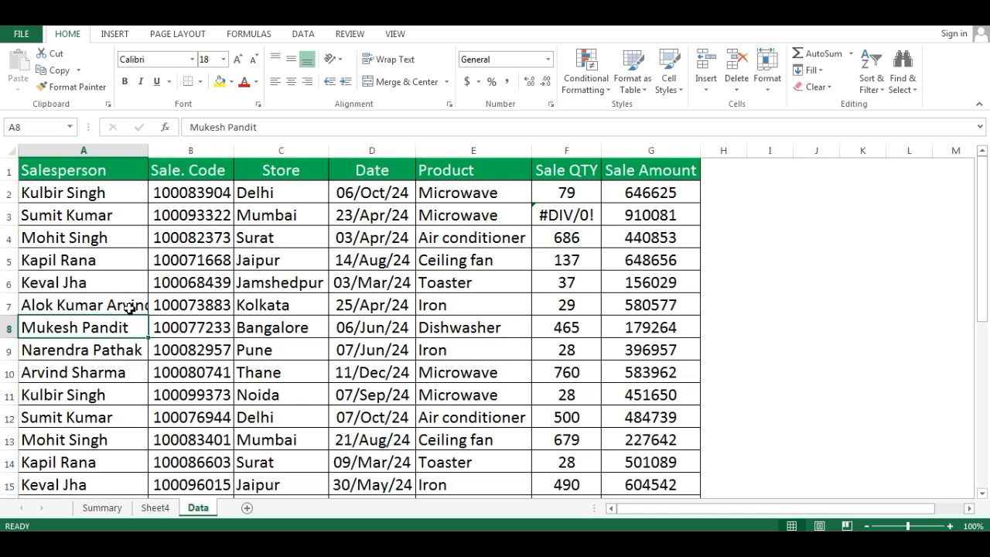
click(124, 307)
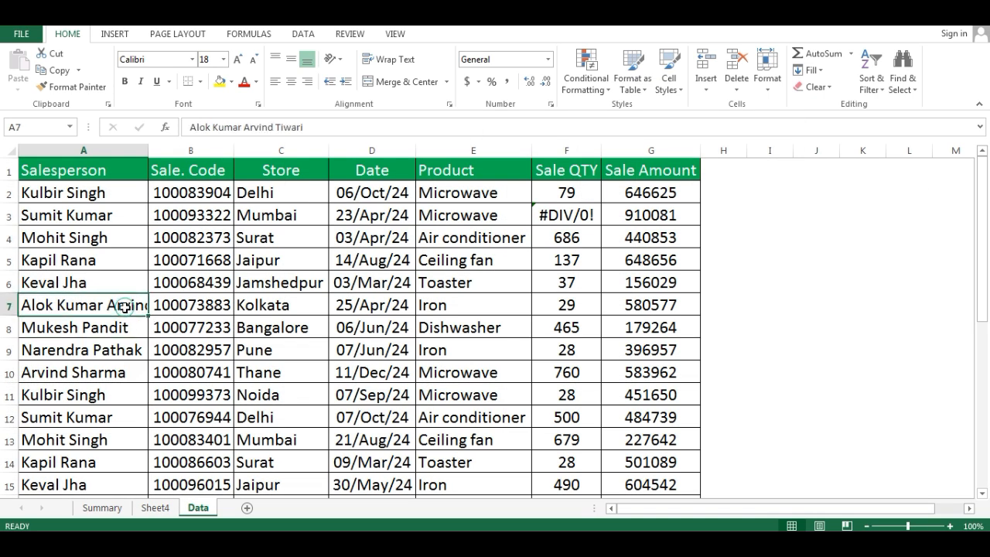
click(277, 126)
key(BackSpace)
key(BackSpace)
key(BackSpace)
key(BackSpace)
key(BackSpace)
key(BackSpace)
key(BackSpace)
key(BackSpace)
key(BackSpace)
key(BackSpace)
key(BackSpace)
key(BackSpace)
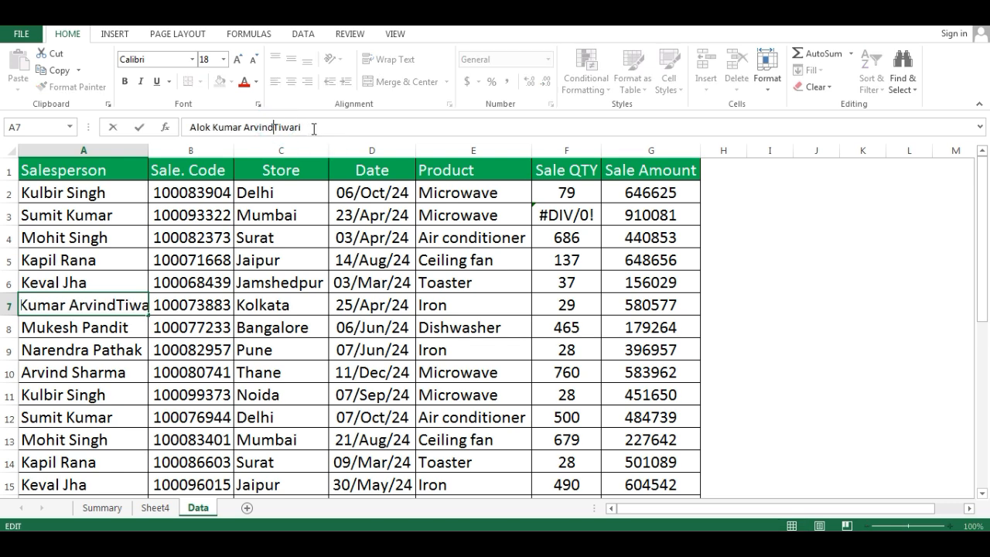
key(BackSpace)
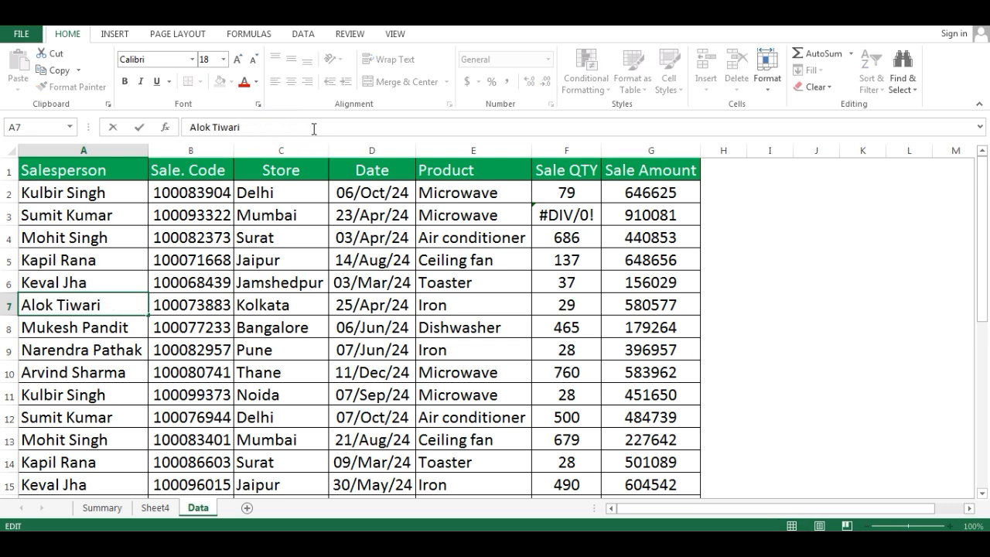
key(Return)
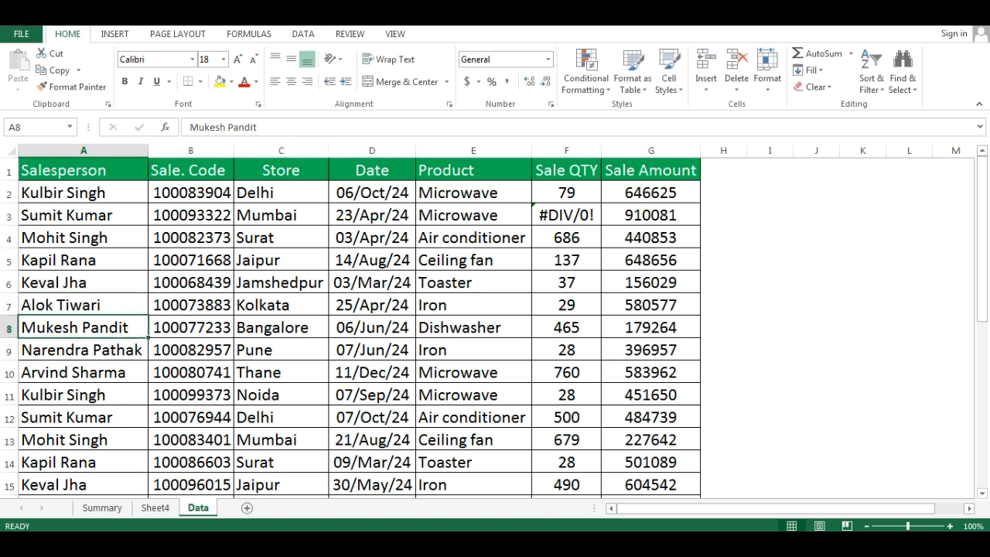
- Refresh the PivotTable on Sheet4 with the shortened salesperson name and autofit the width of column A
click(154, 507)
right_click(80, 253)
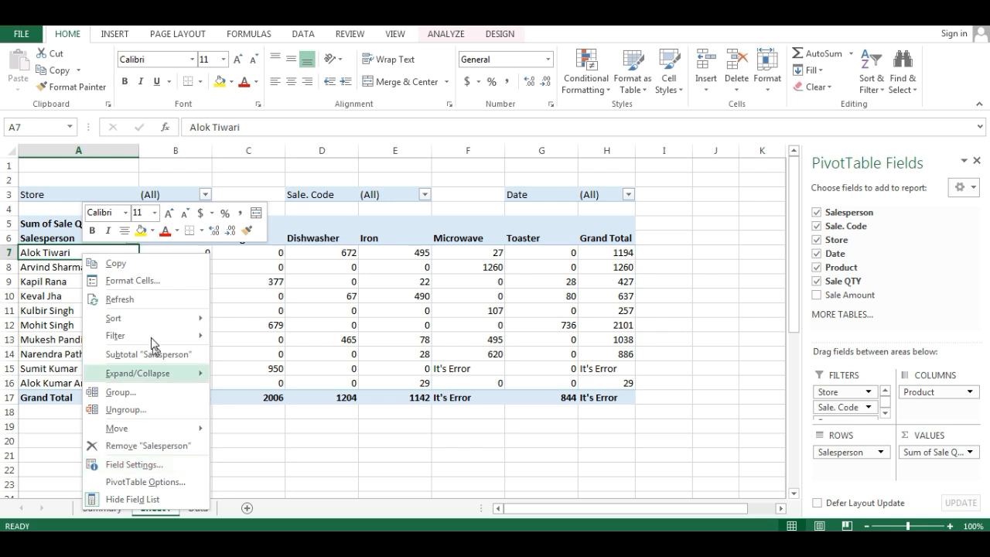
click(124, 300)
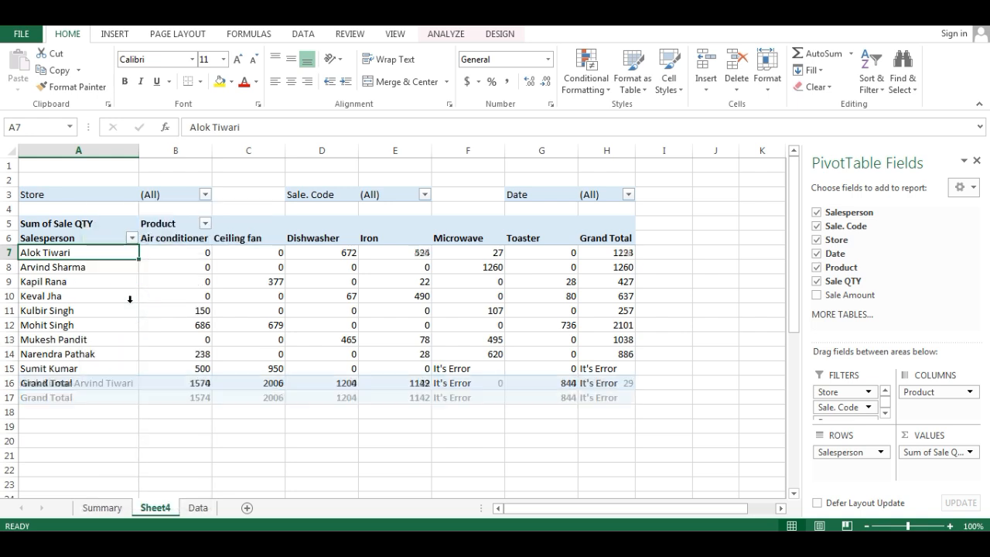
click(80, 369)
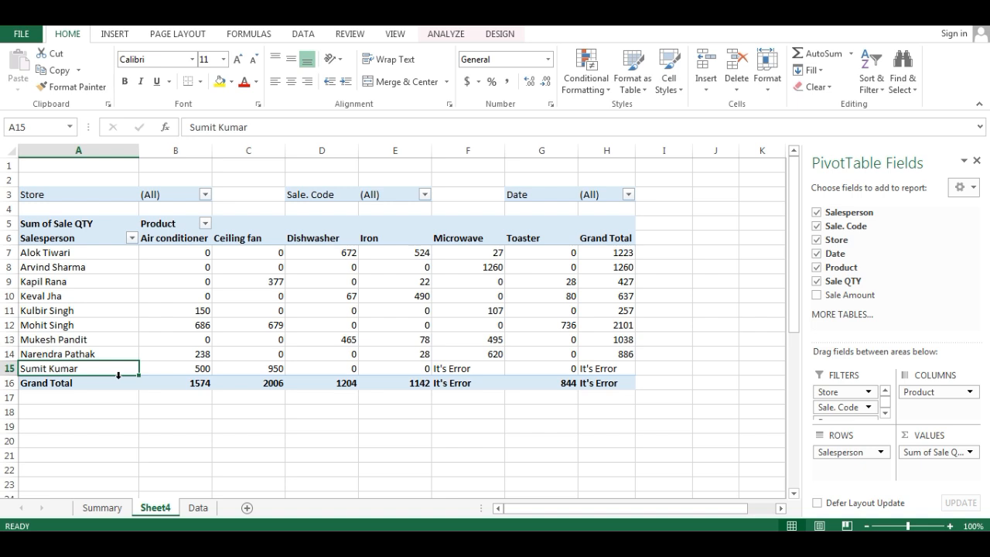
double_click(140, 150)
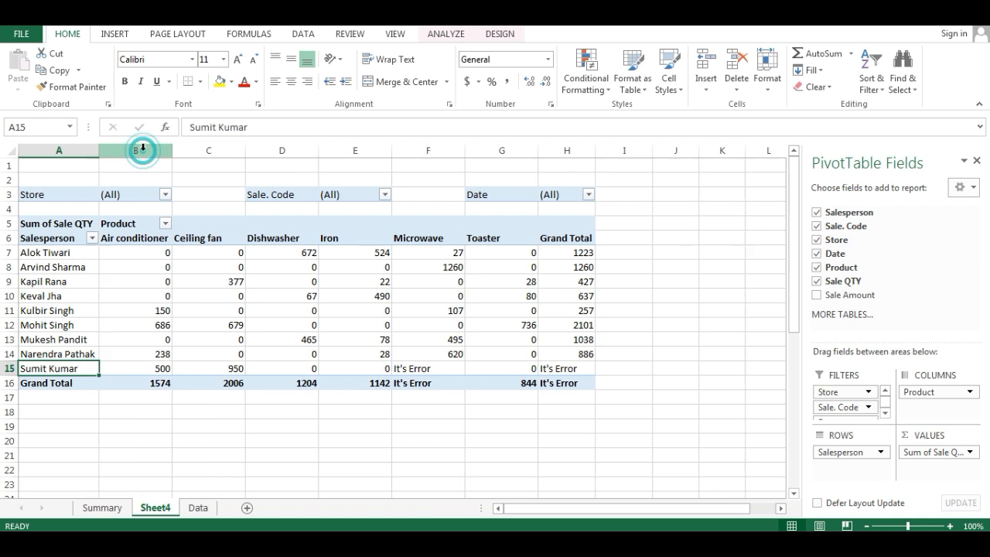
- Turn on autofitting of column widths on update in the PivotTable options
click(46, 254)
right_click(46, 254)
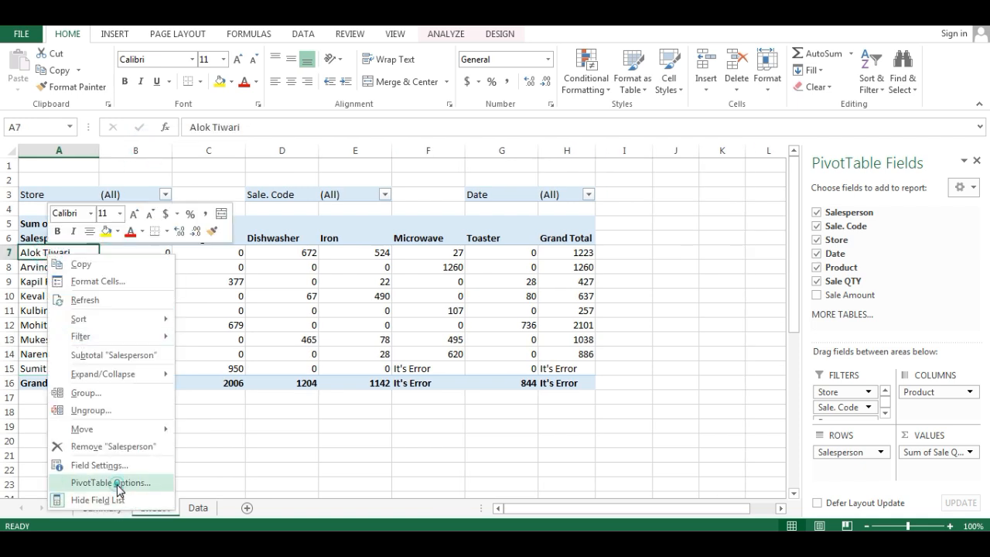
click(111, 482)
click(182, 205)
drag(182, 205, 531, 109)
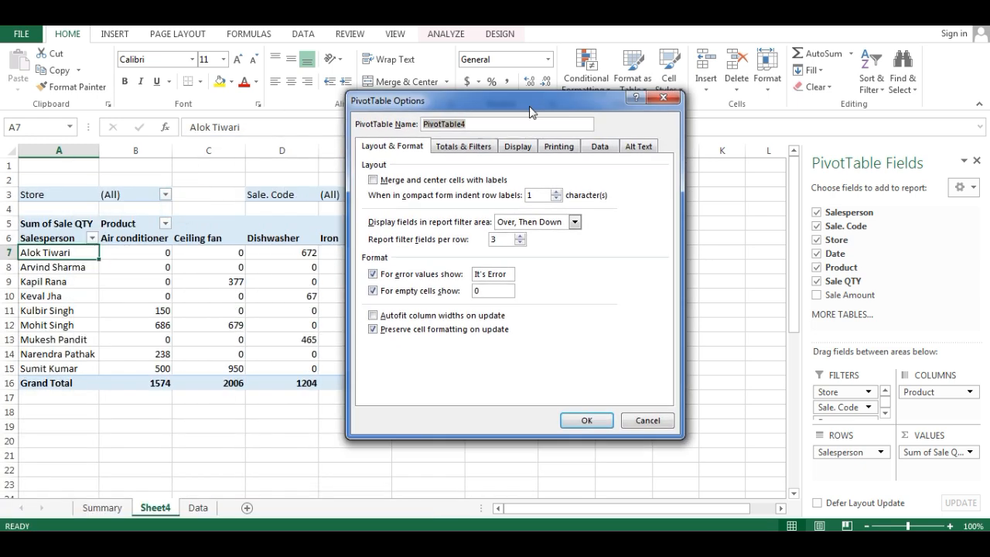
click(374, 317)
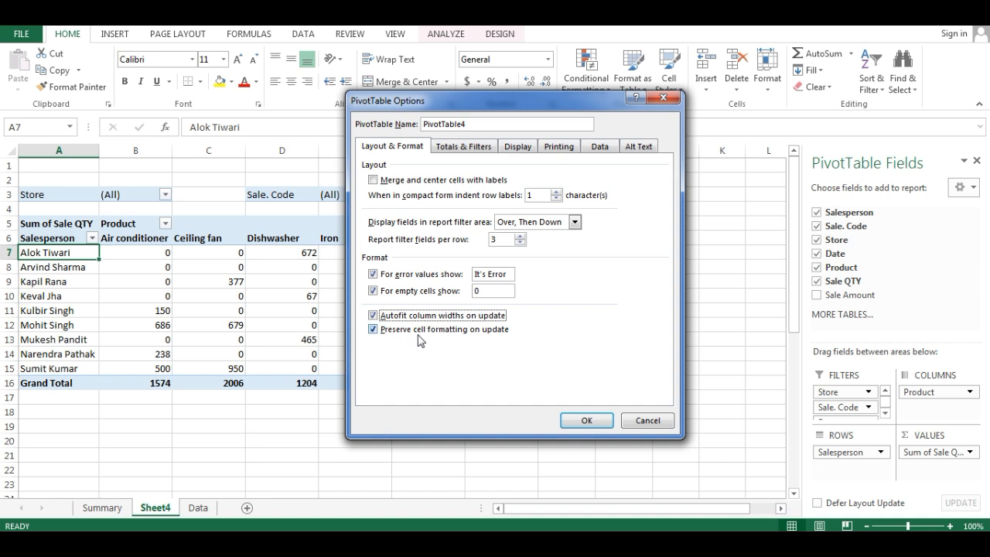
click(581, 422)
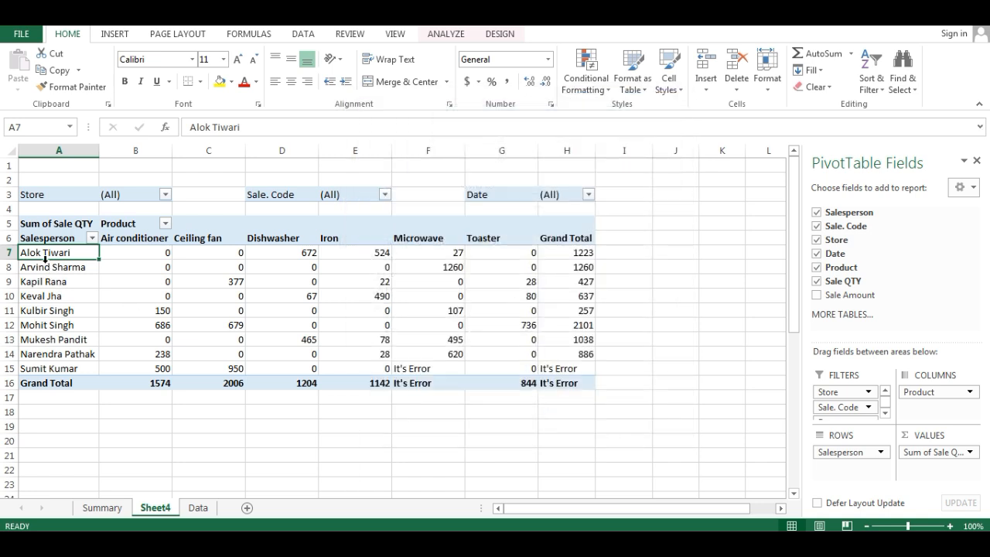
- Apply the current fill colour to the first salesperson's PivotTable row, A7:H7
drag(39, 254, 563, 251)
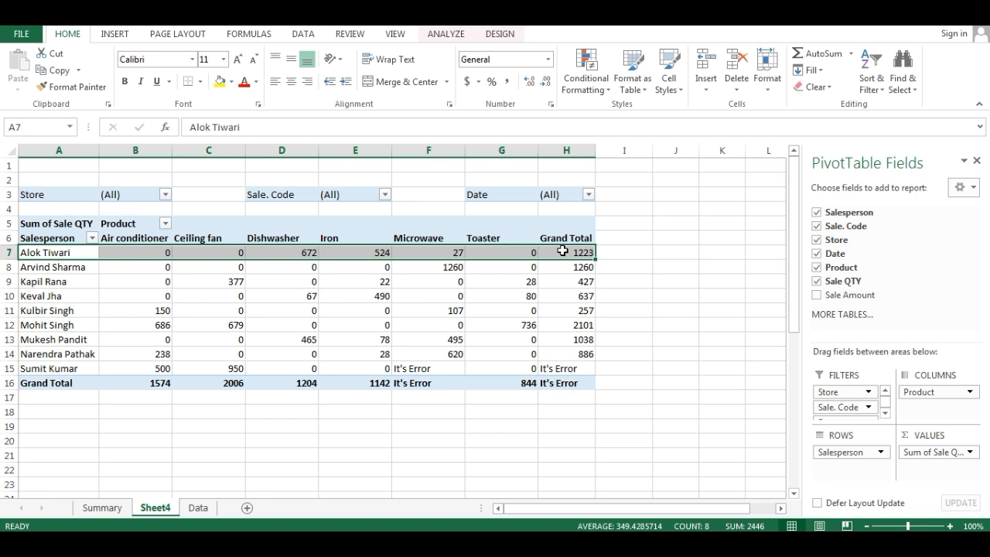
click(219, 81)
- On the Data sheet, insert two middle names into the salesperson's name in A7
click(198, 509)
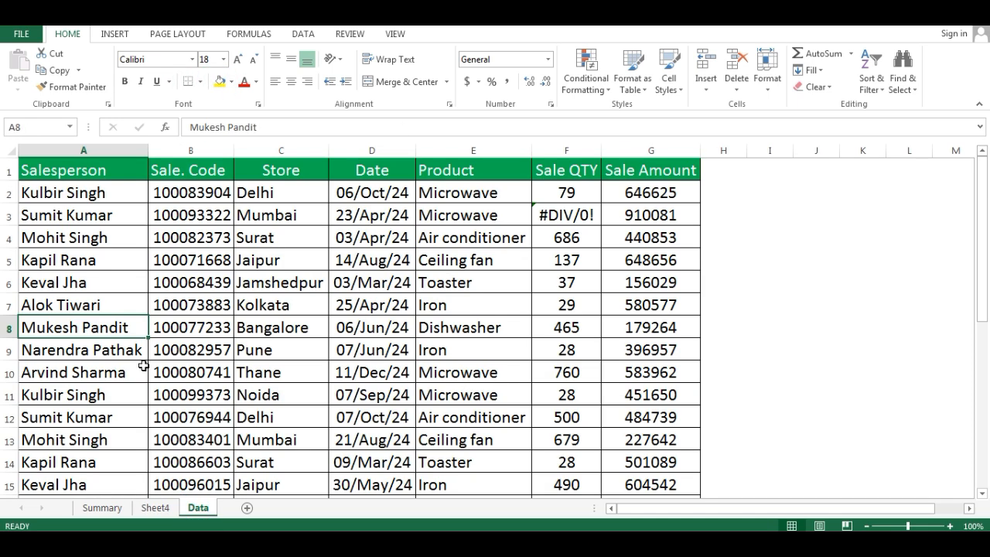
click(117, 305)
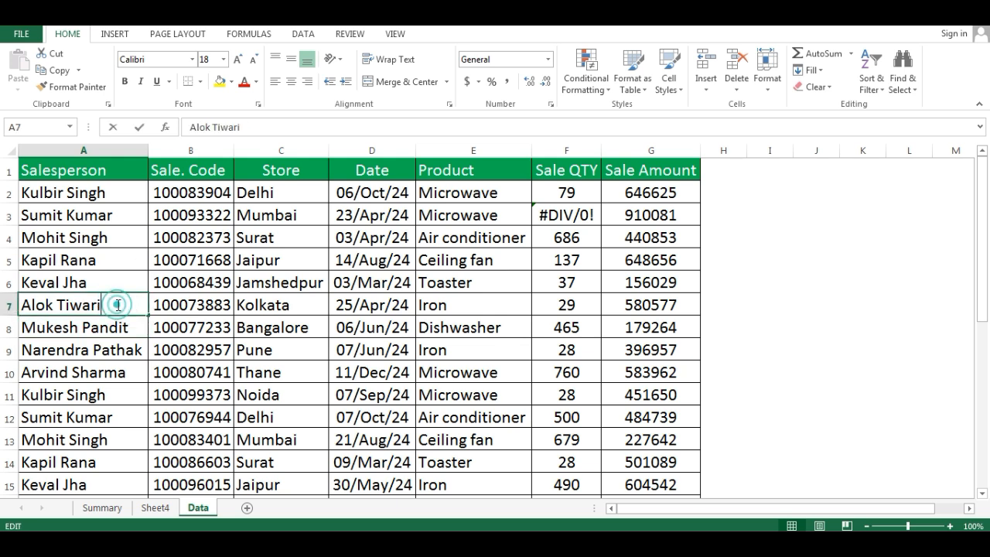
double_click(117, 305)
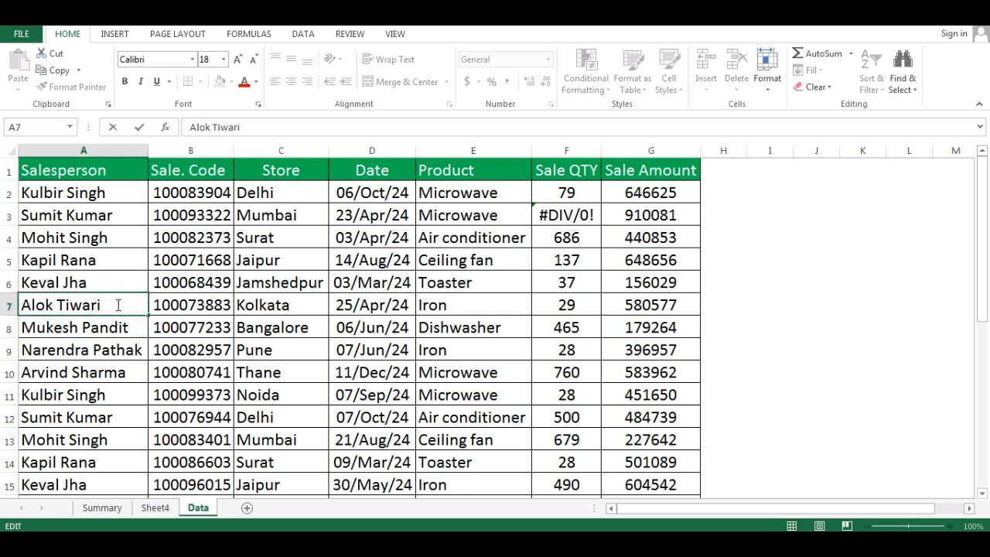
text(Kumar Arvind)
key(BackSpace)
key(BackSpace)
key(BackSpace)
key(BackSpace)
text(vind)
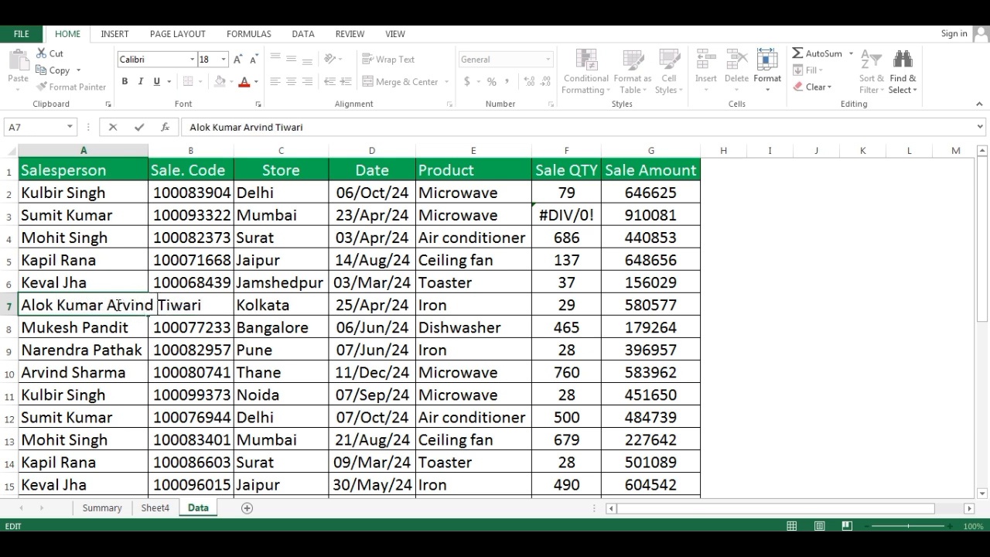
key(Return)
- Refresh the PivotTable on Sheet4 to pick up the lengthened salesperson name
click(154, 510)
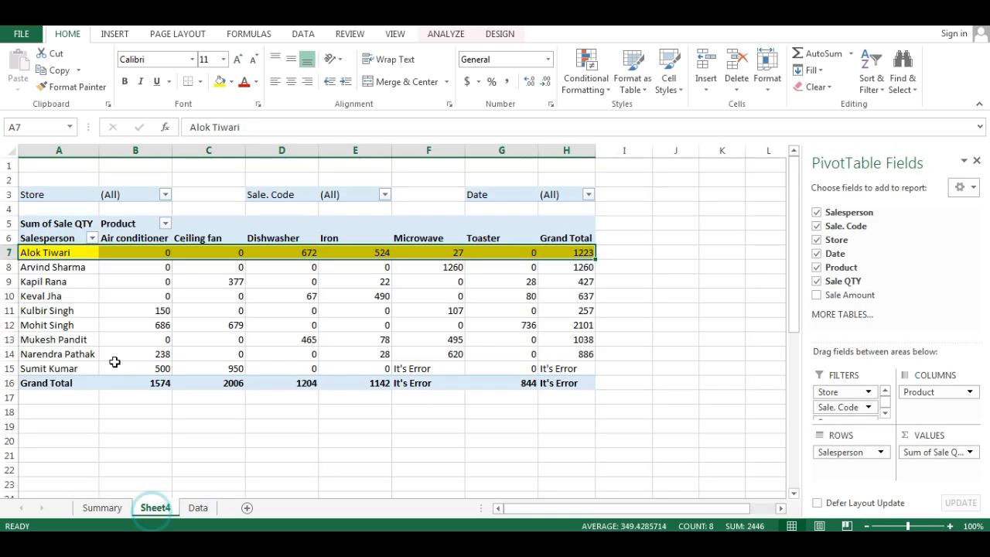
click(54, 270)
right_click(55, 270)
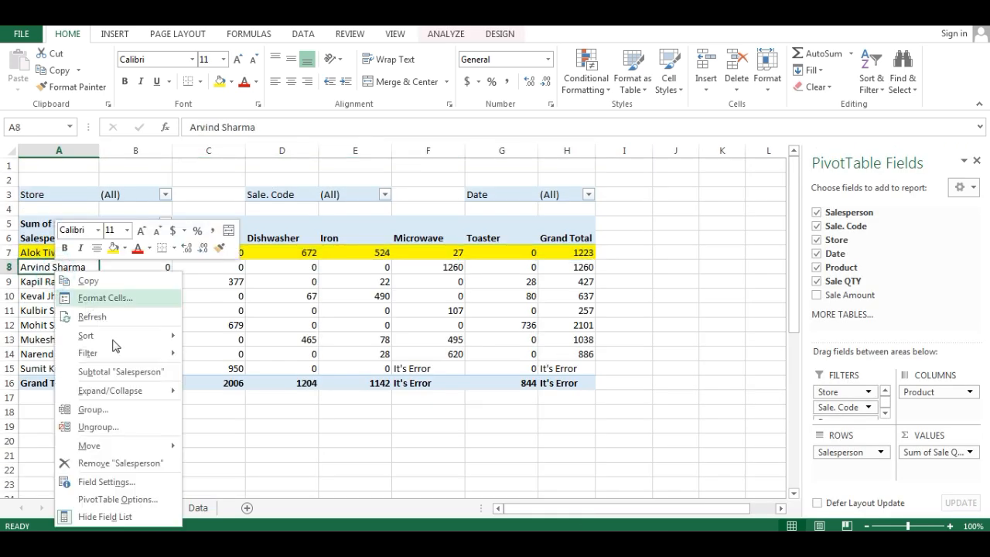
click(90, 318)
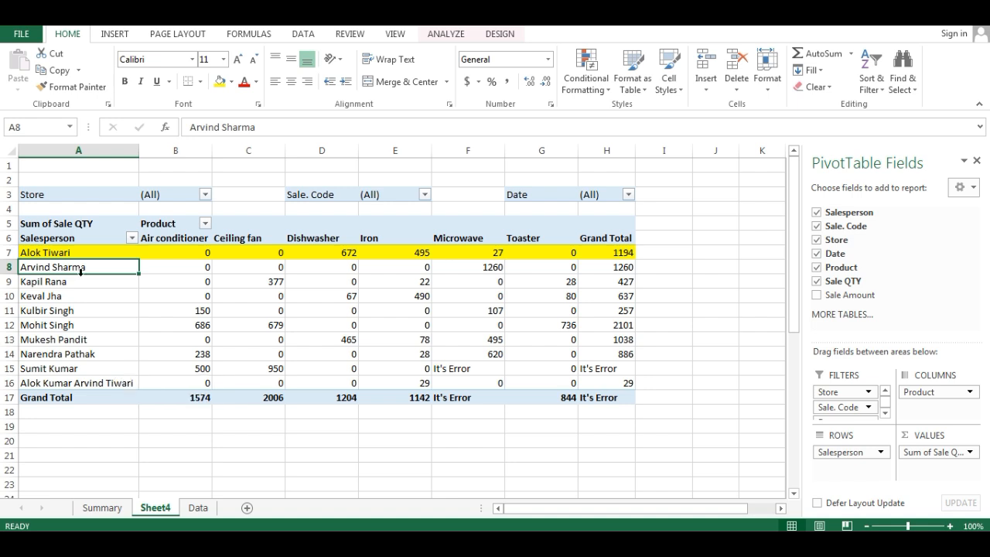
- Turn off preserving cell formatting on update in the PivotTable options and apply the change
click(62, 255)
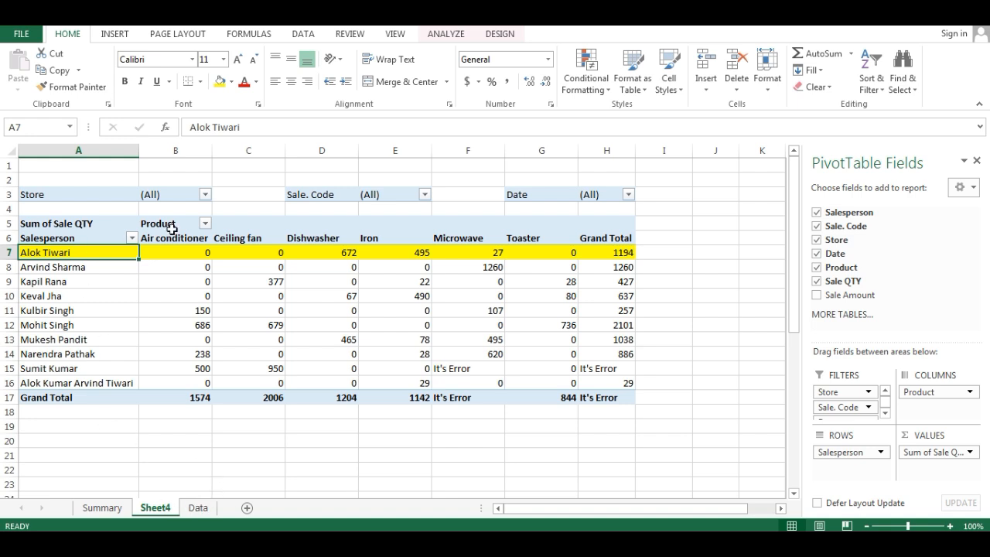
right_click(80, 253)
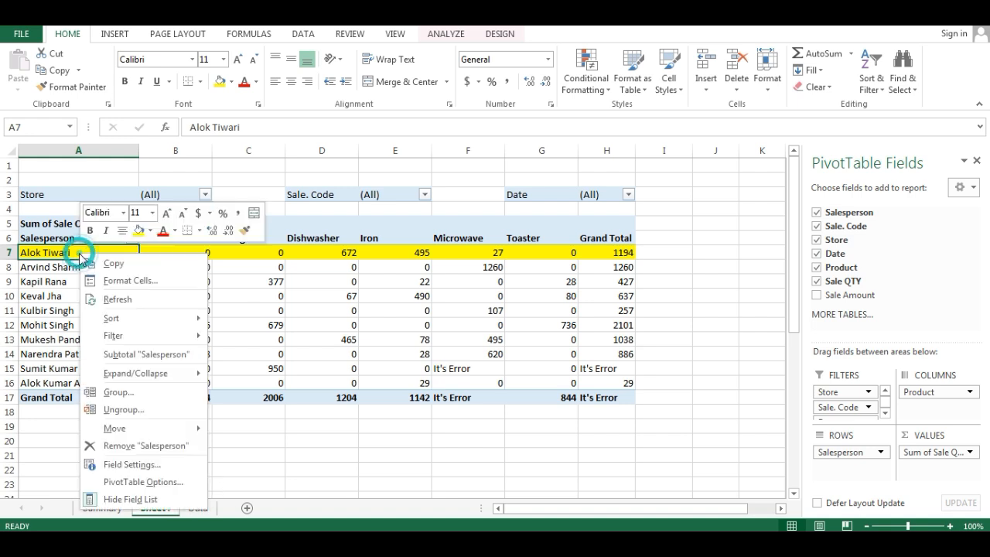
click(158, 481)
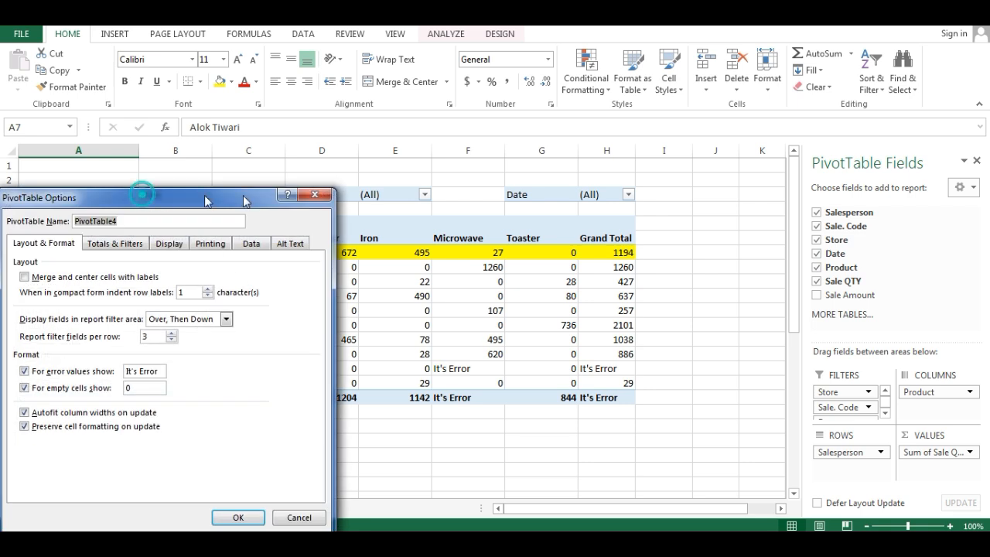
drag(142, 198, 384, 194)
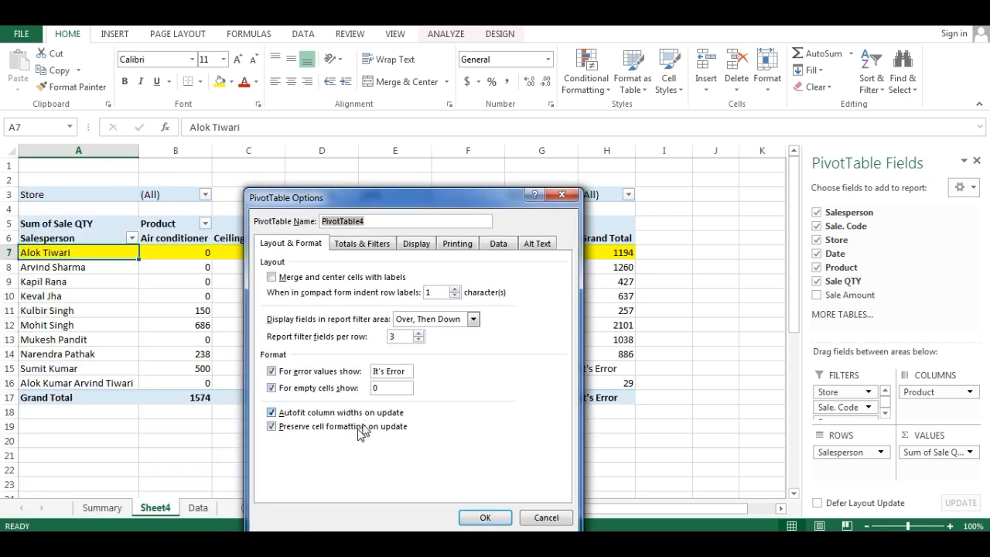
click(274, 430)
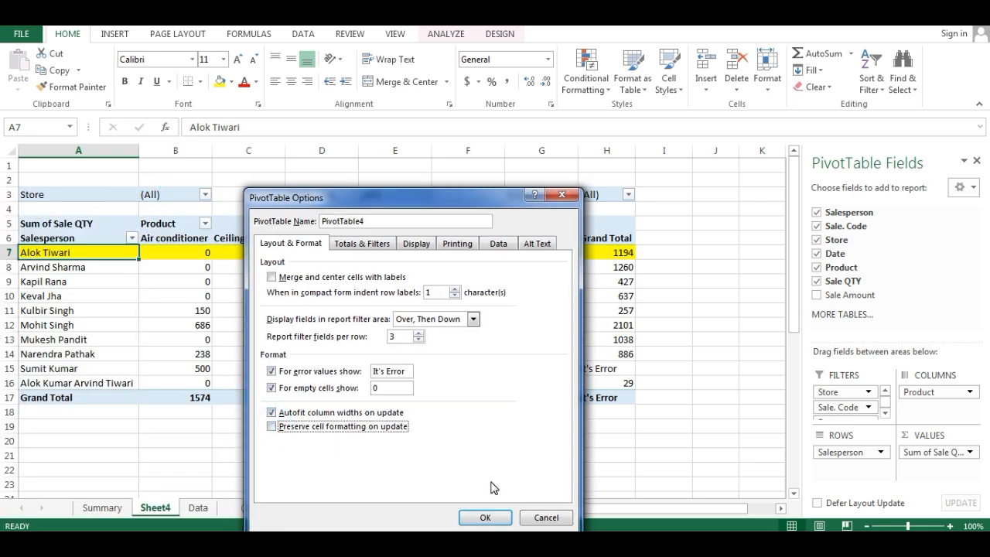
click(481, 520)
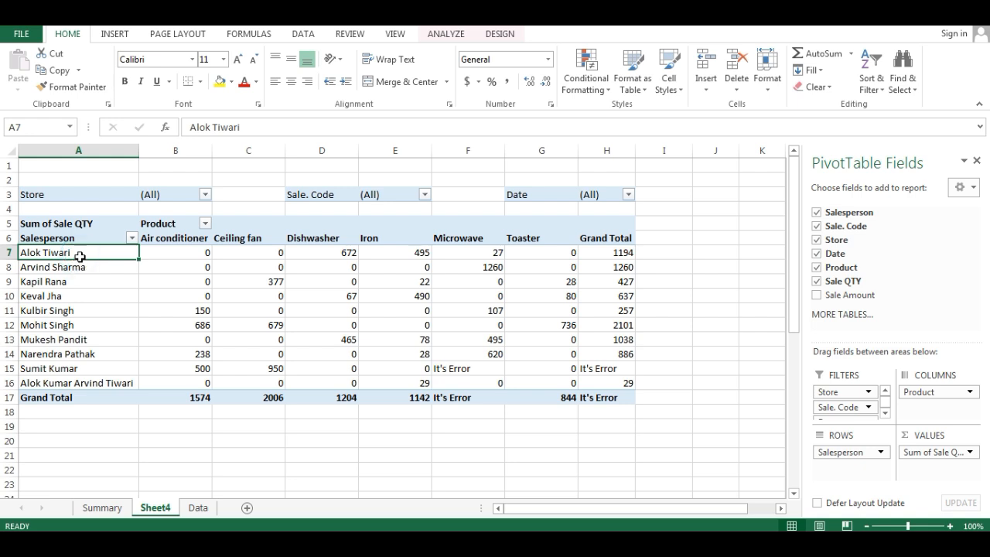
- Turn preserving cell formatting on update back on in the PivotTable options
right_click(68, 254)
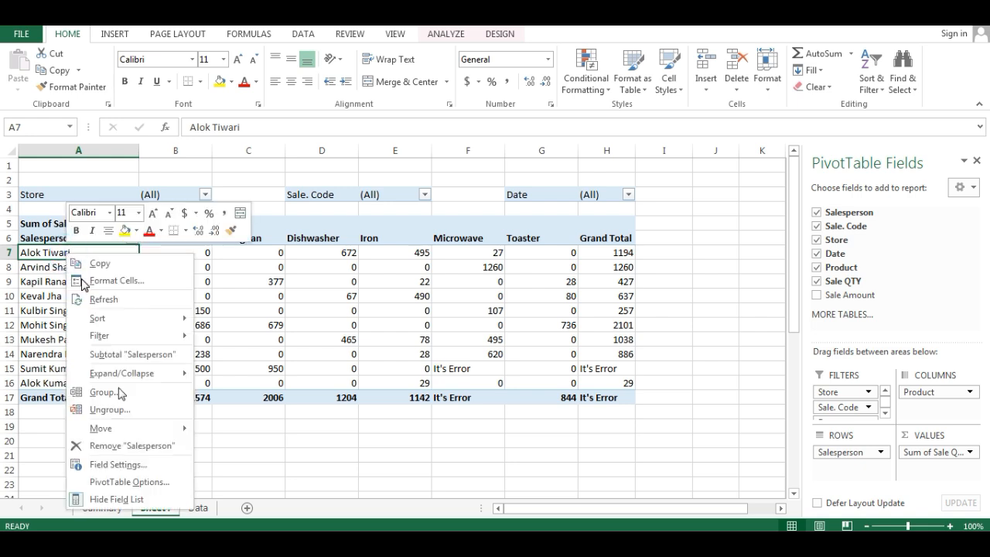
click(124, 482)
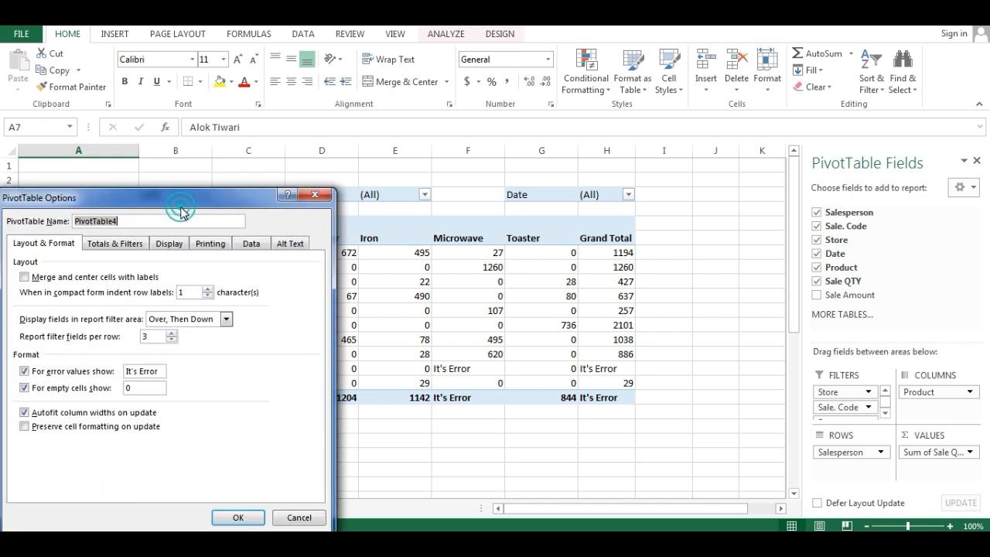
click(295, 342)
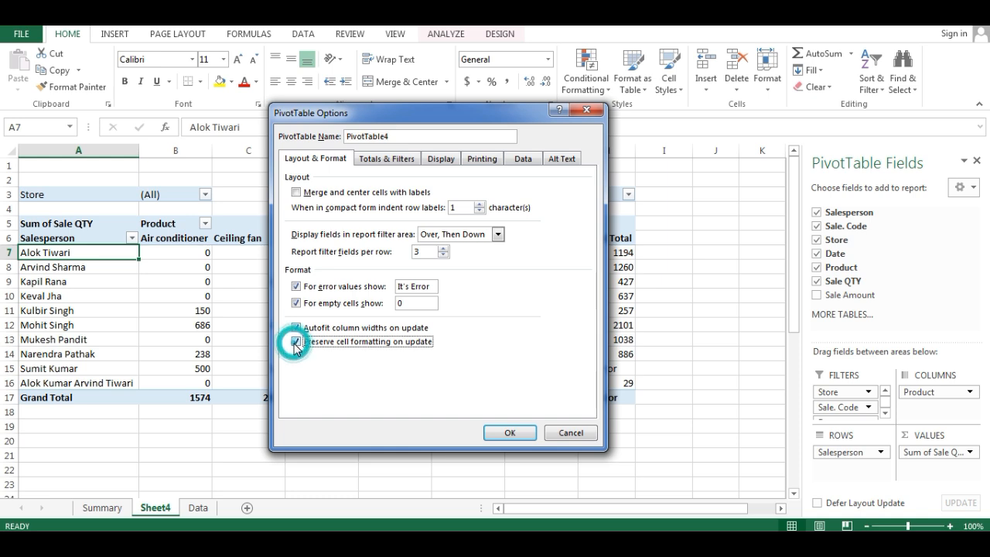
- Turn off grand totals for rows in the PivotTable's totals and filters options and apply the settings
click(393, 160)
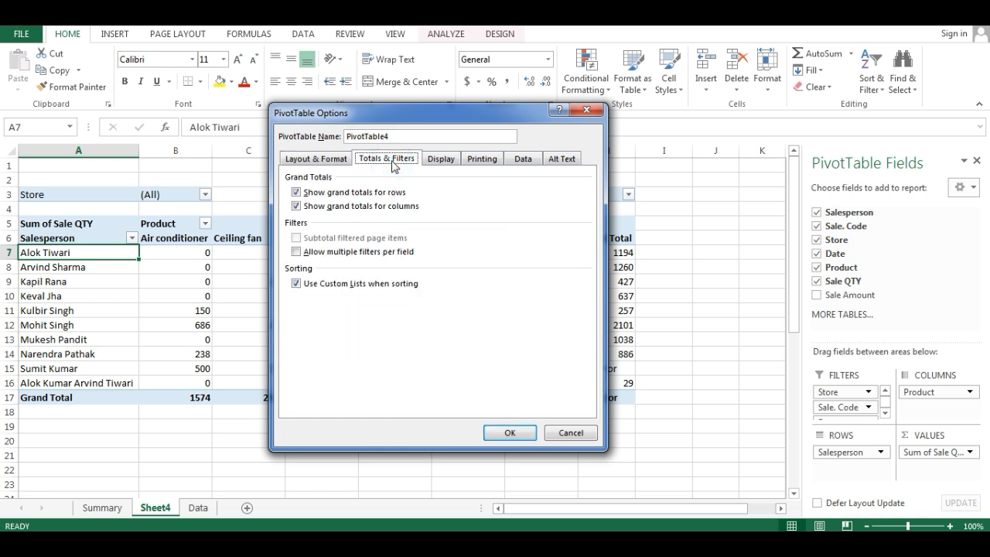
drag(453, 120, 673, 97)
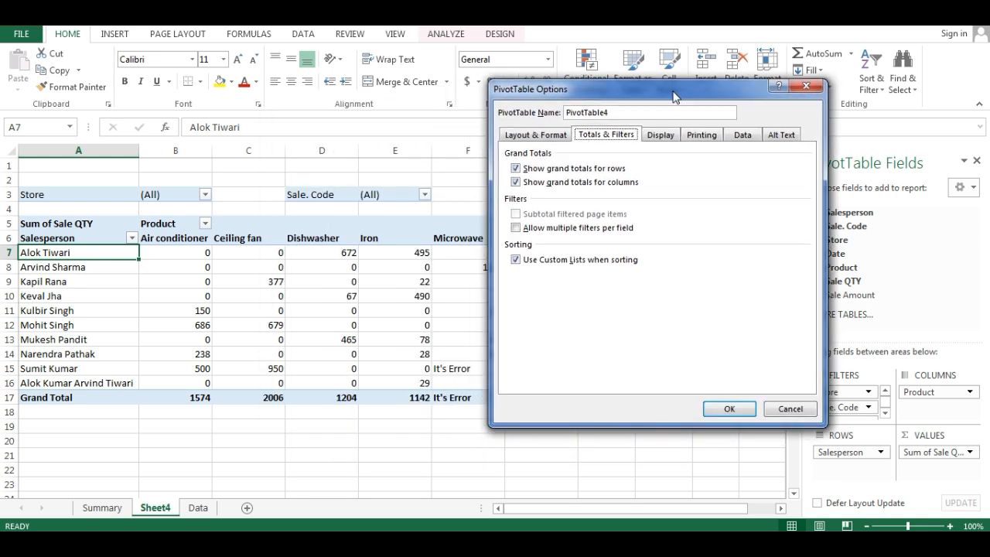
drag(673, 96, 948, 143)
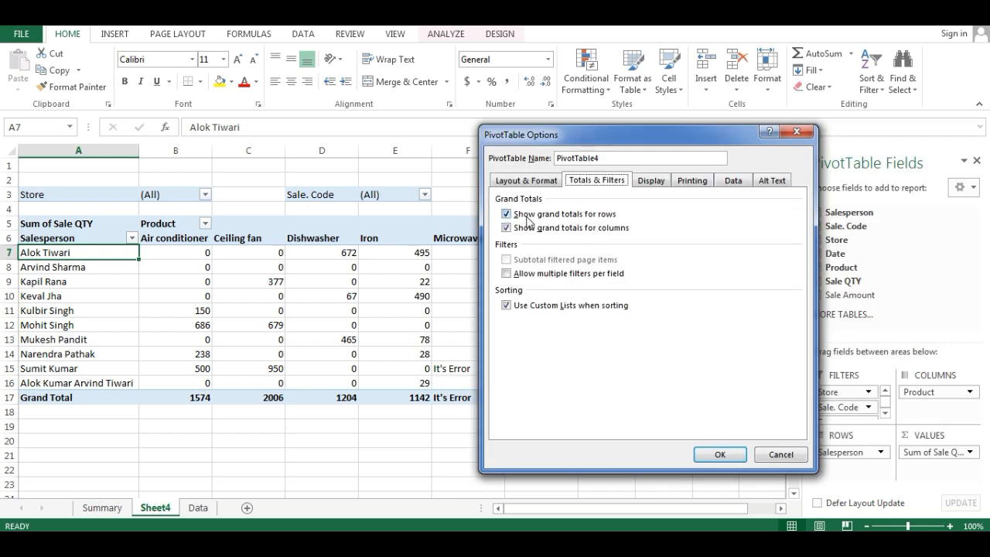
click(527, 216)
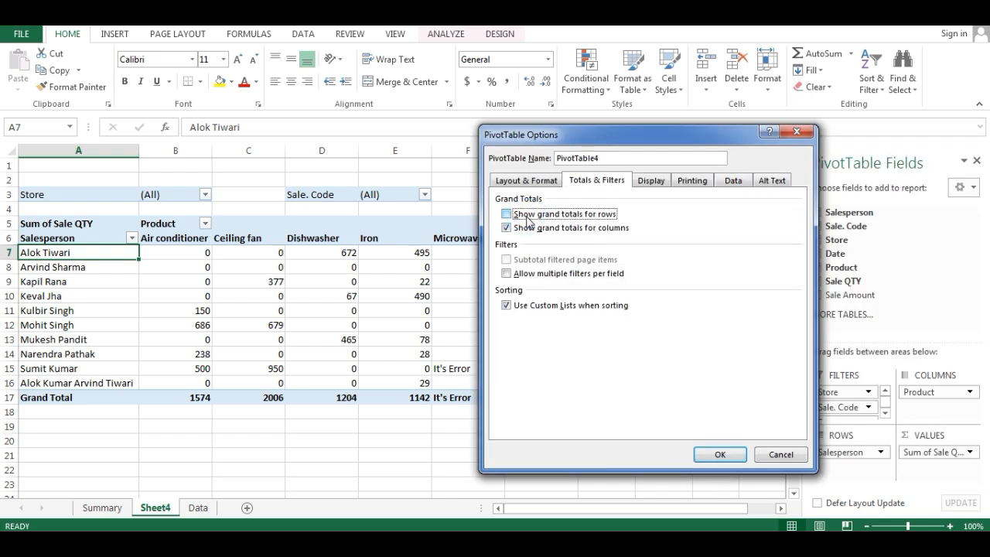
click(711, 454)
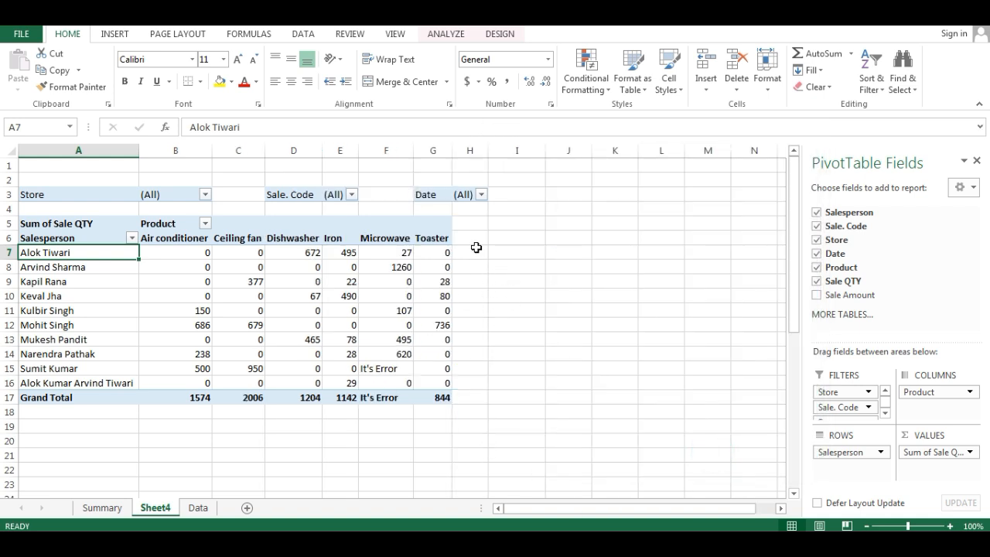
- Turn off grand totals for columns in the PivotTable options and apply the change
right_click(70, 253)
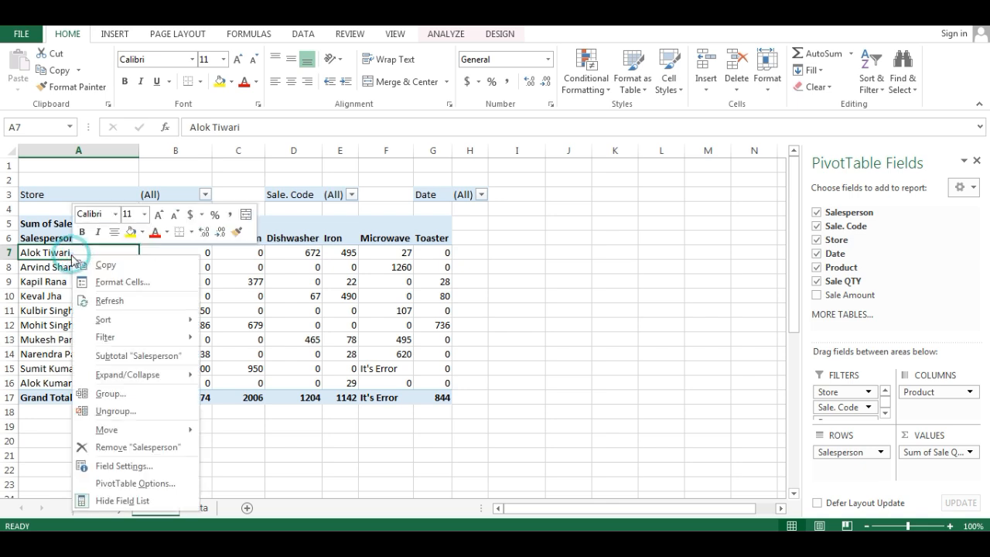
click(136, 483)
drag(199, 197, 691, 133)
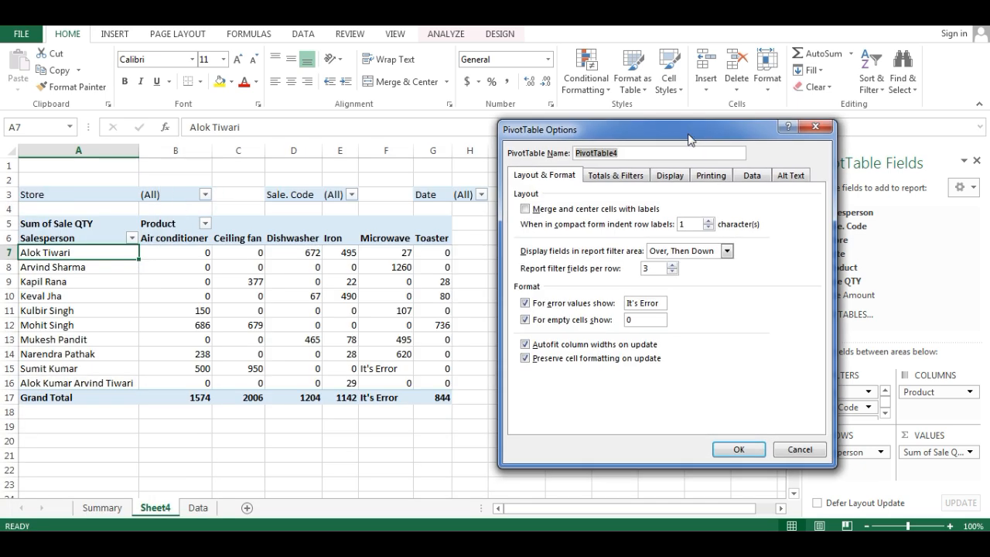
click(613, 178)
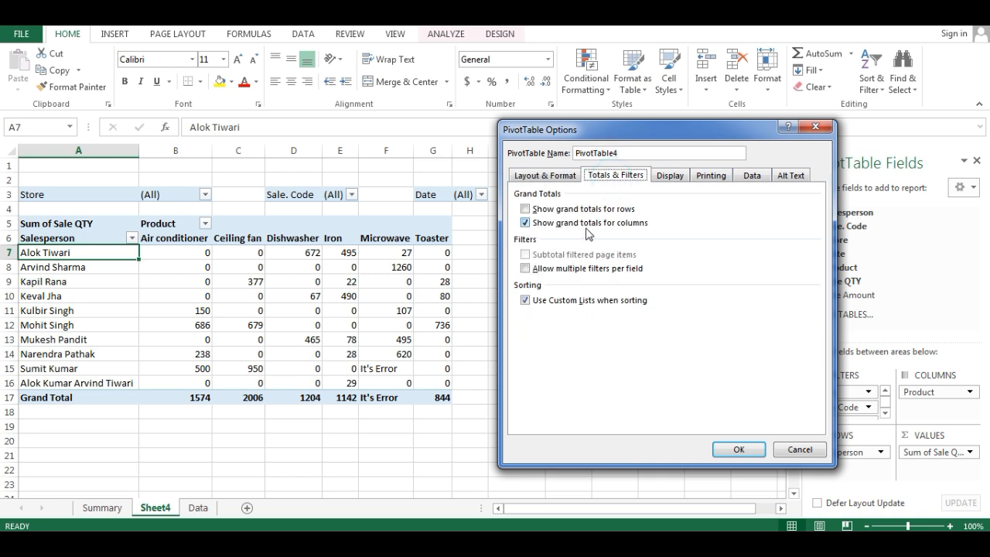
click(526, 224)
click(728, 450)
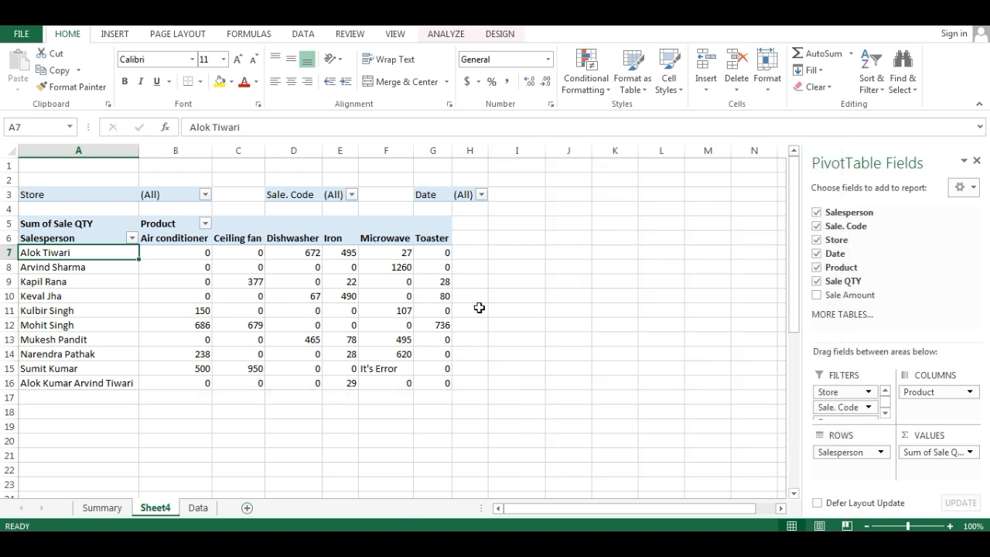
- Turn grand totals for both rows and columns back on in the PivotTable options
right_click(112, 256)
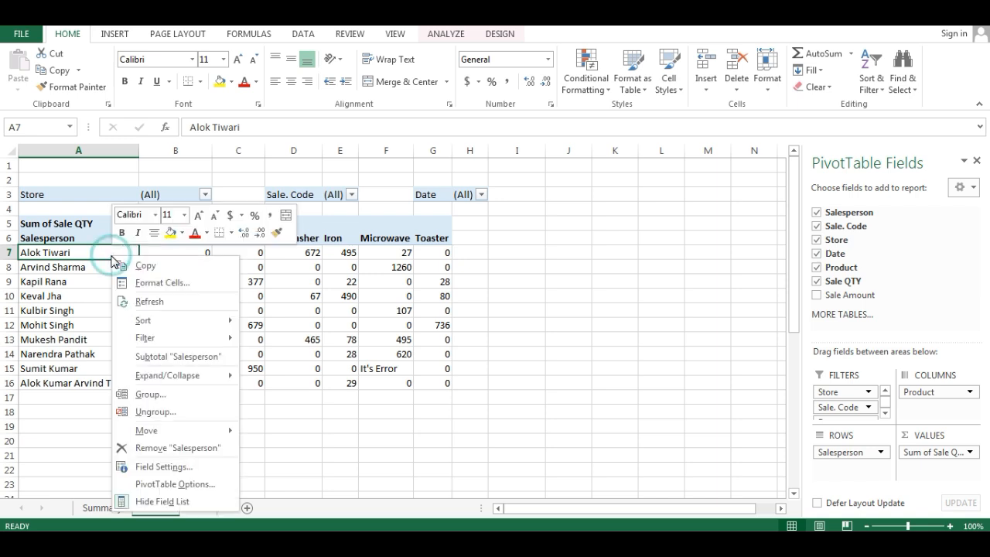
click(190, 483)
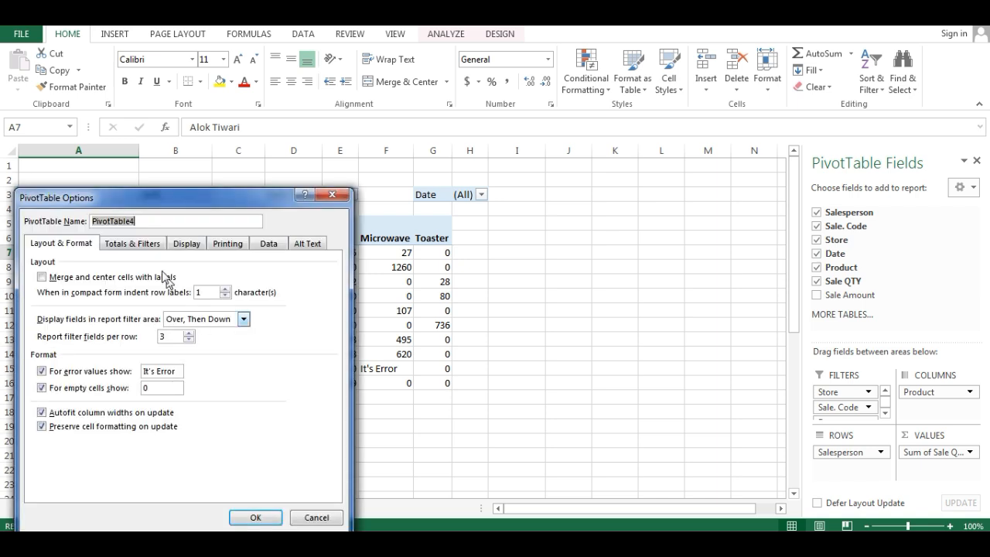
drag(138, 198, 683, 126)
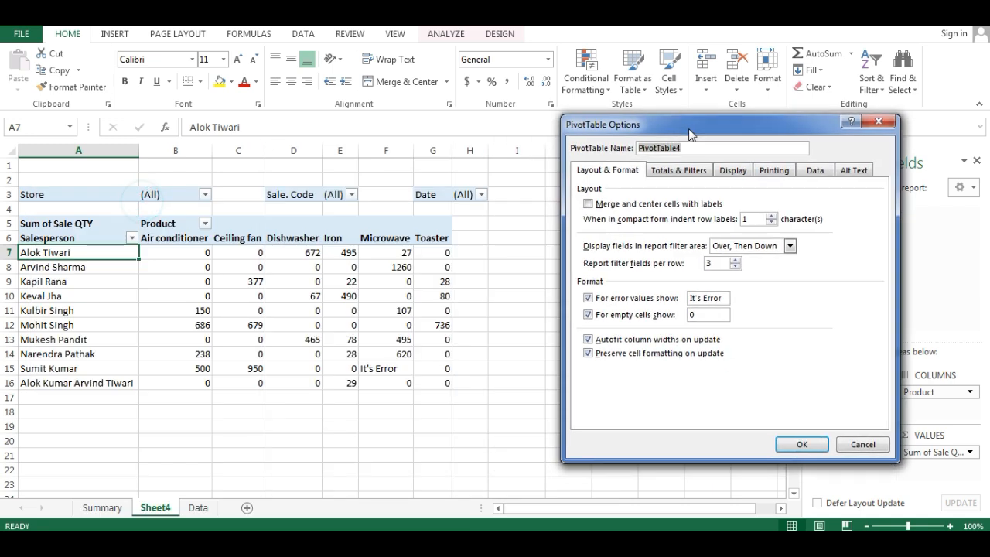
click(664, 171)
click(588, 203)
click(588, 217)
click(801, 444)
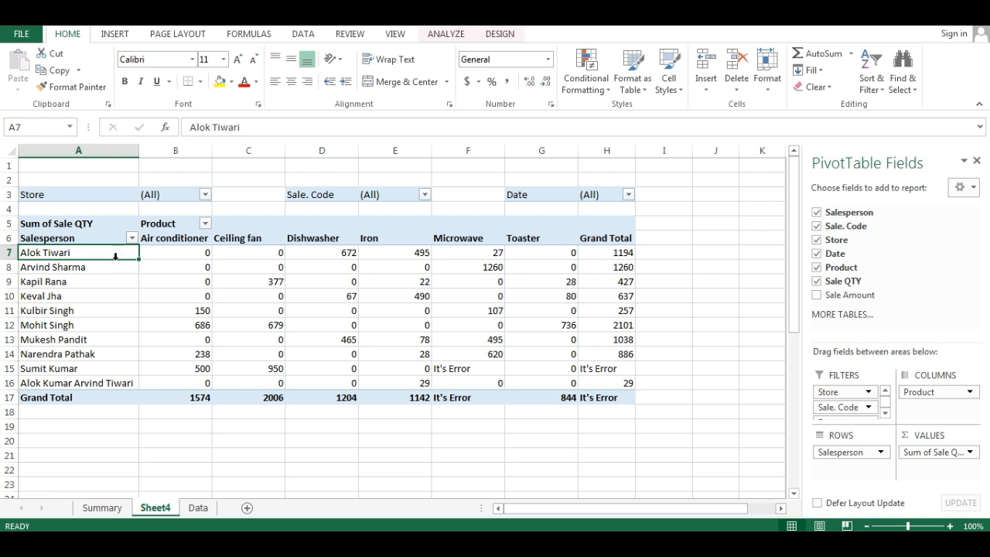
- Allow multiple filters per field in the PivotTable's totals and filters options
right_click(57, 253)
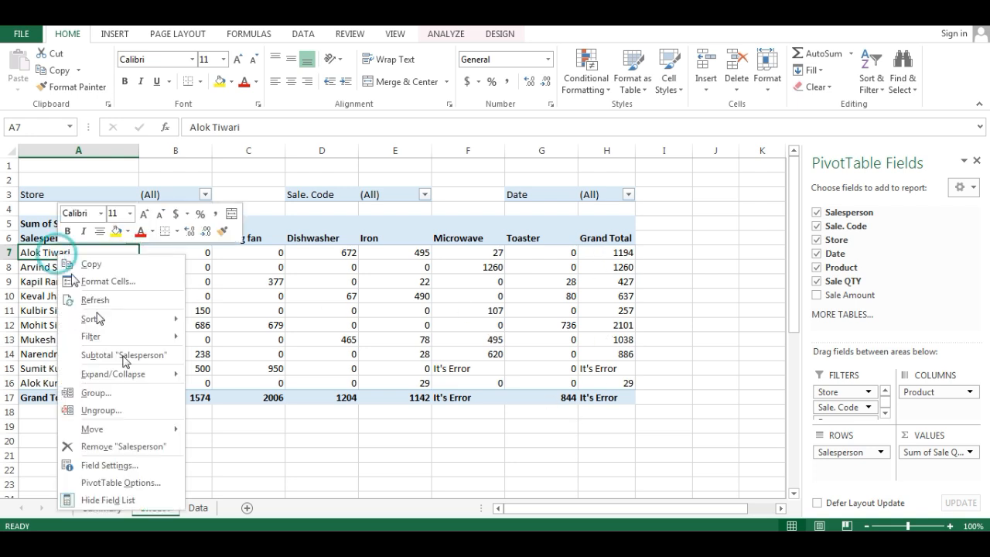
click(138, 482)
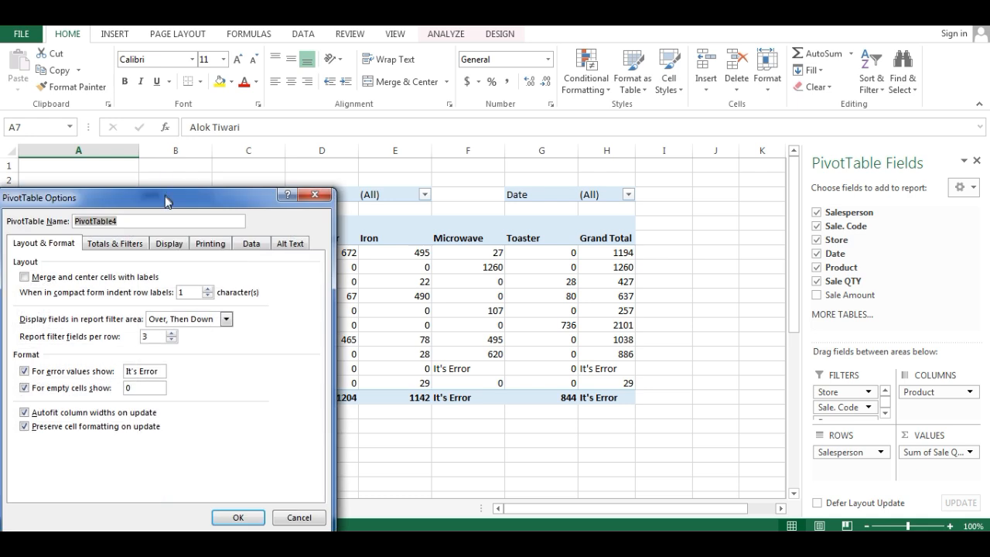
drag(163, 203, 788, 87)
click(734, 128)
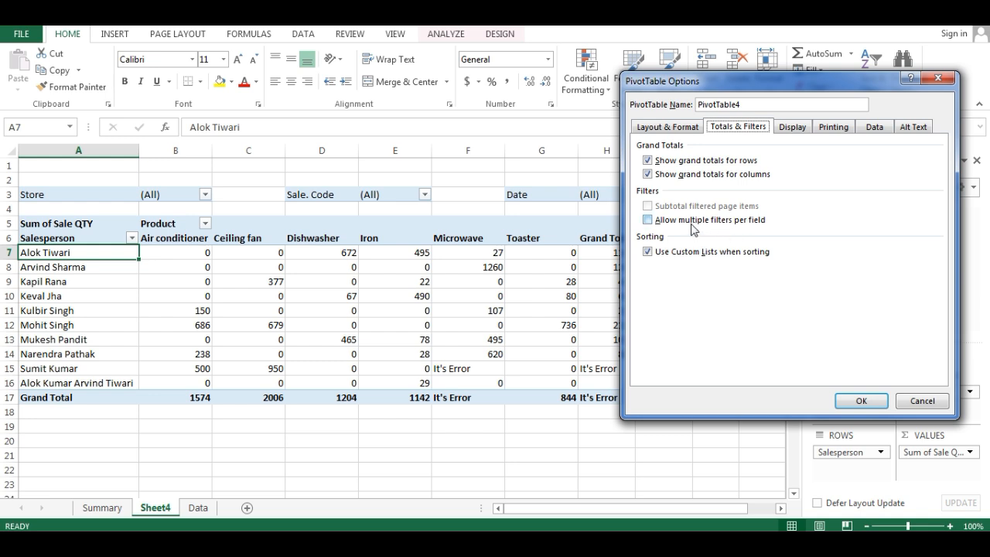
click(675, 225)
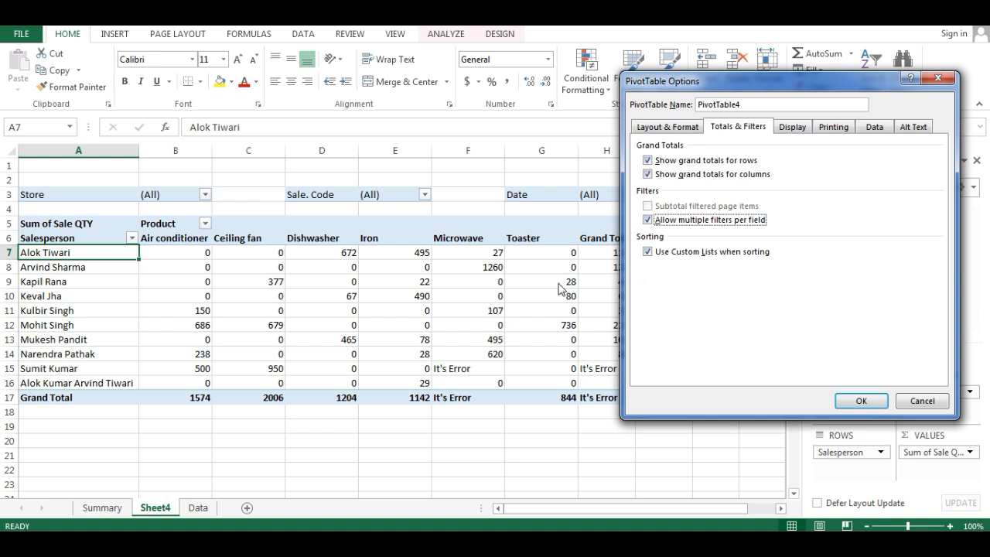
click(861, 400)
- Try limiting the Sale. Code filter to three individual codes with multiple-item selection, and discard the selection
click(424, 194)
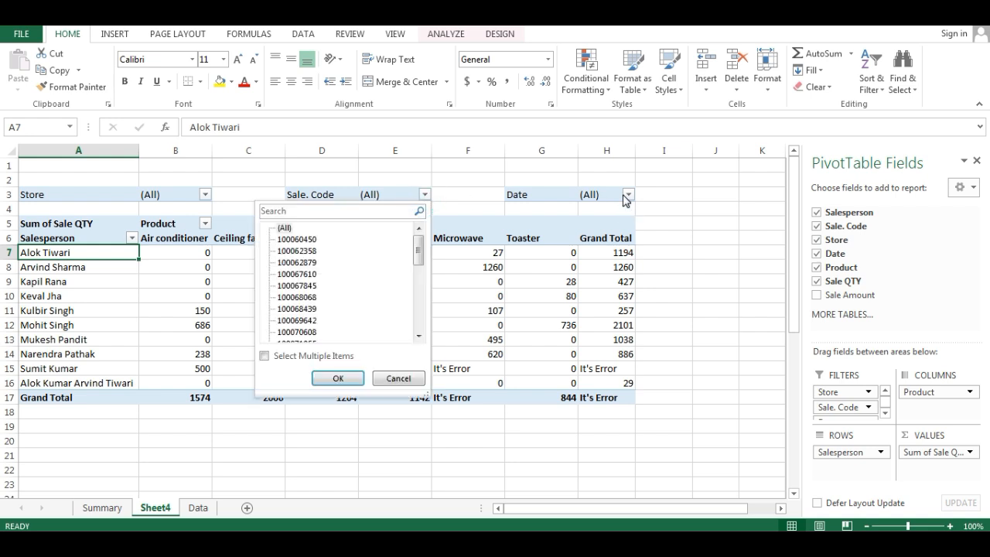
click(290, 360)
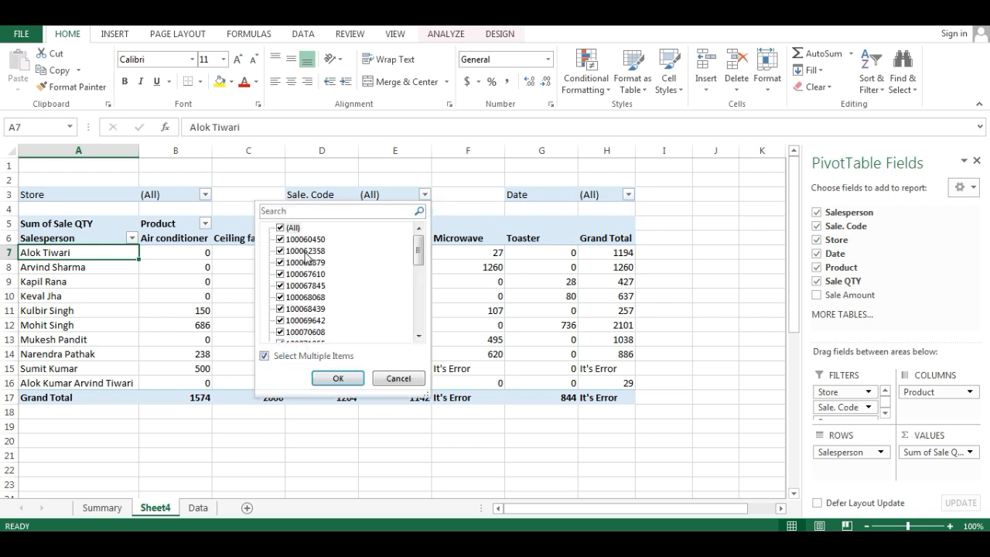
click(280, 228)
click(281, 239)
click(280, 274)
click(280, 311)
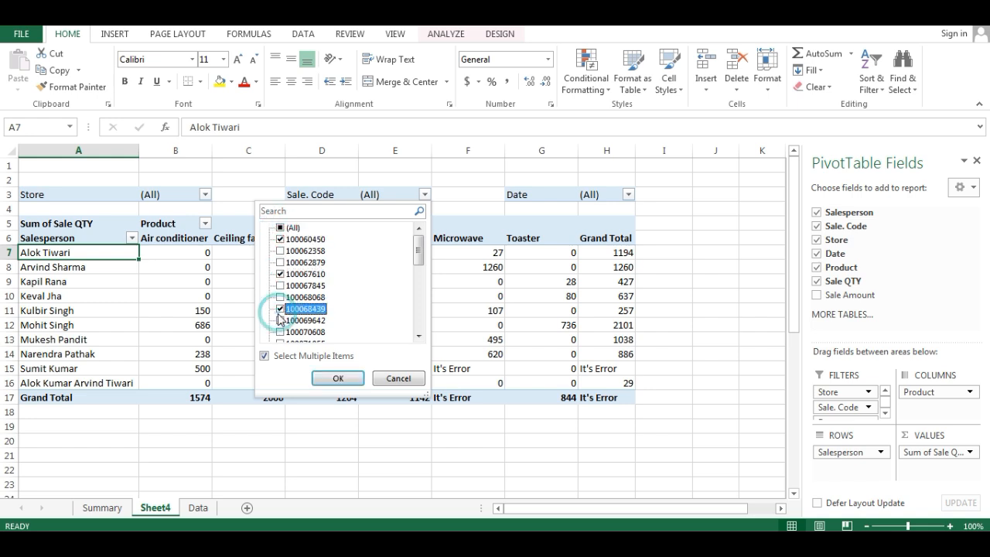
click(407, 381)
- Disallow multiple filters per field in the PivotTable's totals and filters options and apply the change
right_click(87, 257)
click(155, 486)
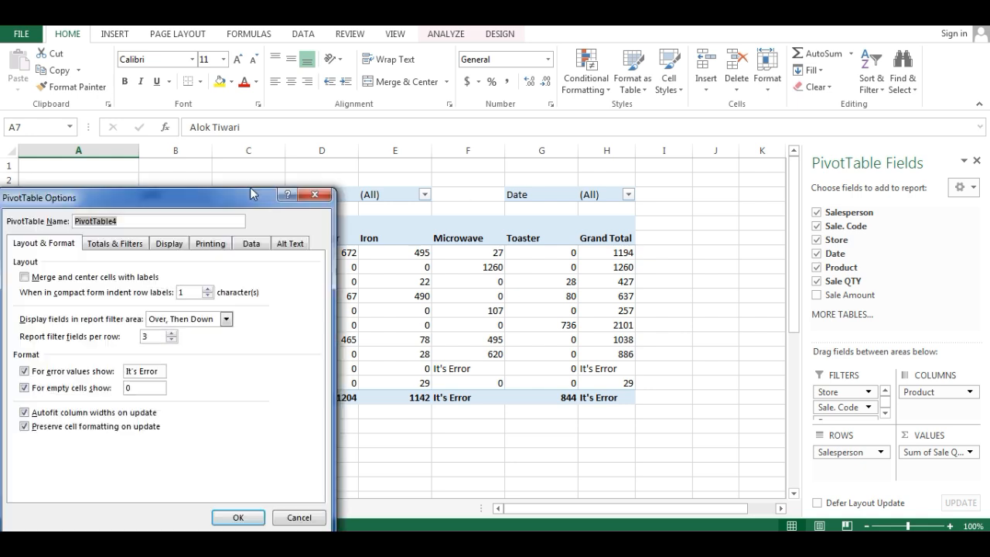
drag(202, 203, 654, 157)
click(570, 194)
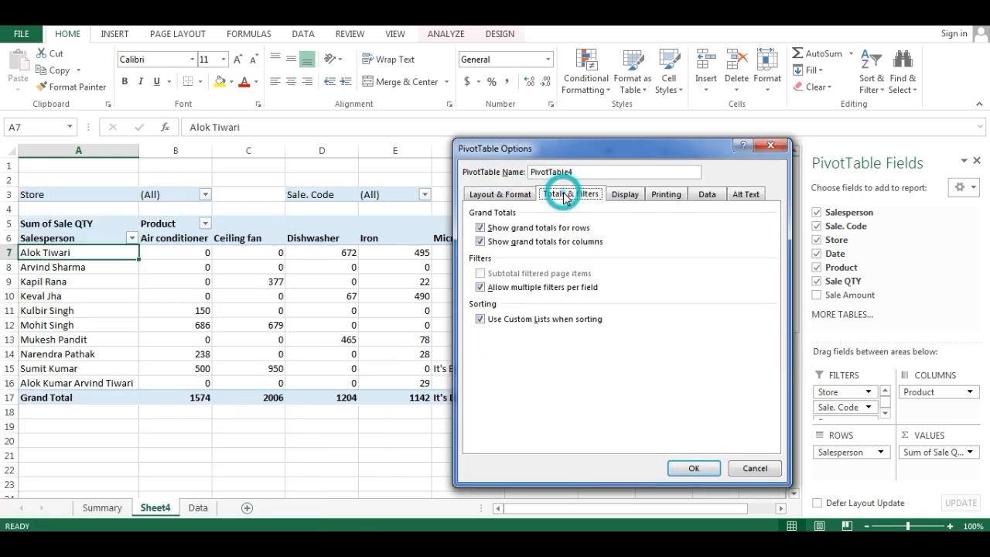
click(505, 289)
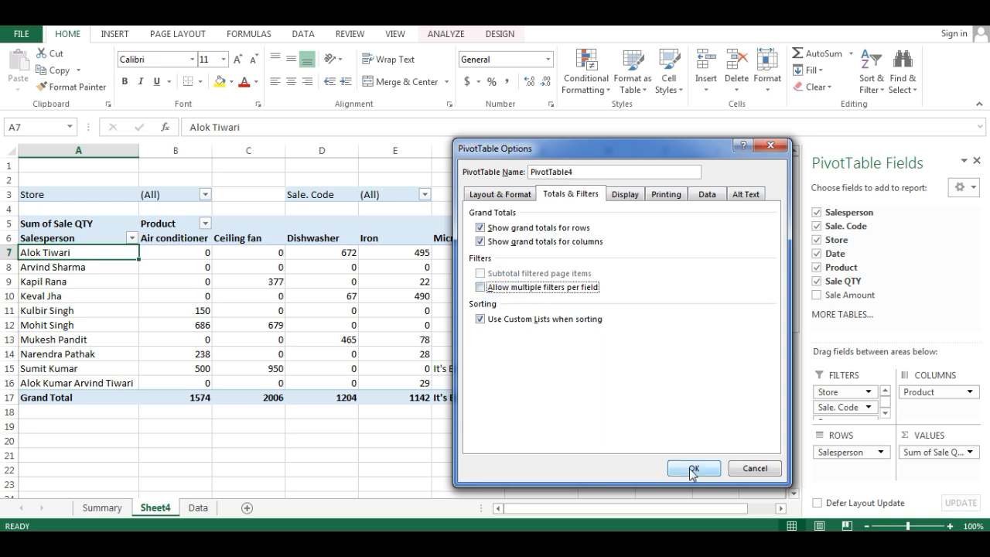
click(693, 469)
- Try filtering the Product field to Air conditioner and Dishwasher only, and undo the filter
click(204, 222)
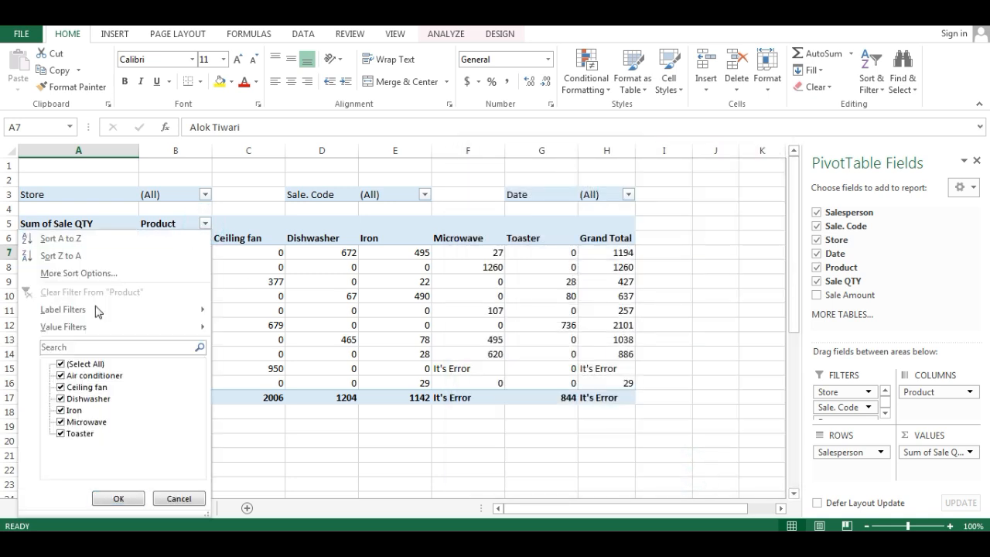
click(62, 364)
click(85, 375)
click(85, 398)
click(110, 499)
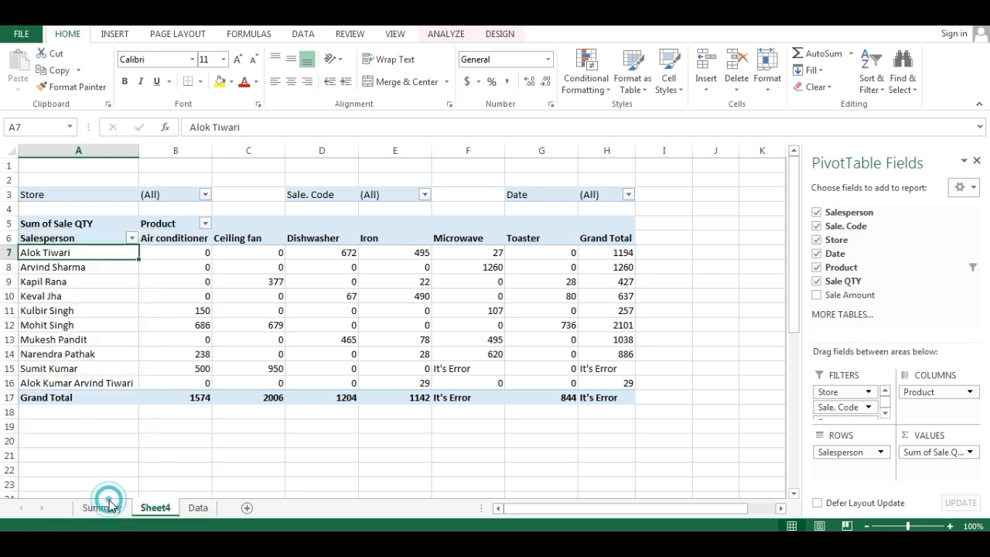
key(ctrl+z)
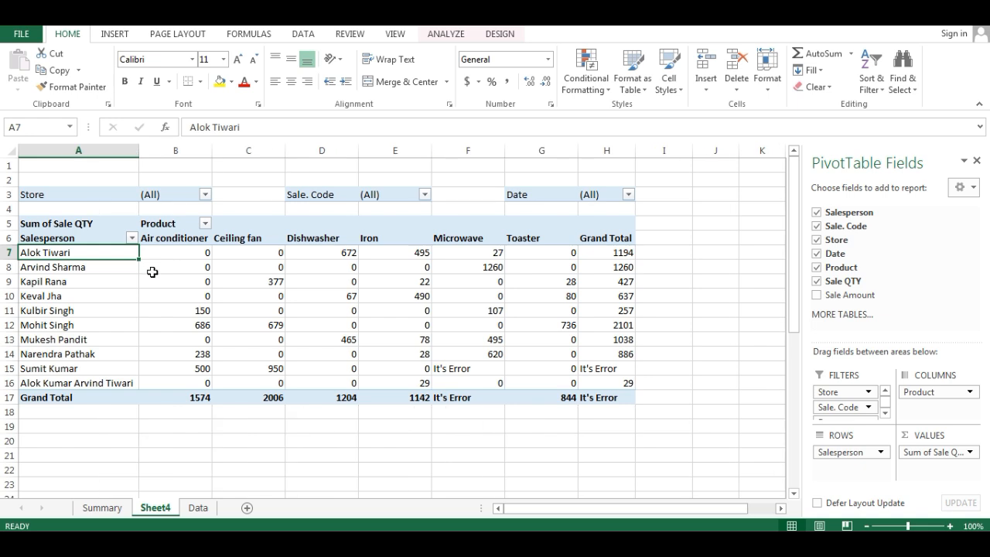
- Review the PivotTable's totals and filters options and its display options, and close them without changes
click(89, 240)
right_click(90, 240)
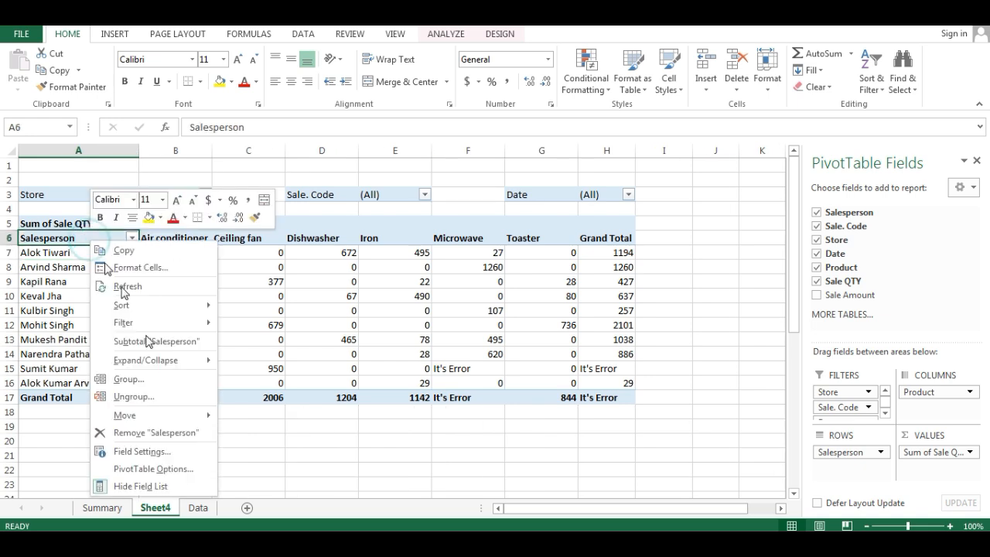
click(174, 468)
drag(219, 198, 738, 132)
click(650, 179)
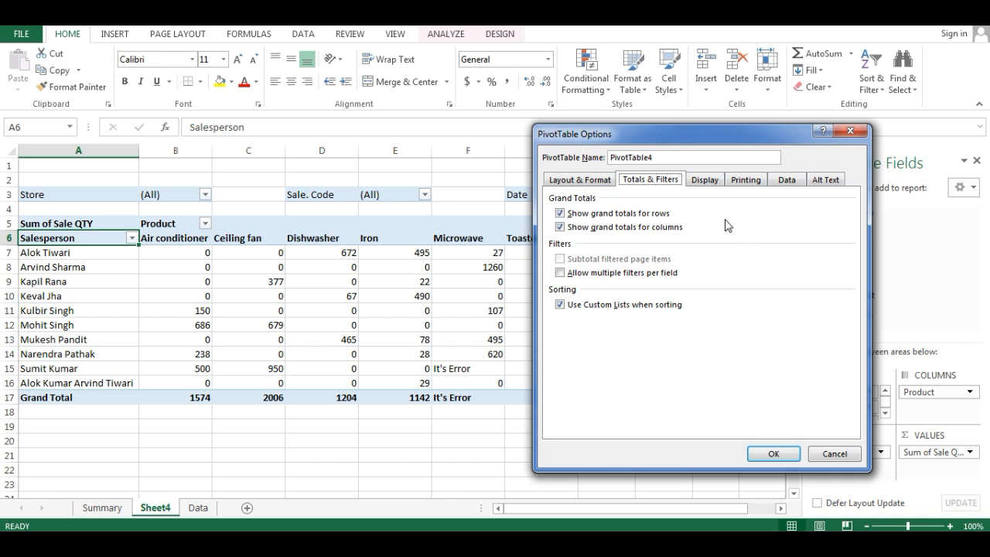
drag(662, 134, 724, 133)
click(767, 181)
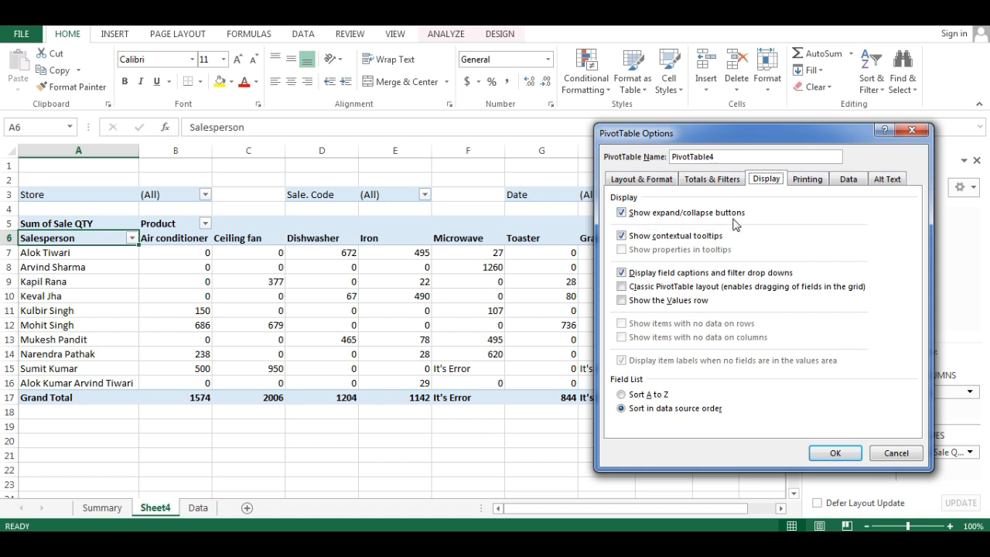
click(913, 130)
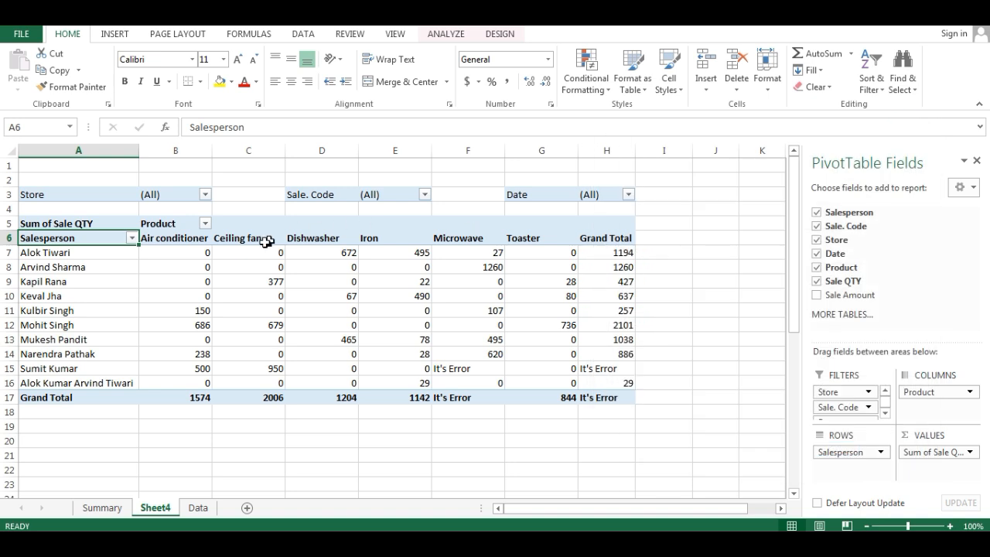
- Move the Store field from the report filters to the rows below Salesperson, and collapse and re-expand the first salesperson's group
drag(842, 391, 855, 472)
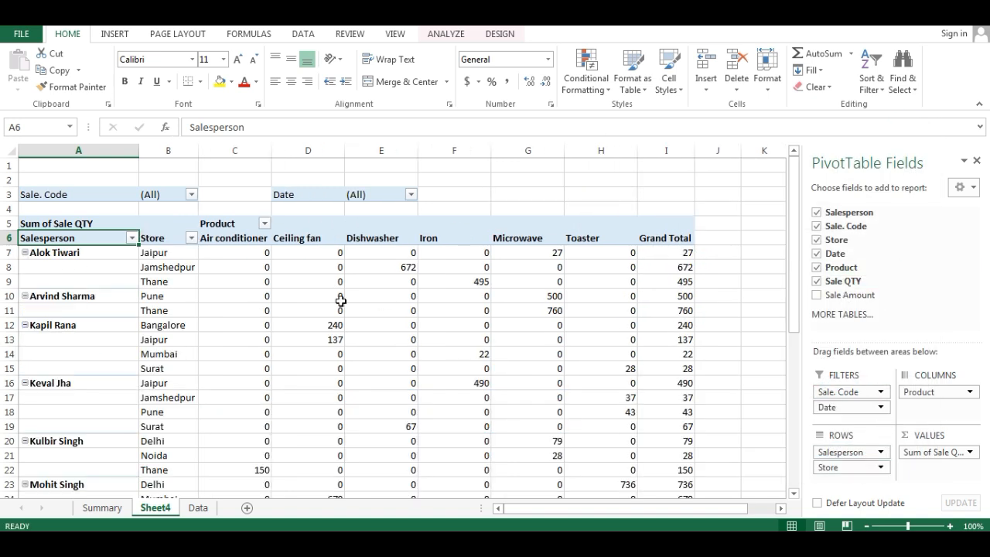
click(25, 253)
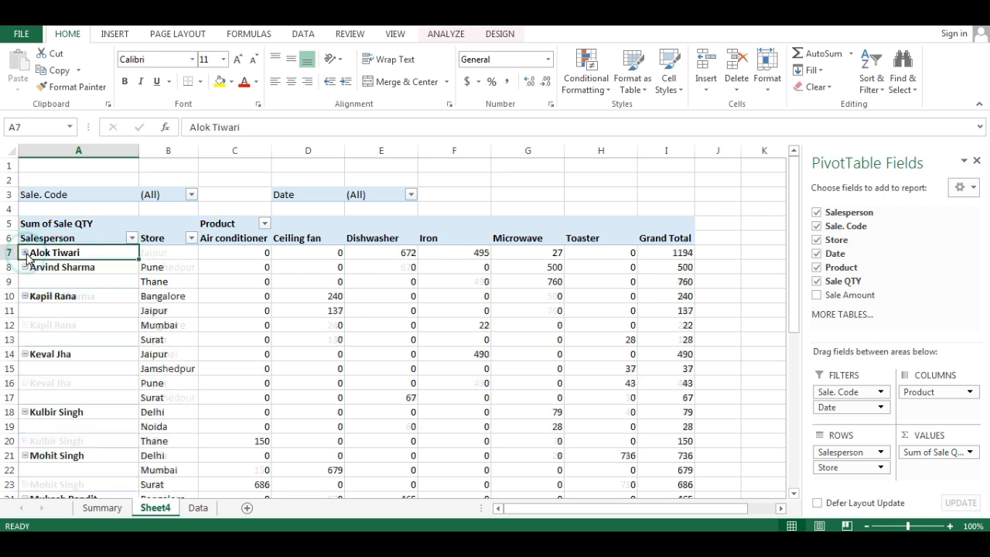
click(26, 253)
- Hide the expand/collapse buttons through the PivotTable's display options and apply the change
right_click(43, 254)
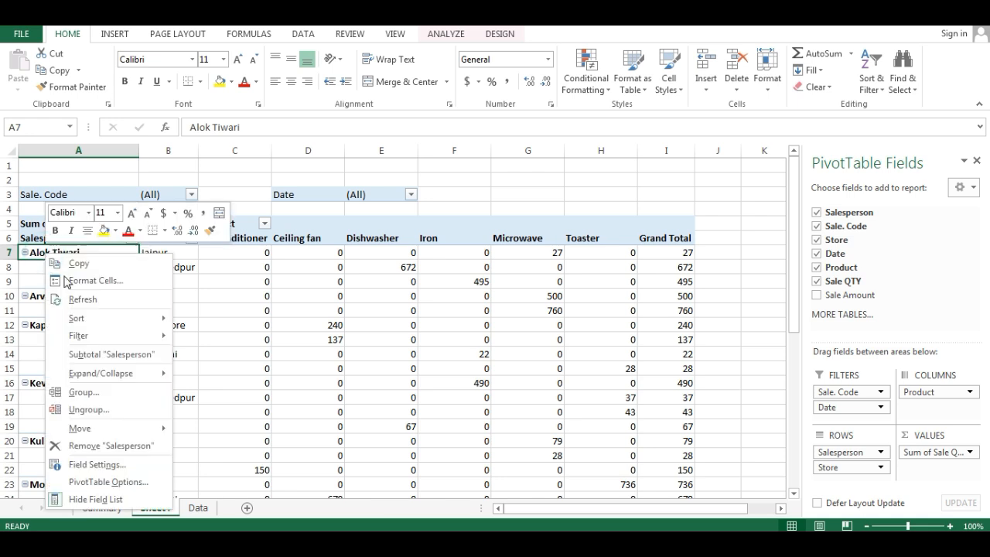
click(109, 482)
drag(124, 196, 758, 132)
click(812, 183)
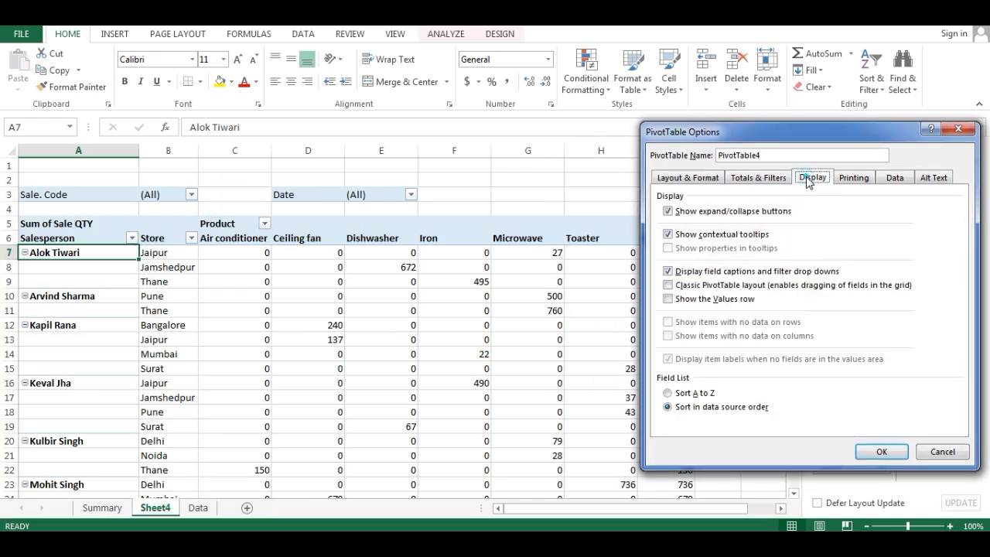
click(669, 211)
click(880, 453)
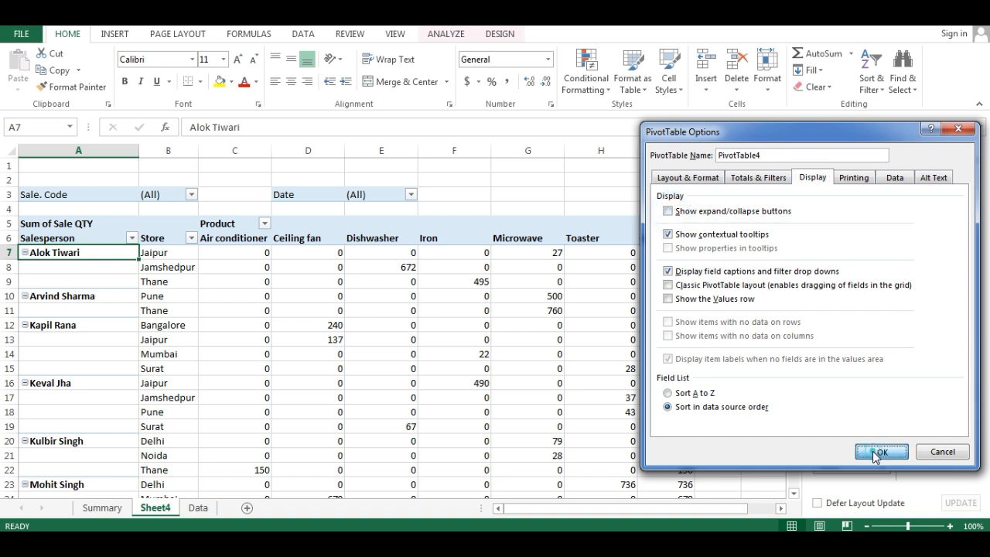
- Try to turn the expand/collapse buttons back on in the PivotTable's display options
right_click(58, 252)
click(131, 475)
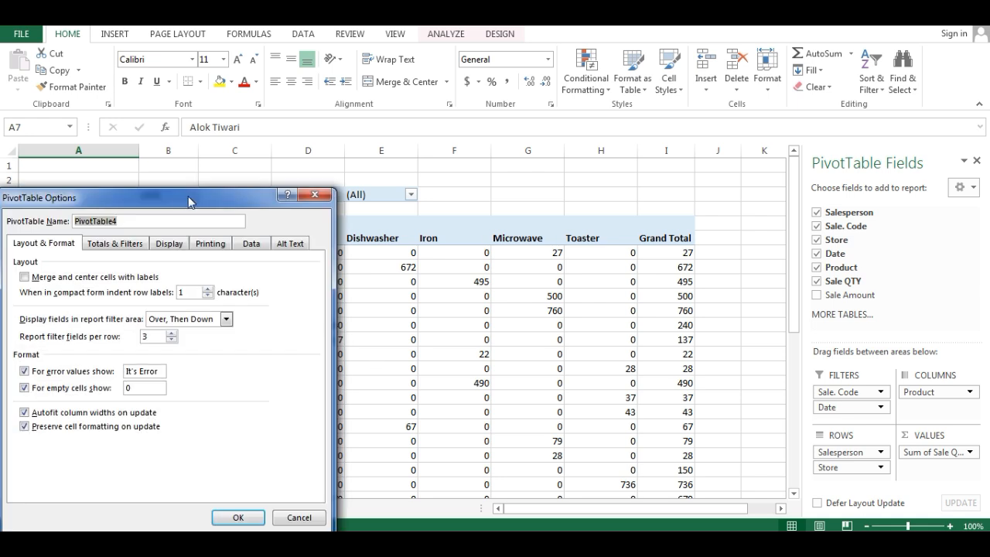
drag(189, 202, 734, 128)
click(715, 170)
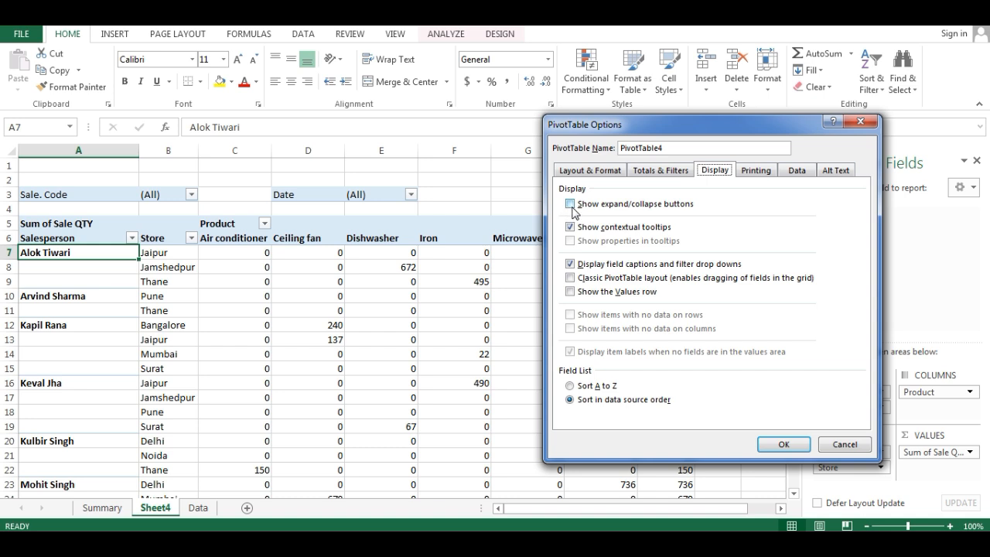
click(572, 208)
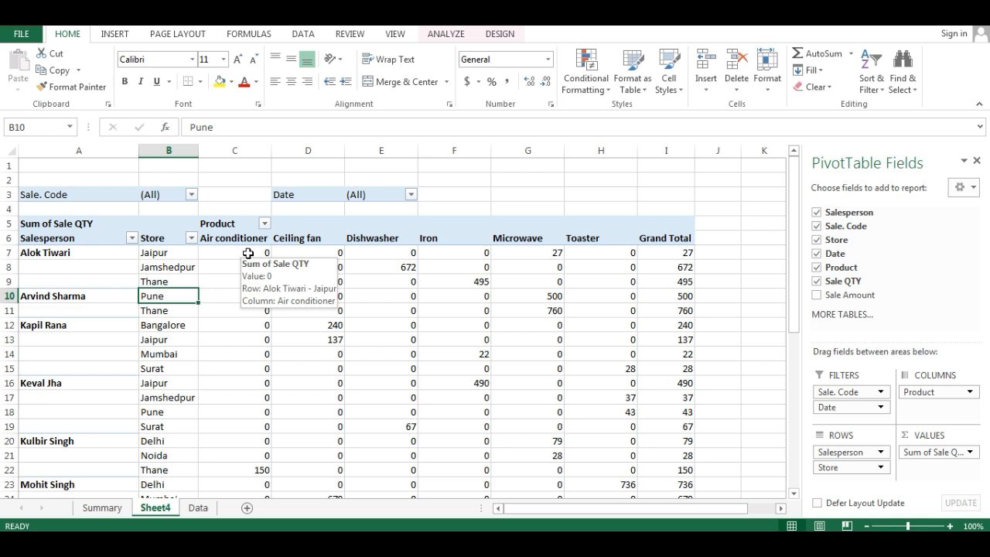
- Turn off contextual tooltips in the PivotTable's display options, apply the change and check it on a value cell
click(248, 253)
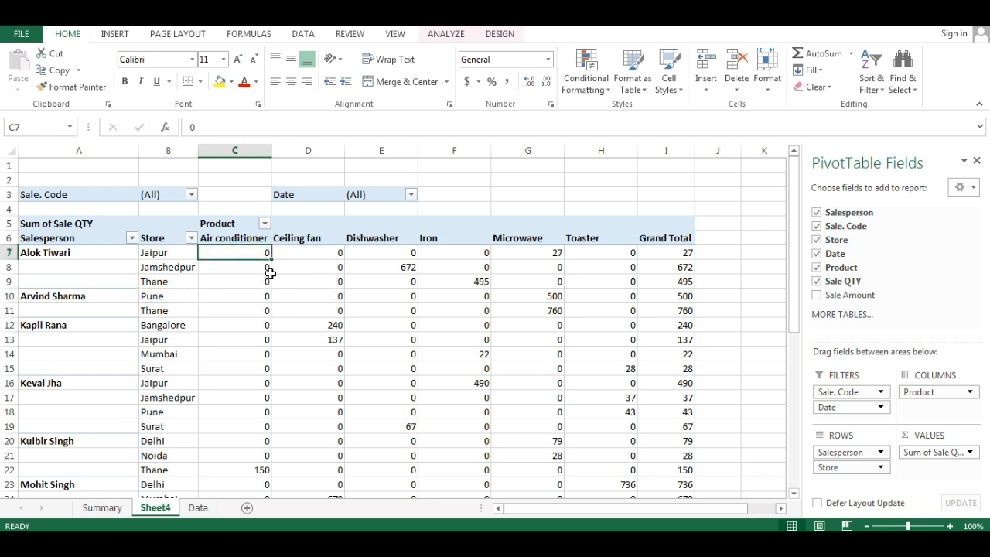
right_click(236, 252)
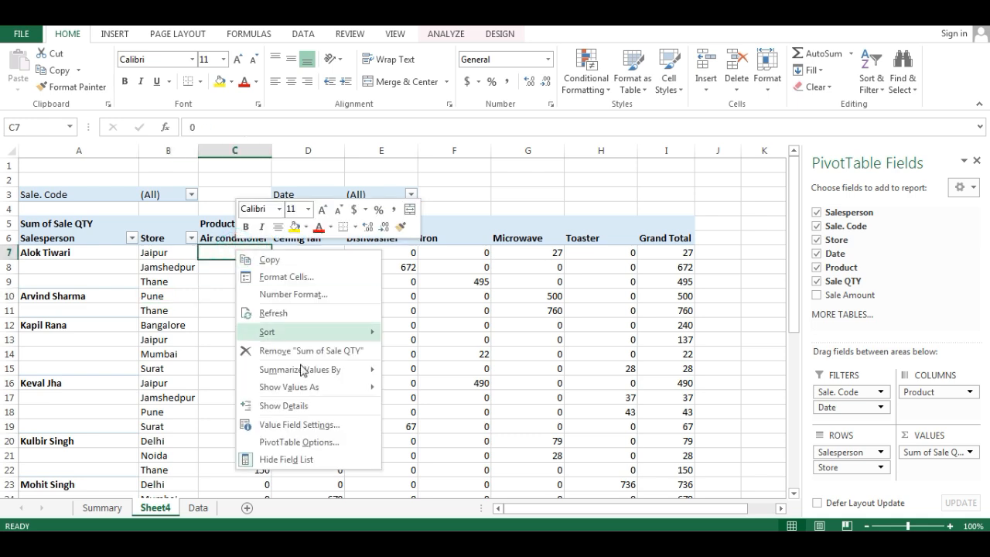
click(309, 442)
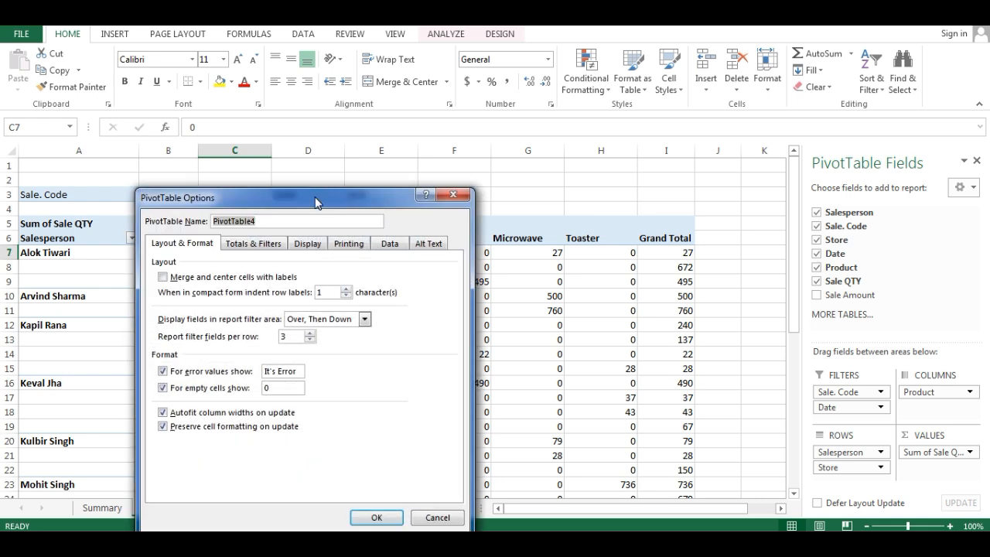
click(311, 244)
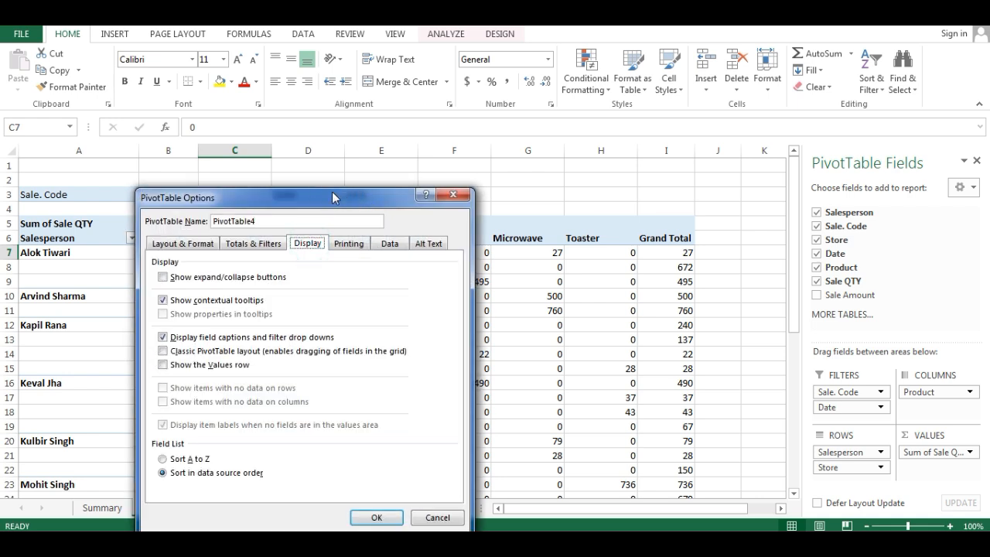
click(206, 301)
click(371, 519)
click(283, 253)
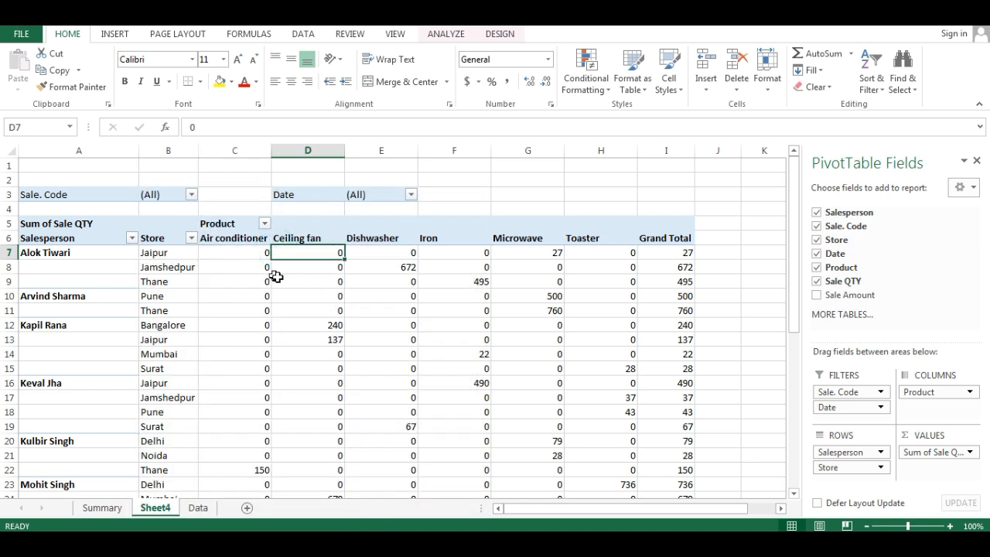
- Turn off the display of field captions and filter drop-downs in the PivotTable options and apply the change
click(166, 255)
right_click(158, 253)
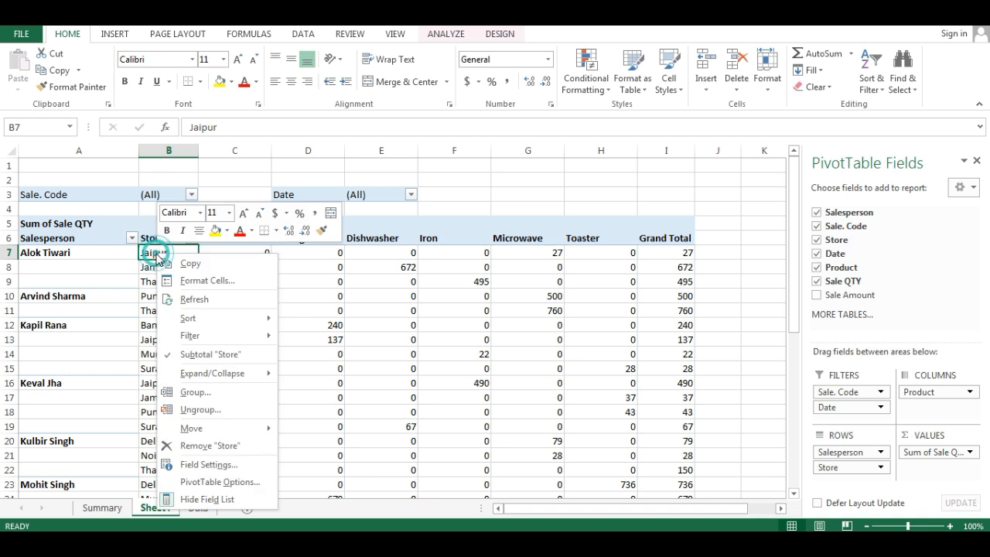
click(245, 482)
drag(293, 133, 868, 124)
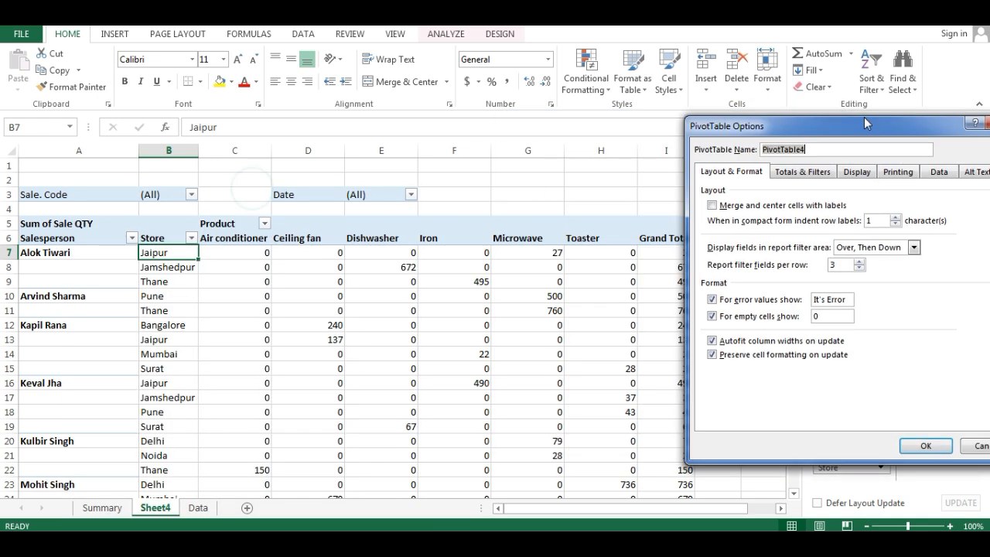
click(851, 174)
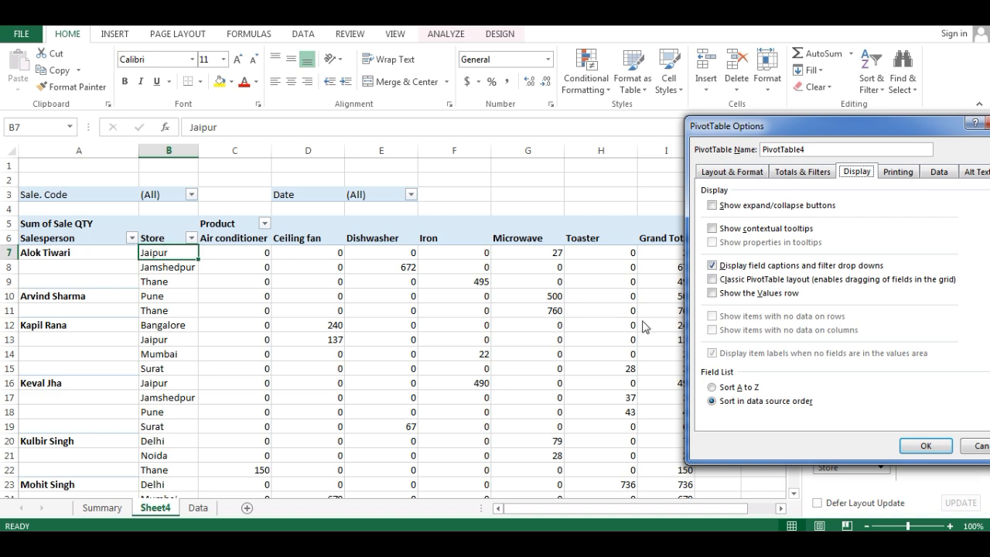
click(712, 266)
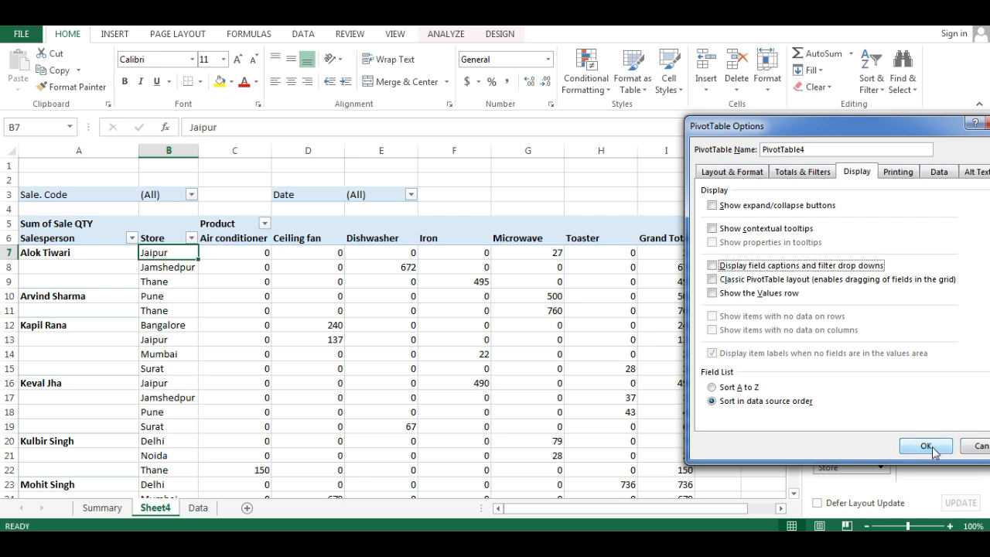
click(925, 446)
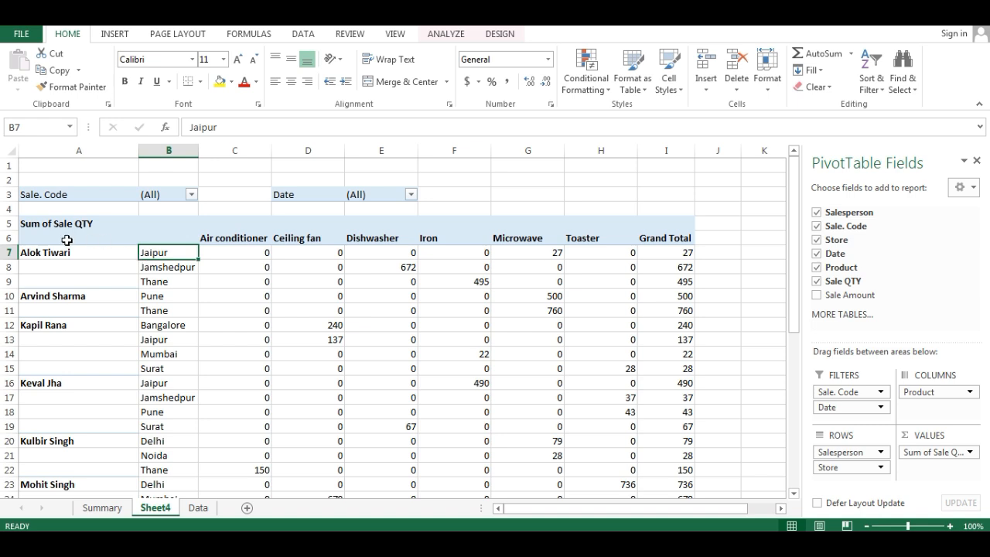
- Turn the display of field captions and filter drop-downs back on in the PivotTable options
right_click(166, 253)
click(228, 482)
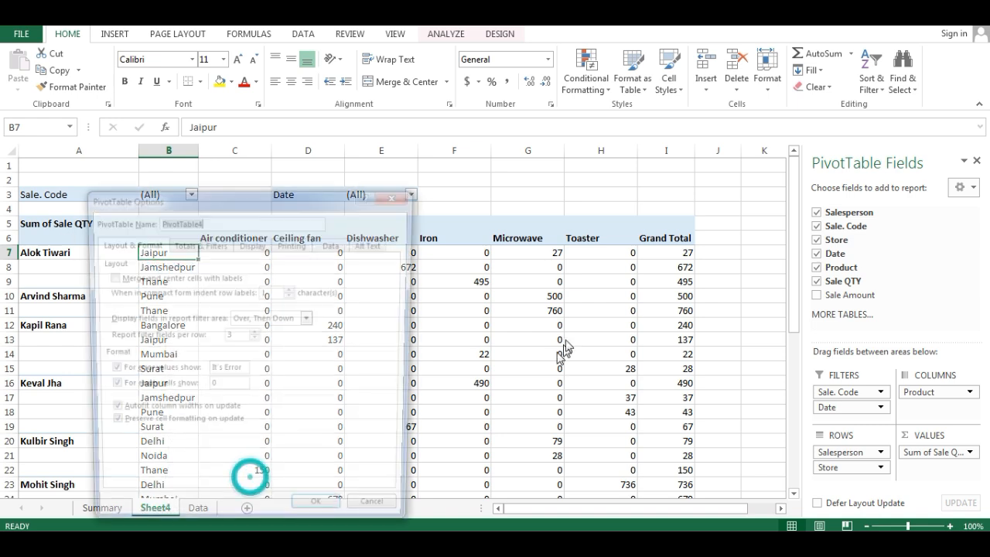
click(805, 232)
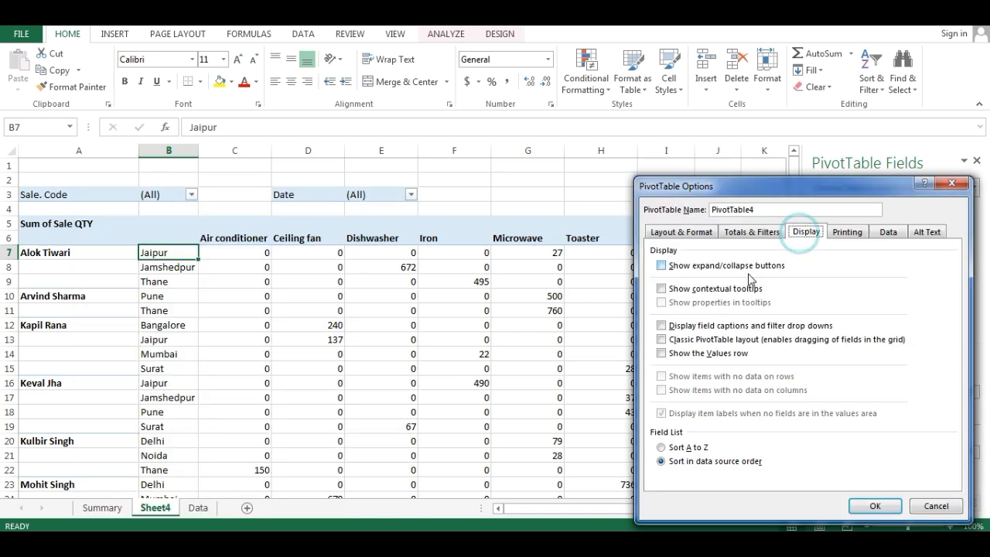
click(670, 326)
click(875, 507)
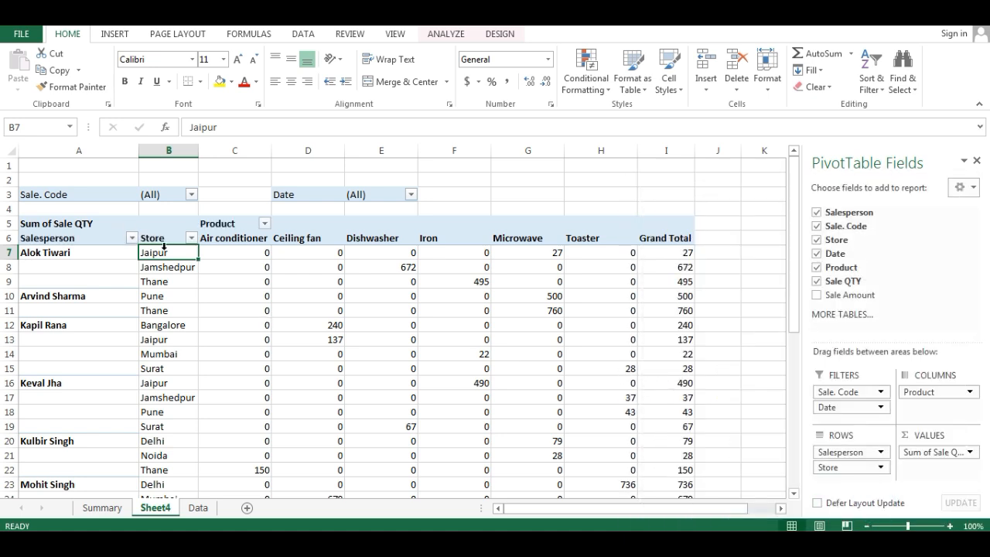
- Review the display settings in the sale quantity PivotTable's options and close them without changes
click(153, 239)
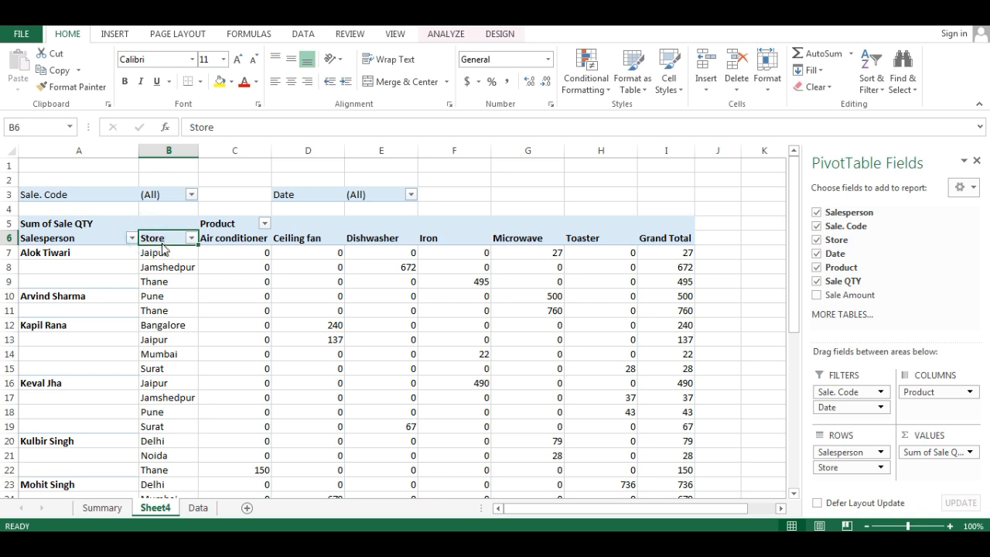
right_click(163, 246)
click(236, 469)
drag(316, 200, 749, 174)
click(672, 222)
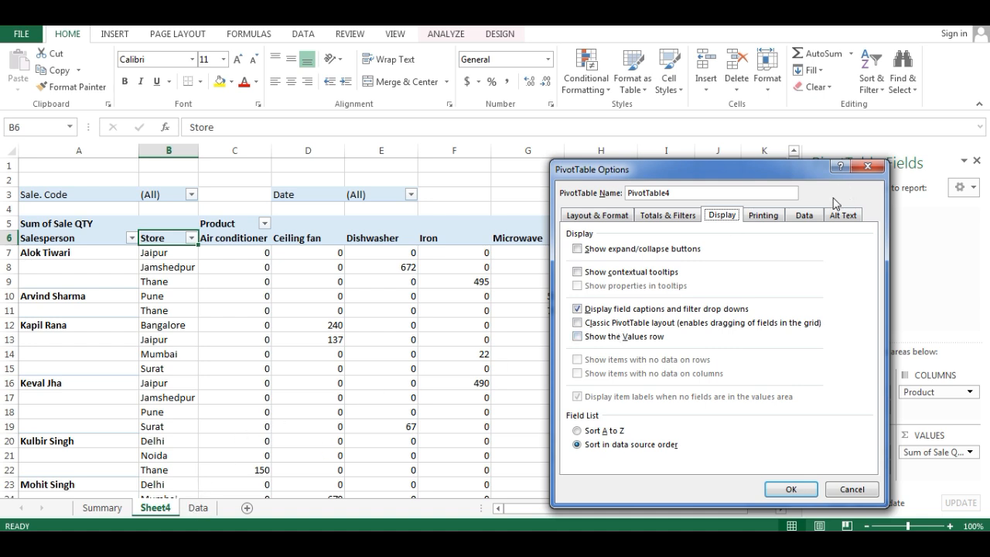
click(868, 166)
- Insert a new PivotTable on a new worksheet from the sales table on the Data sheet
click(198, 507)
click(220, 283)
key(alt)
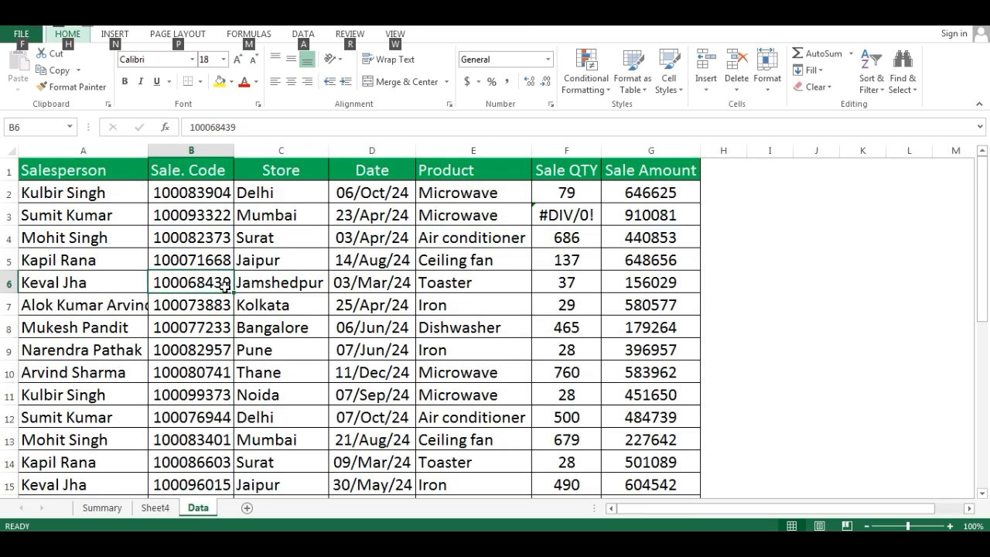
key(n)
key(v)
key(Return)
- Lay out the new PivotTable with Salesperson as rows, Product as columns and Sale Amount as values
drag(851, 214, 860, 472)
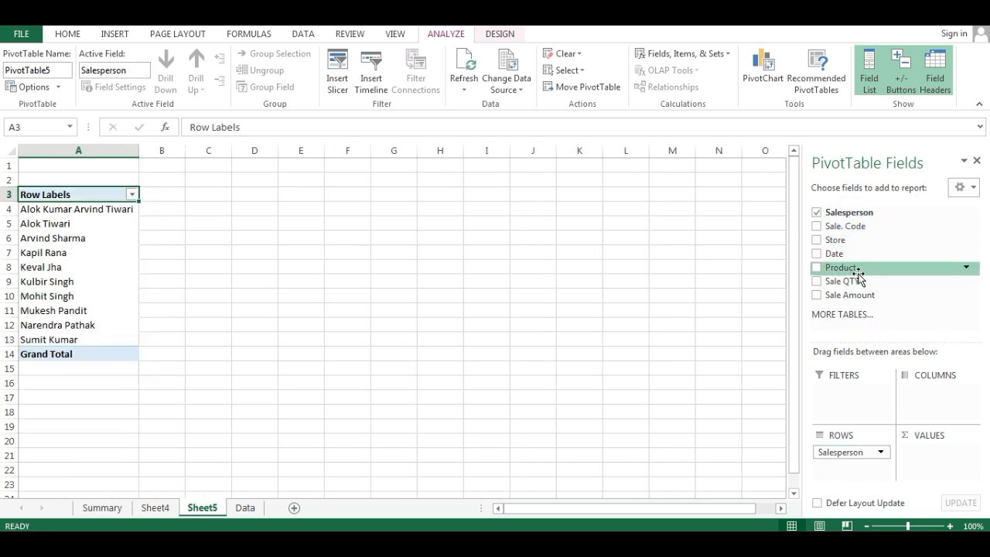
drag(883, 272, 943, 404)
drag(840, 295, 934, 449)
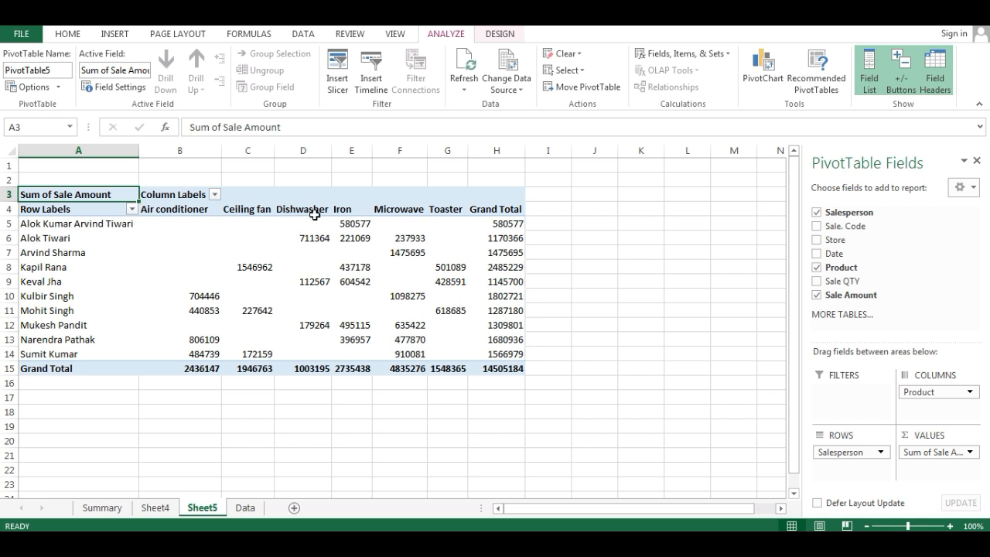
- Turn on the Classic PivotTable layout in the new PivotTable's display options and apply it
click(78, 209)
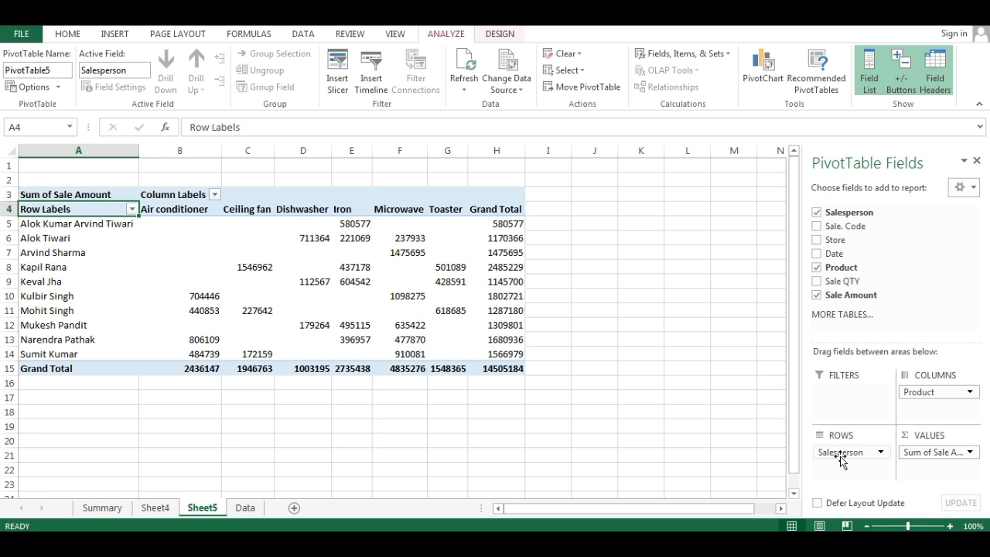
right_click(90, 210)
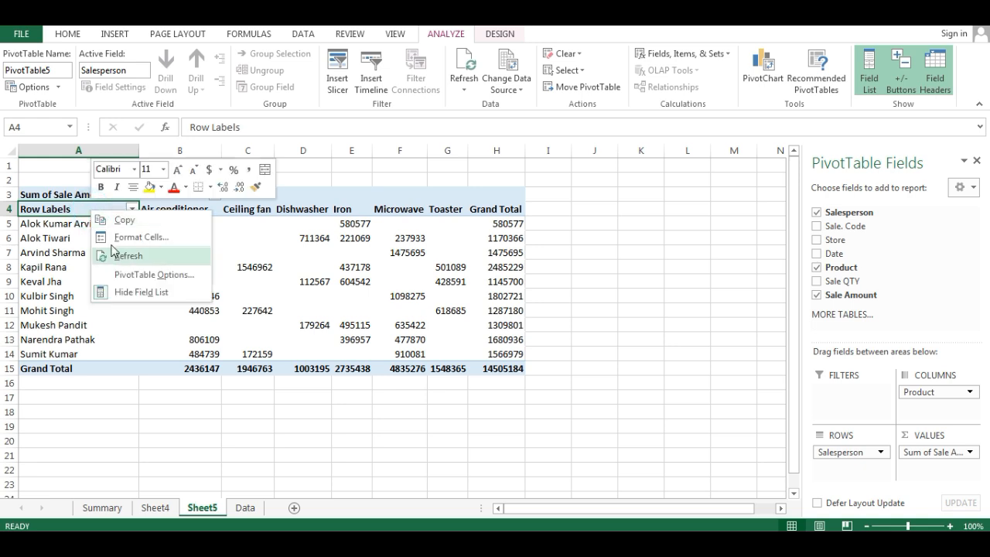
click(150, 275)
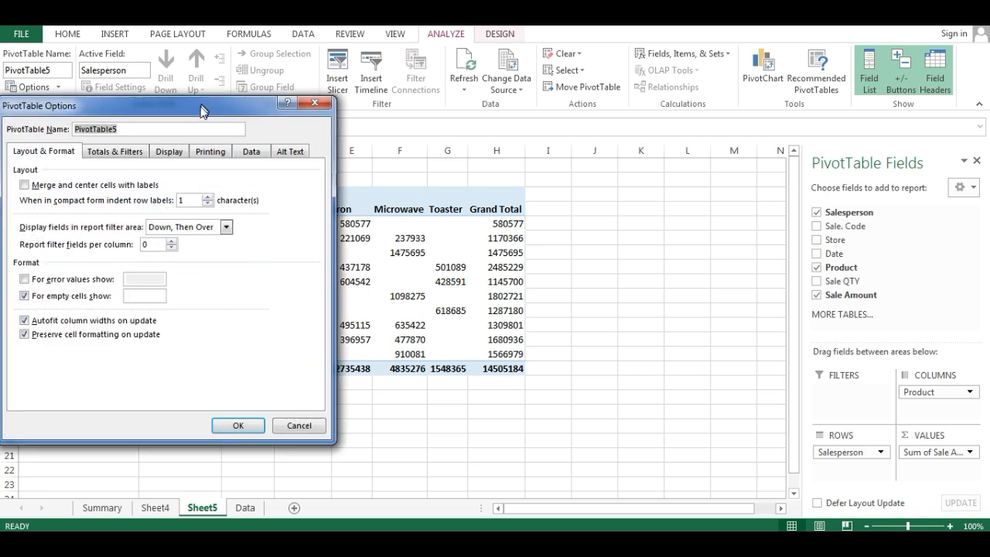
click(707, 150)
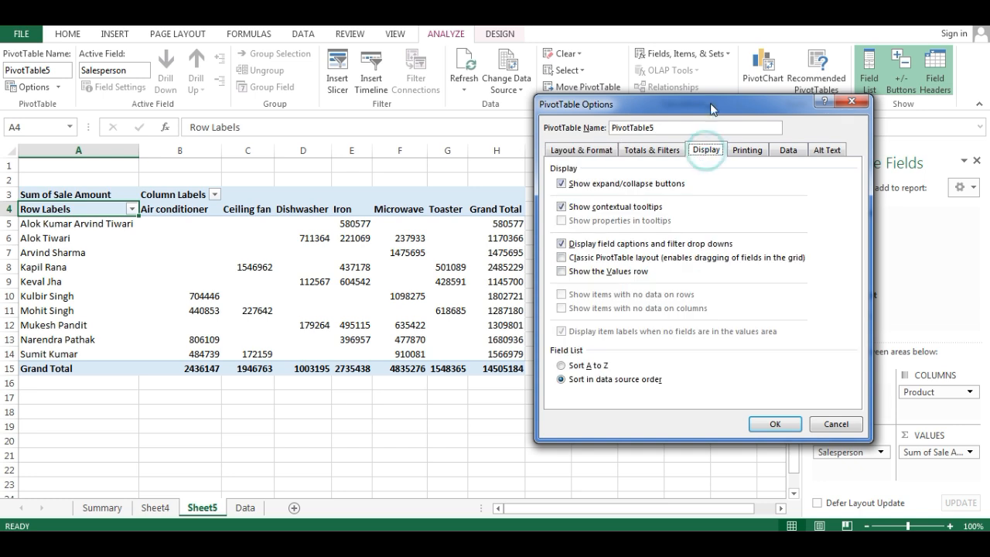
drag(715, 104, 843, 116)
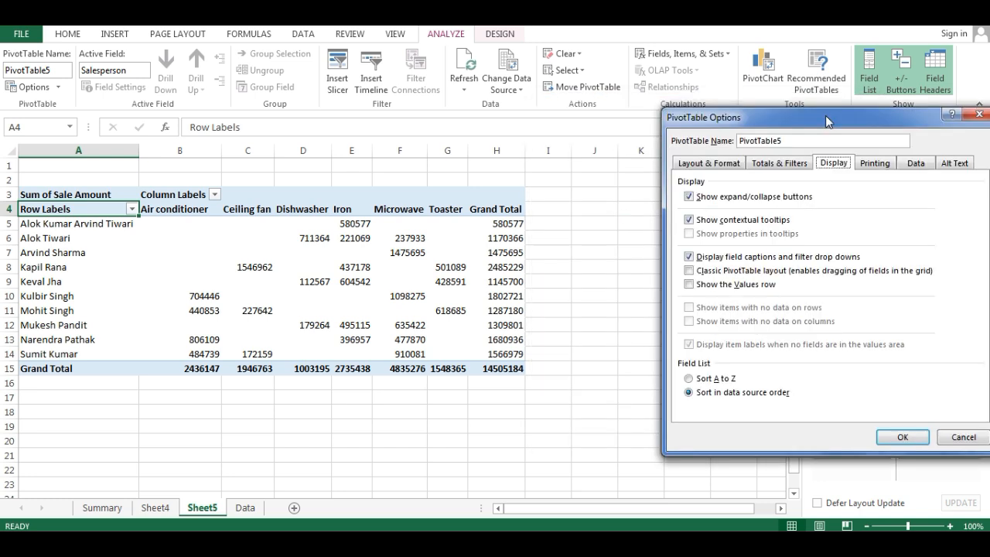
click(689, 271)
click(903, 437)
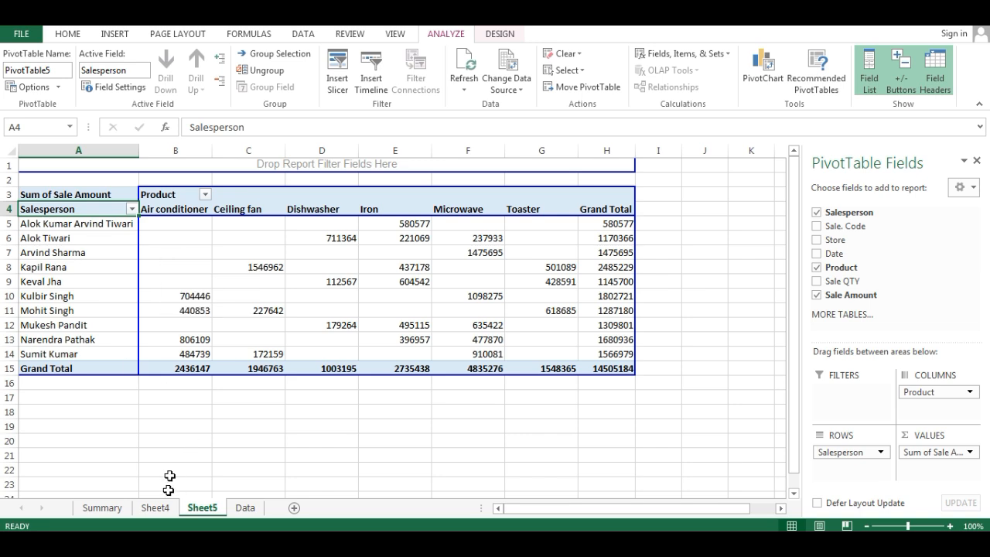
- Review the display and printing settings in the PivotTable options and close them without changes
right_click(56, 201)
click(124, 438)
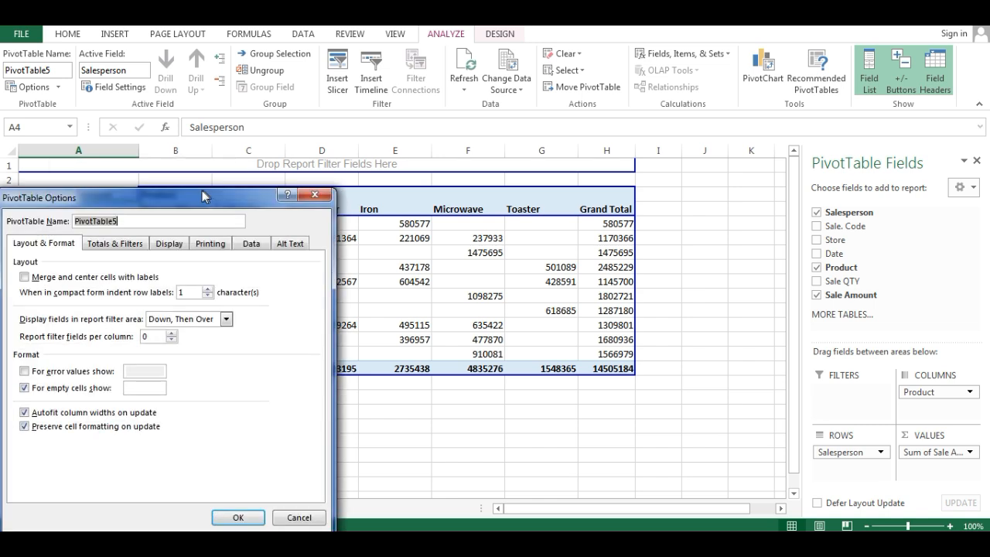
click(626, 186)
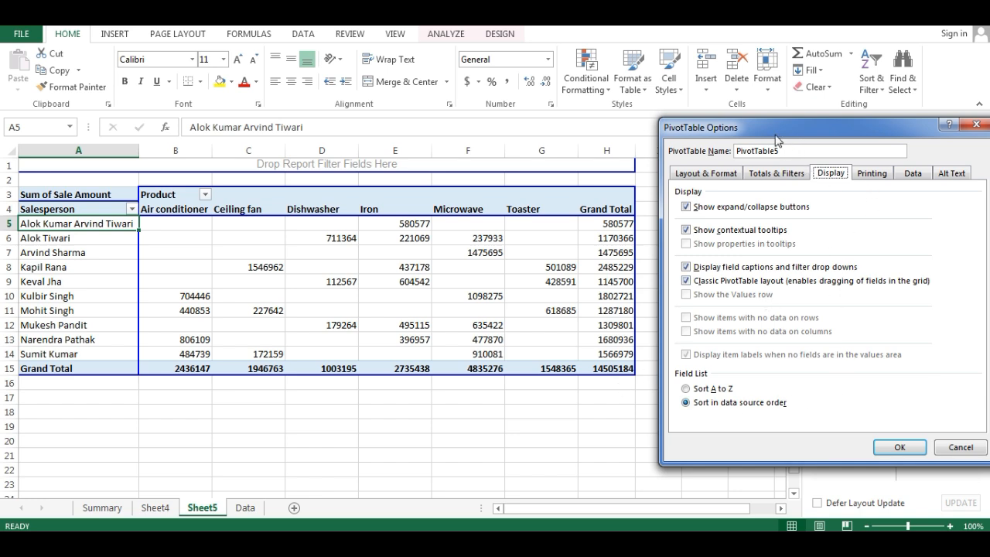
drag(774, 128, 736, 123)
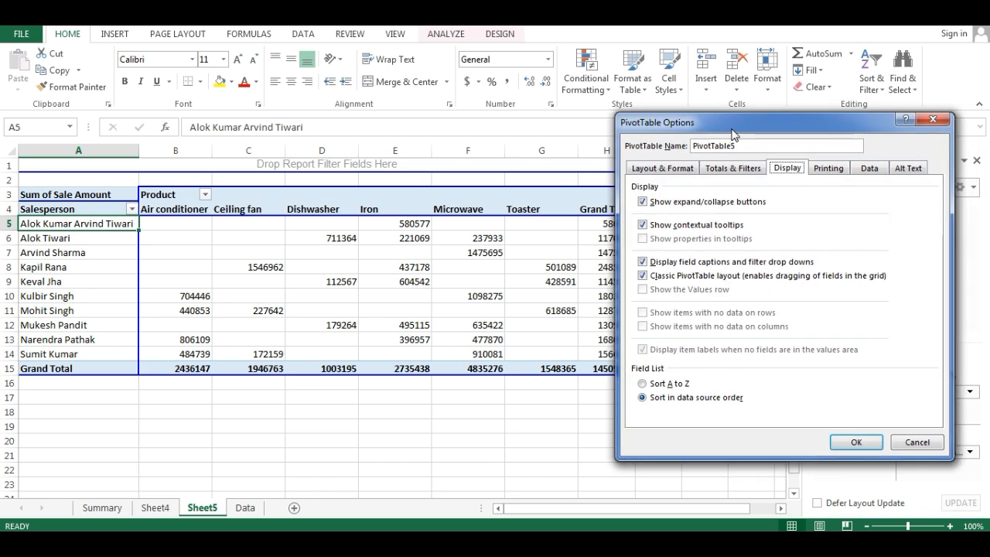
click(829, 170)
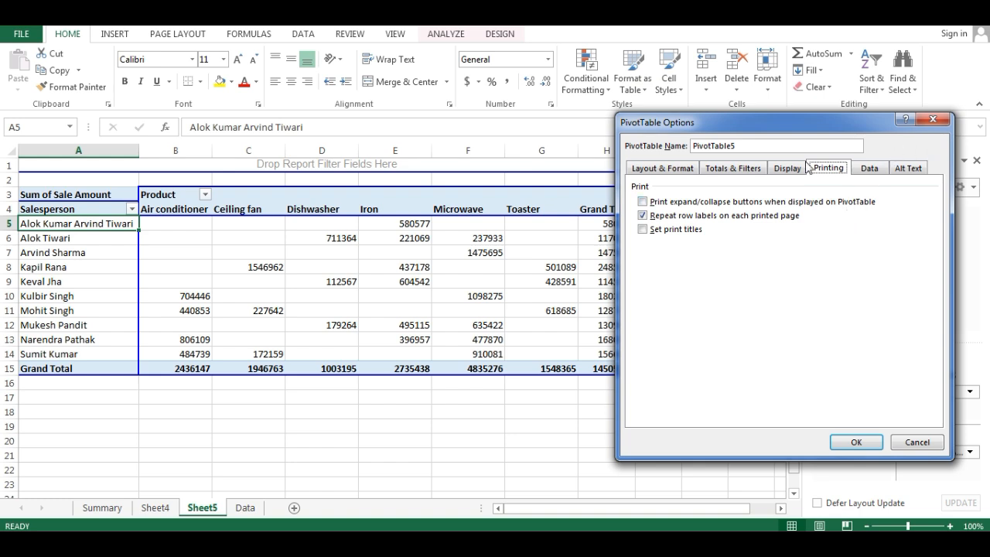
click(934, 119)
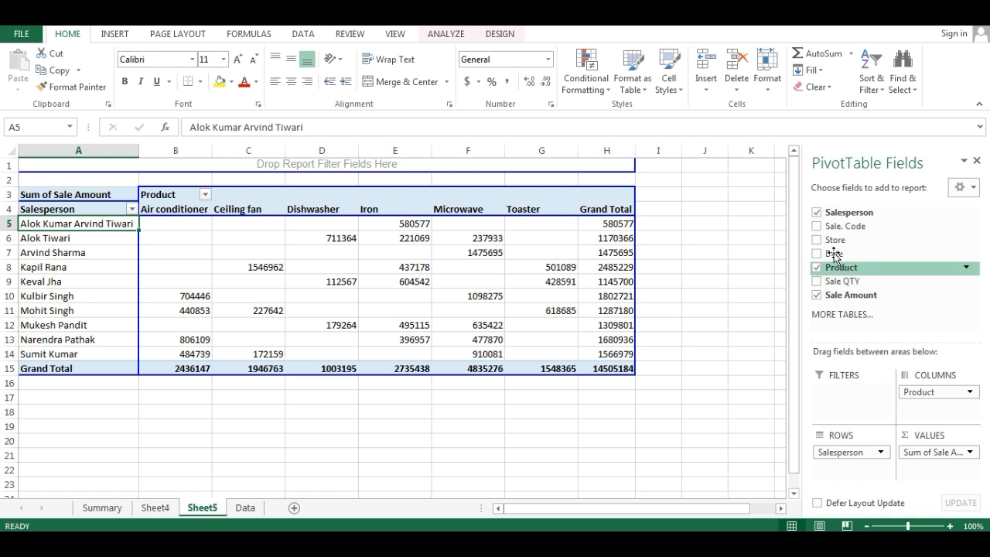
- Add Store beneath Salesperson in the PivotTable rows and turn off the Salesperson subtotals
drag(841, 246, 843, 468)
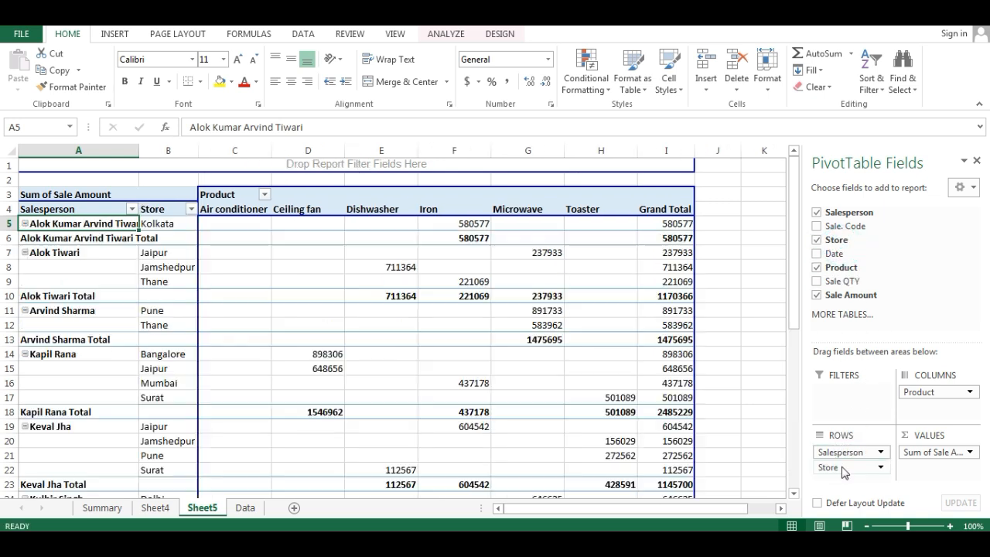
click(61, 238)
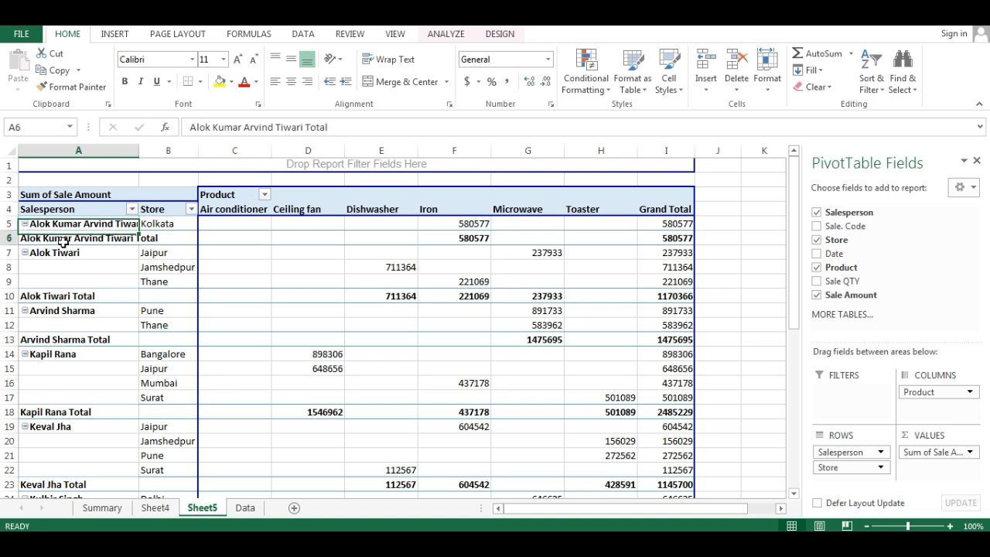
right_click(65, 242)
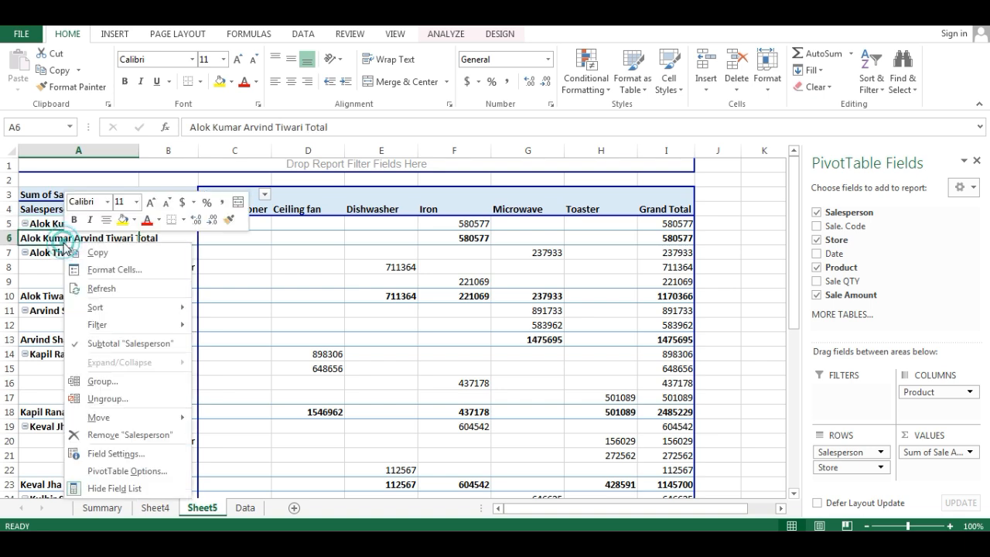
click(139, 344)
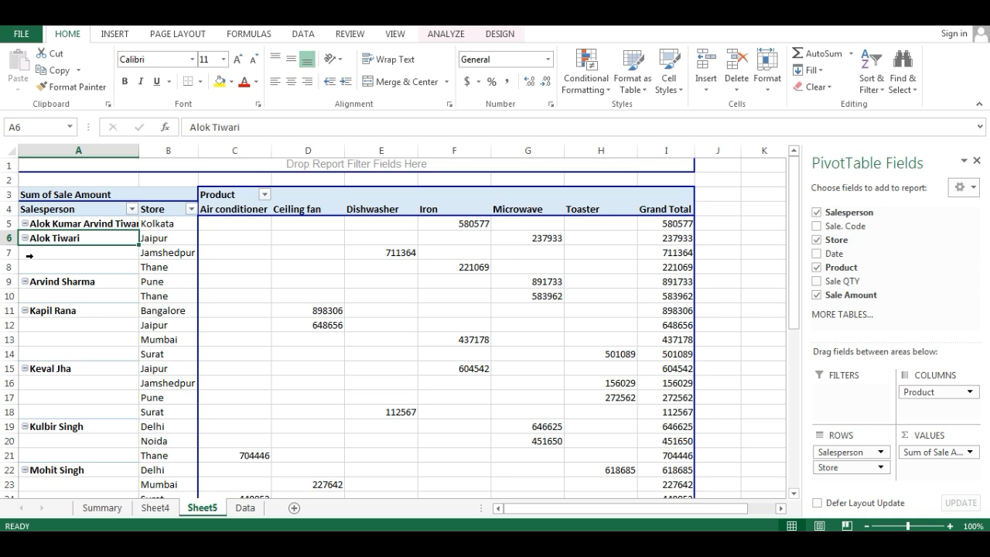
- Enable printing of the expand/collapse buttons in the PivotTable options, checking the print preview before and after the change
key(ctrl+p)
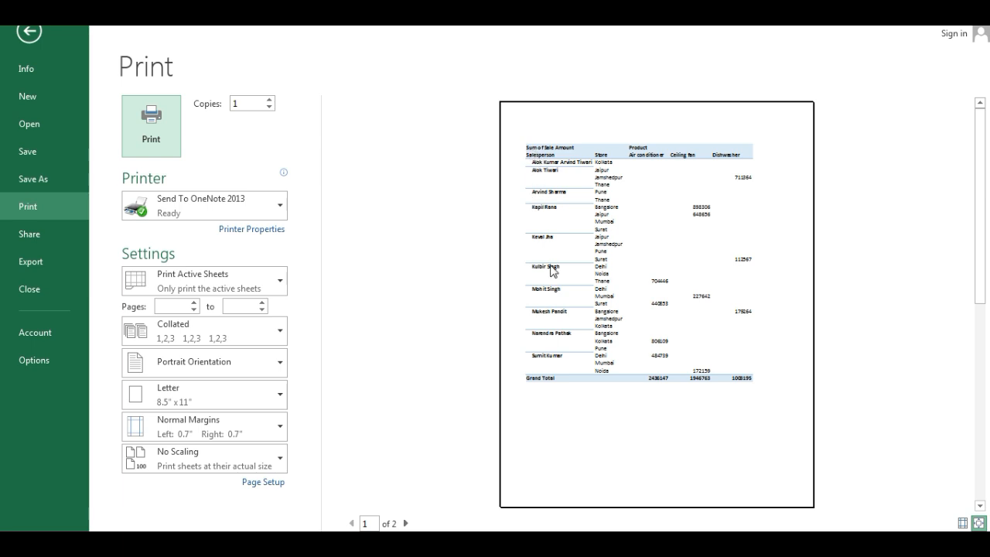
key(Escape)
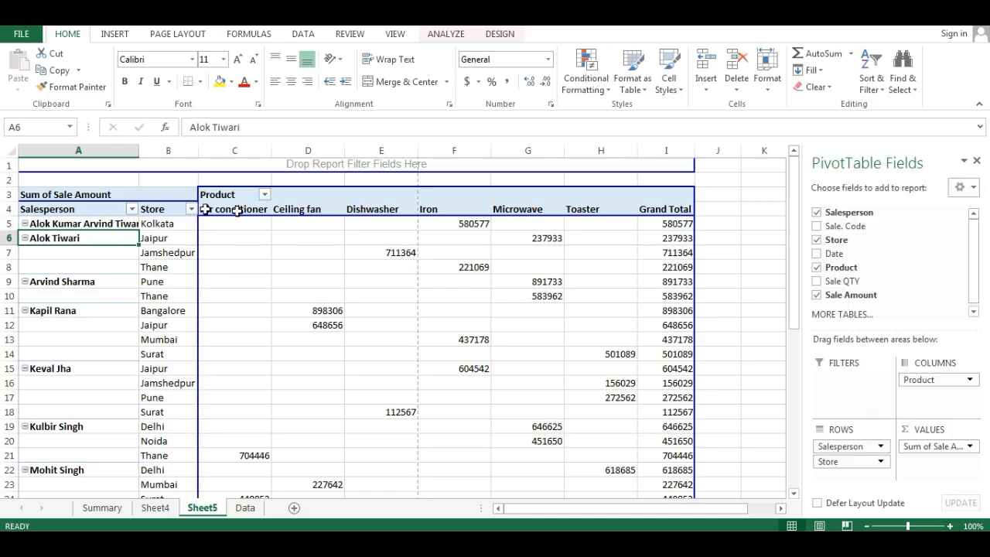
click(78, 210)
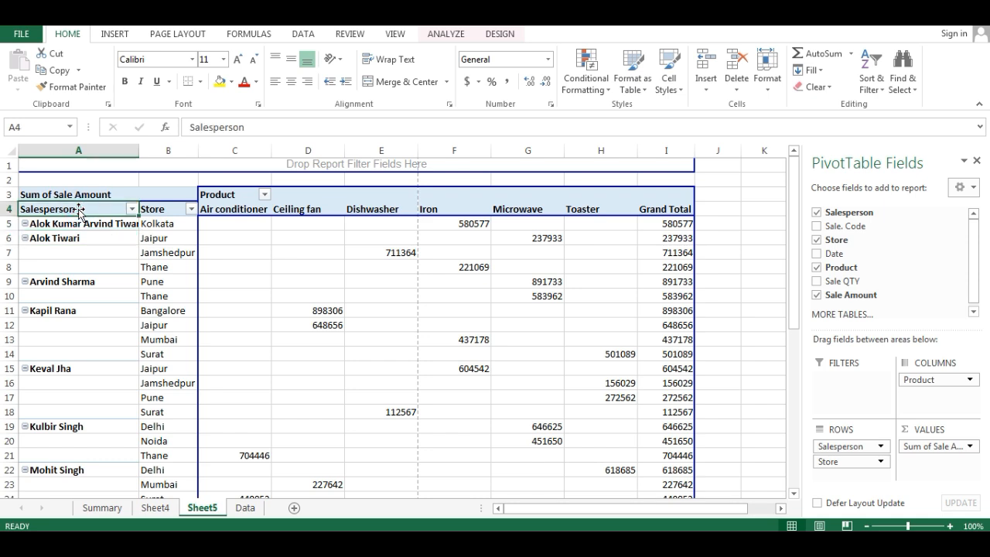
right_click(78, 210)
click(147, 438)
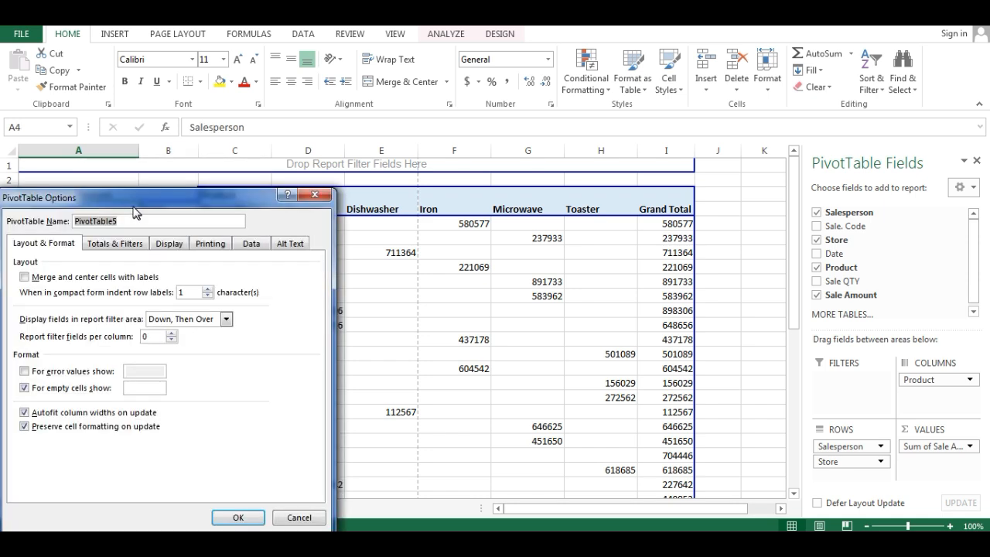
drag(128, 203, 705, 158)
click(787, 199)
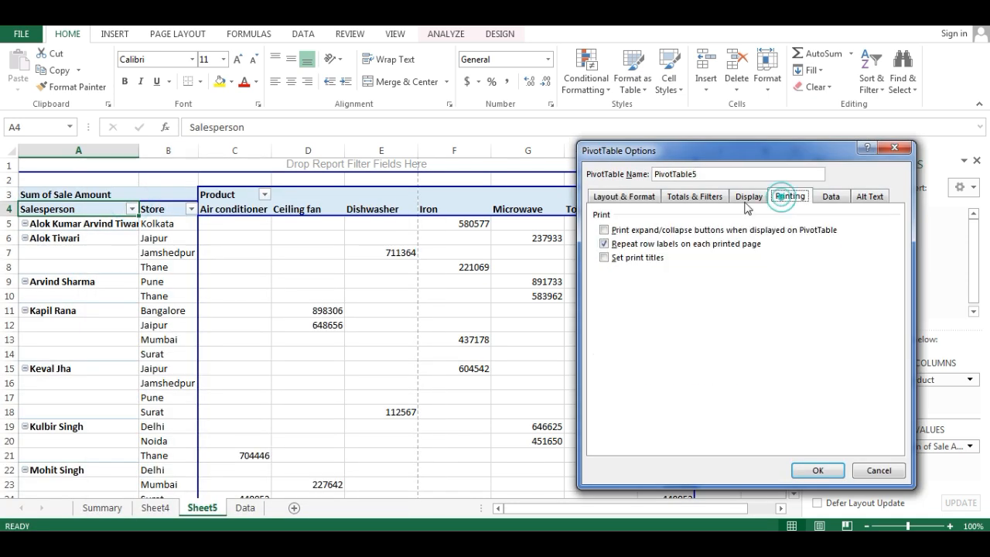
click(604, 229)
click(815, 470)
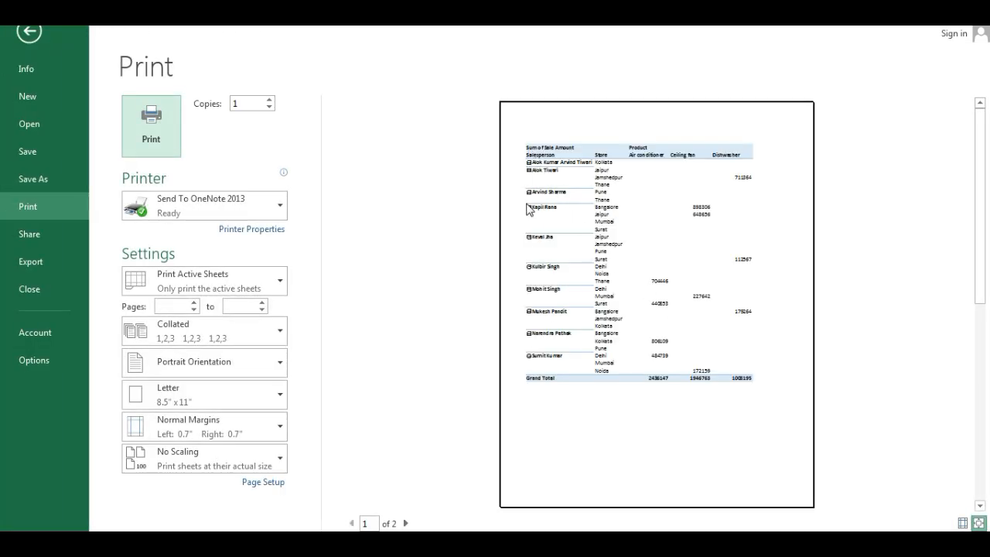
key(Escape)
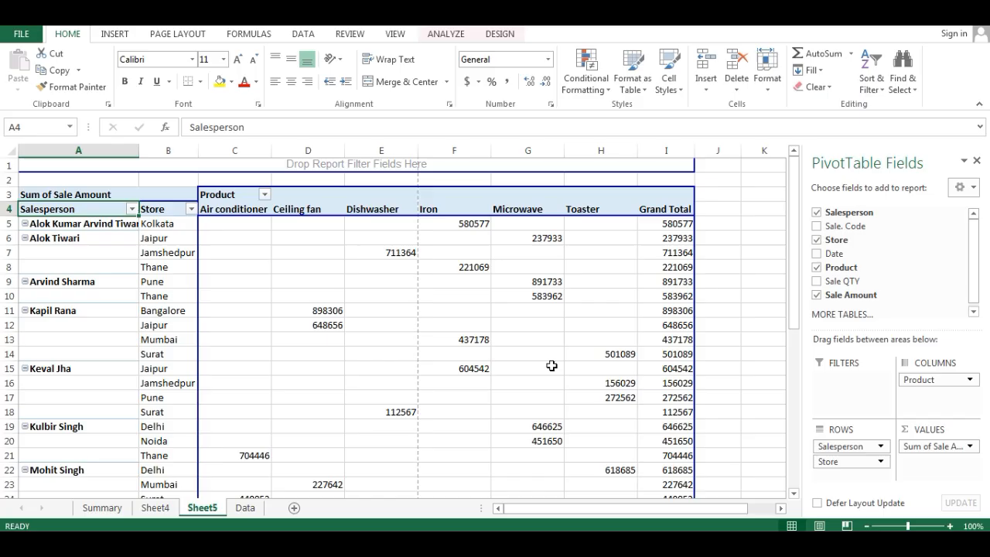
- Try to turn on repeating row labels and print titles in the PivotTable's printing options
right_click(99, 210)
click(163, 442)
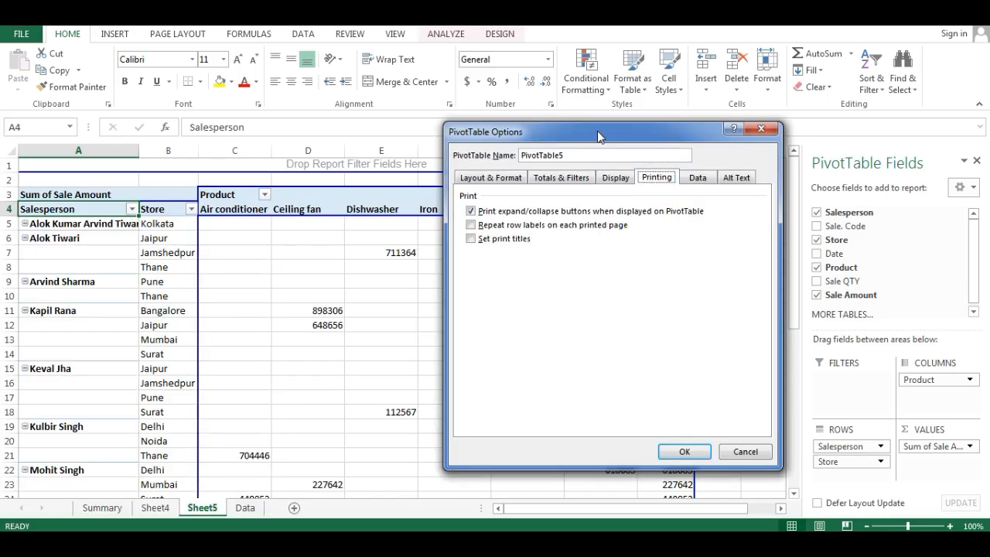
drag(597, 131, 783, 128)
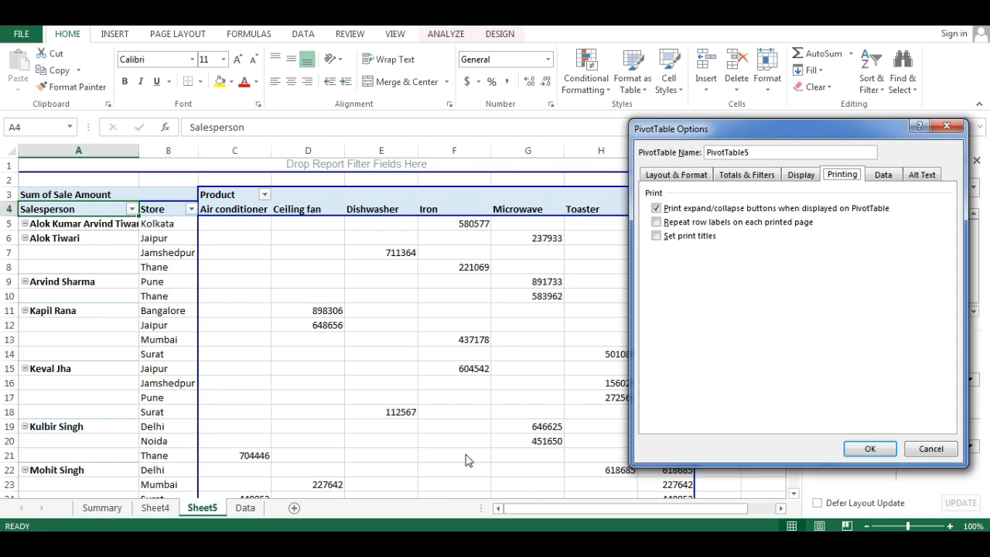
click(660, 224)
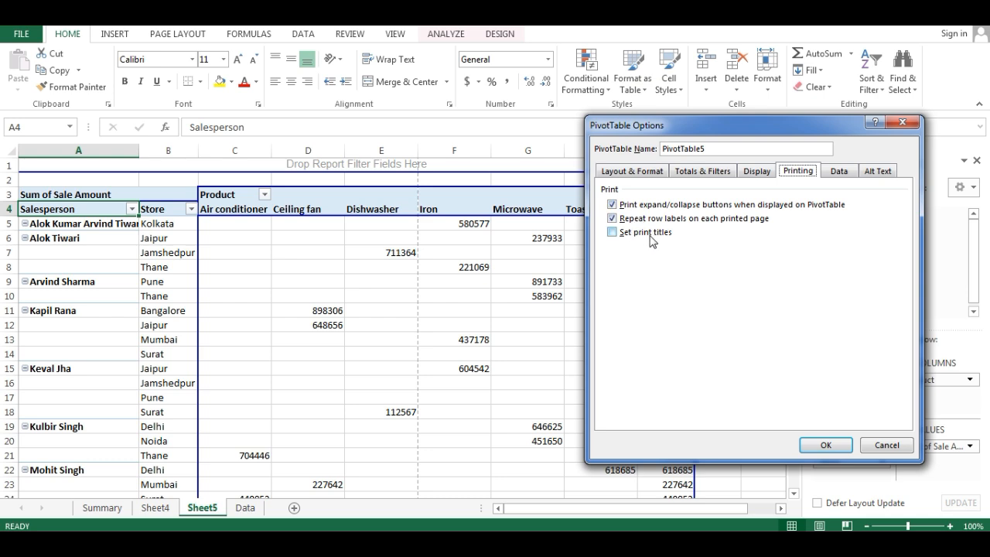
click(614, 233)
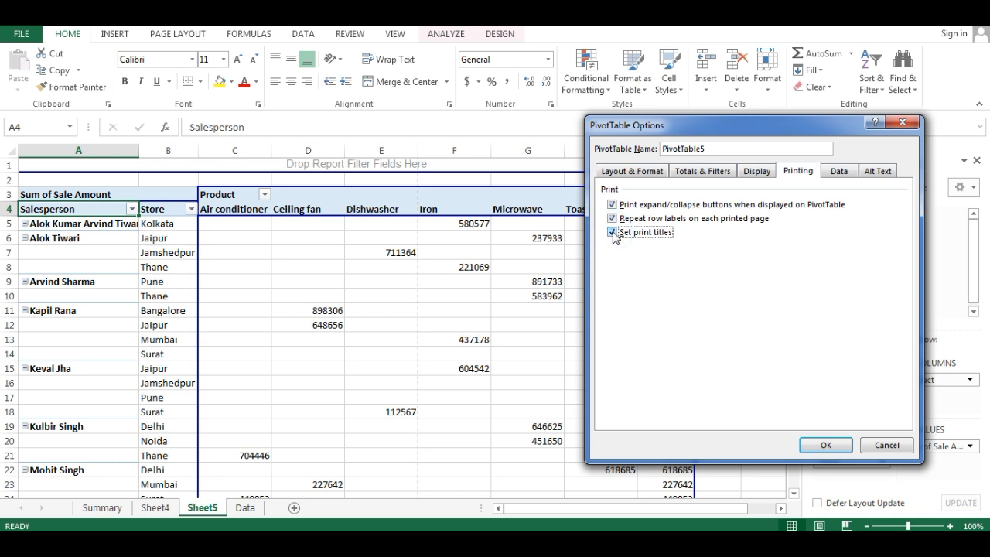
click(786, 173)
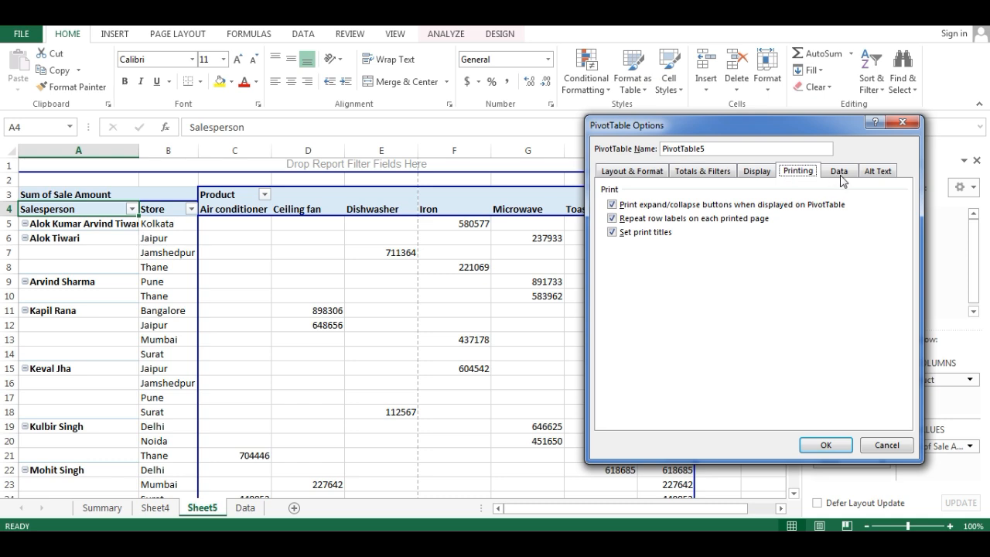
- Review the PivotTable's data options and close the options without applying any changes
click(839, 175)
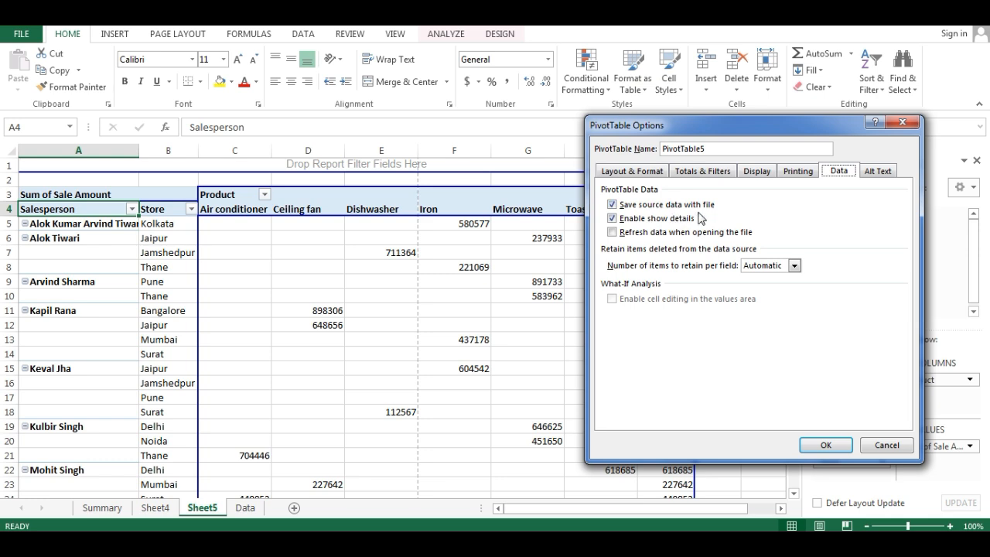
mouse_move(688, 127)
mouse_down()
mouse_move(775, 128)
mouse_move(673, 130)
mouse_move(694, 127)
mouse_up()
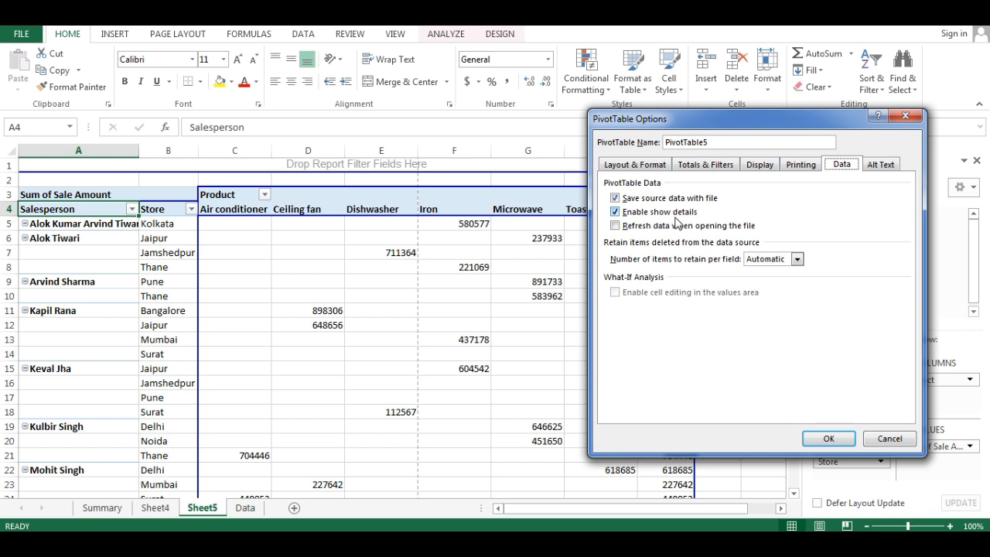
click(905, 115)
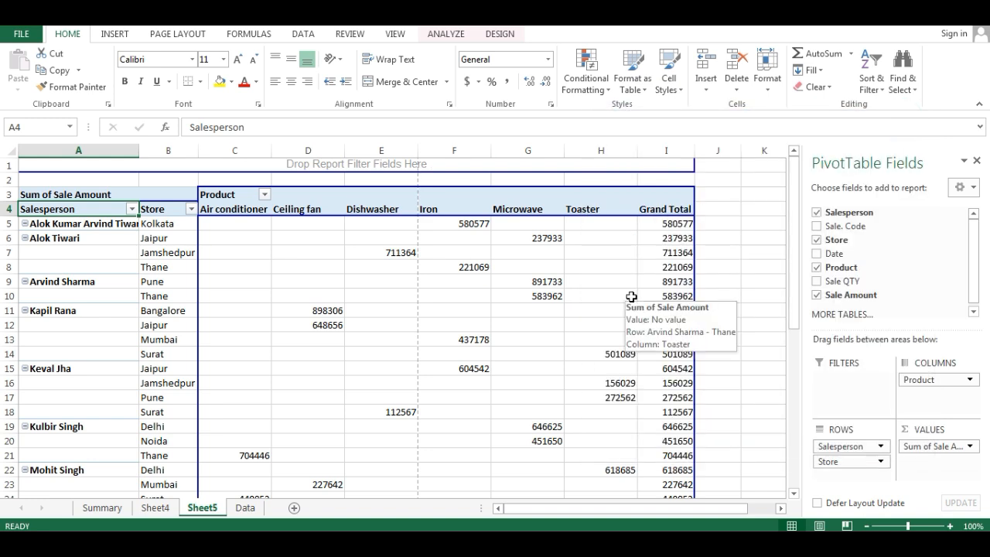
- Show the source records behind the Kolkata grand total on a new sheet and delete that sheet
mouse_move(677, 224)
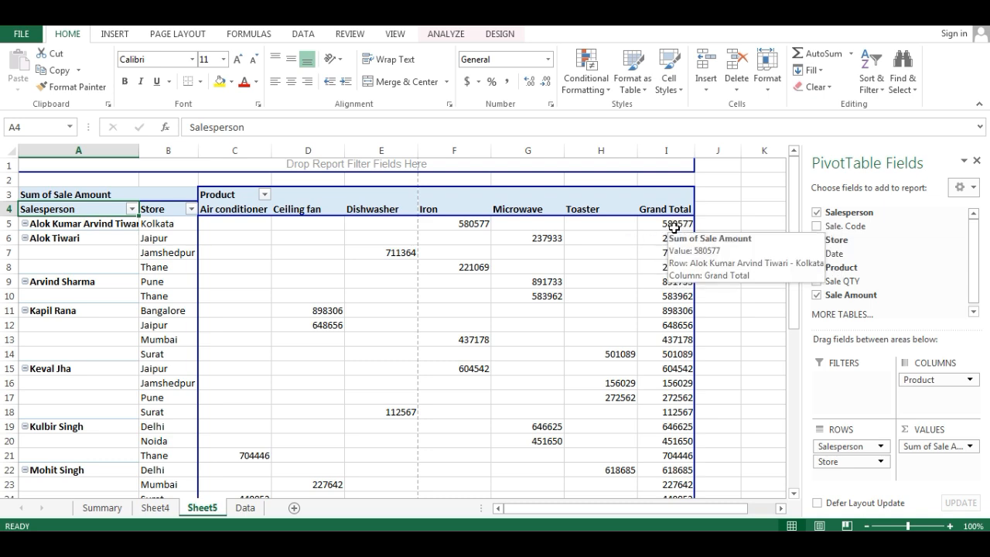
double_click(675, 225)
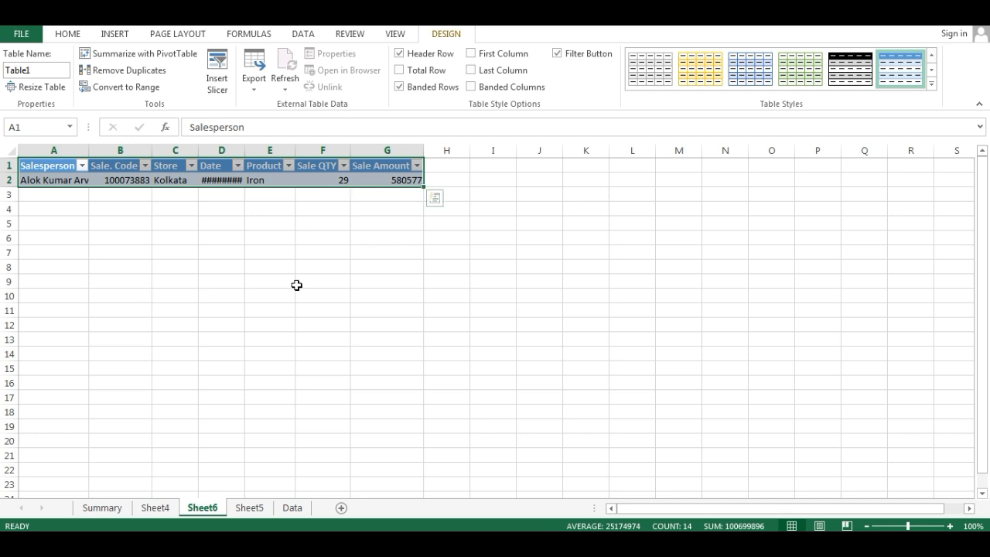
right_click(202, 507)
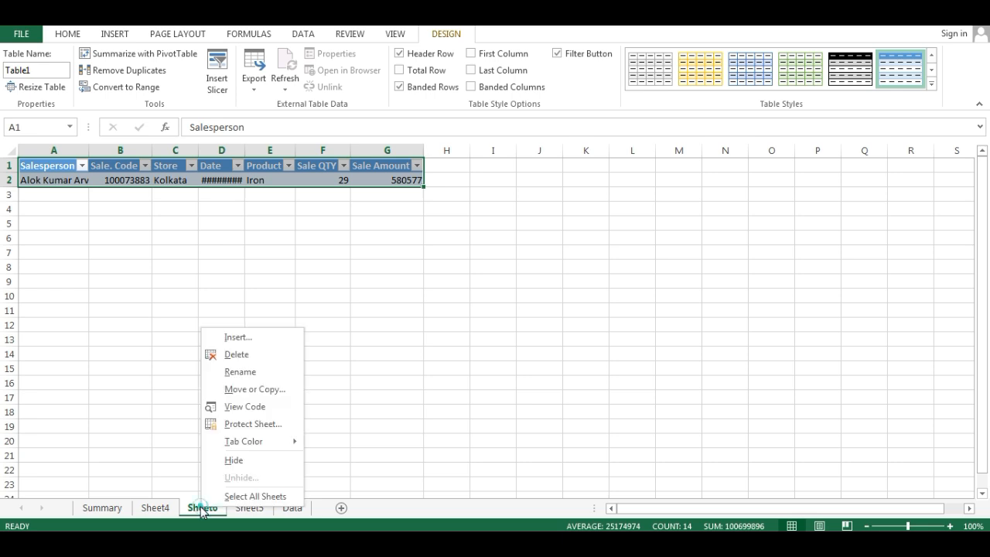
click(236, 358)
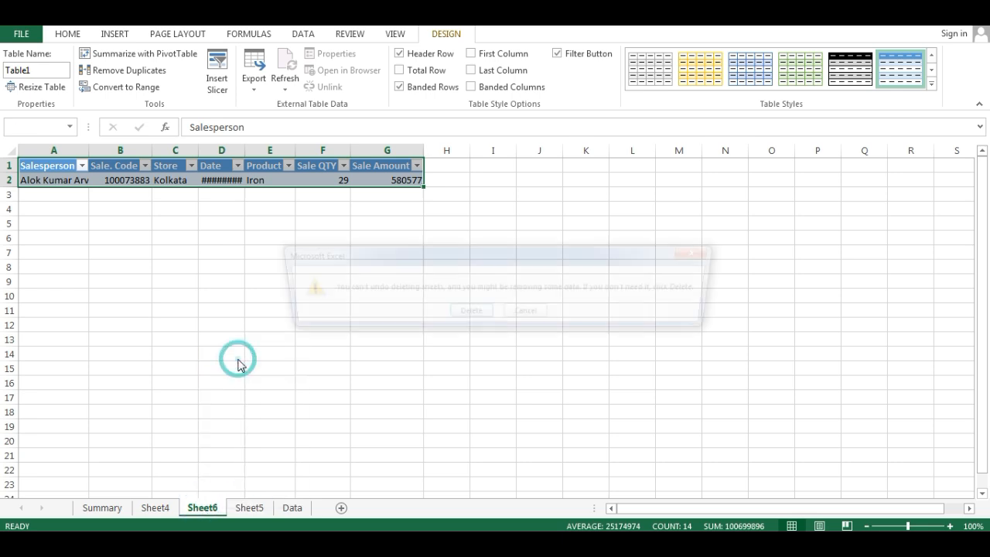
click(454, 317)
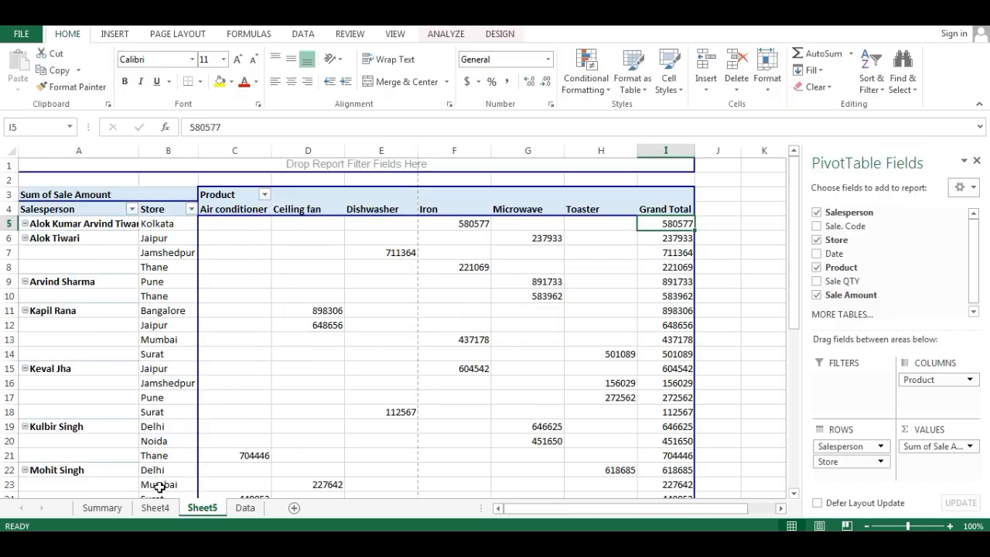
- Disable showing details in the PivotTable's data options and apply the change
right_click(641, 224)
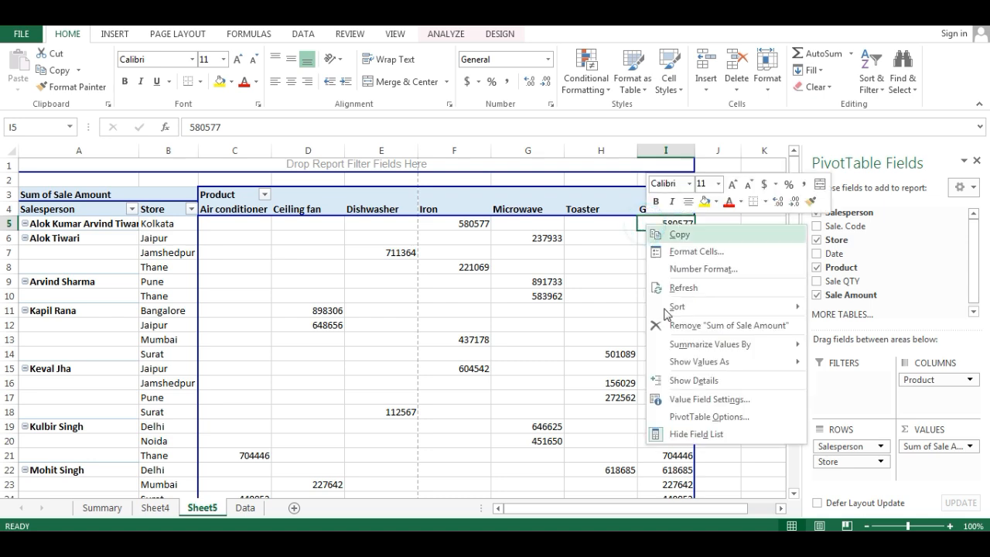
click(698, 417)
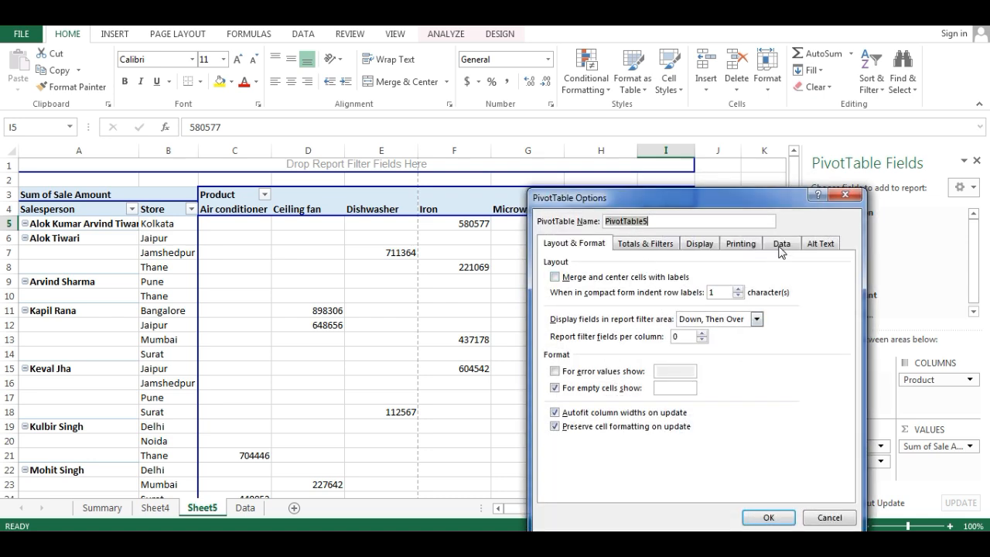
click(780, 244)
click(603, 292)
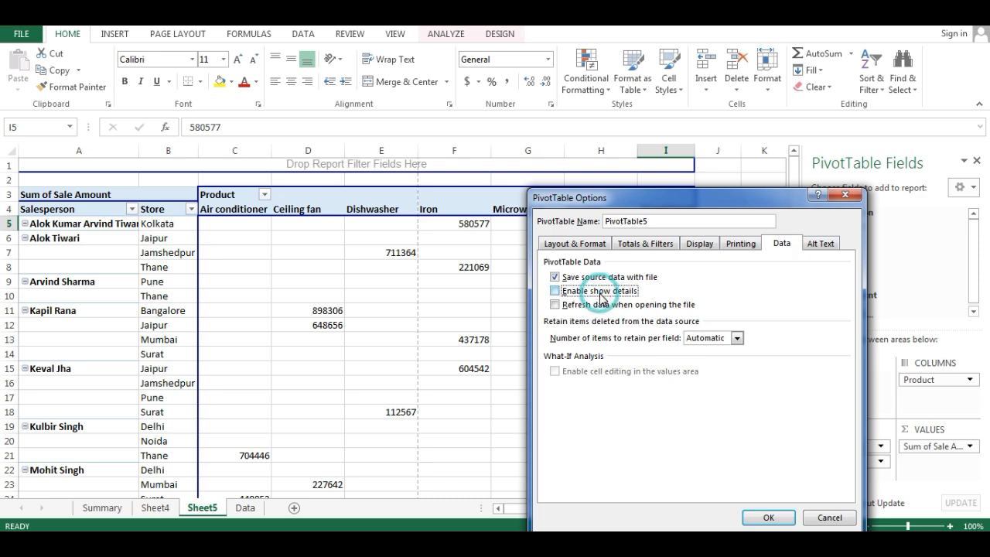
click(768, 517)
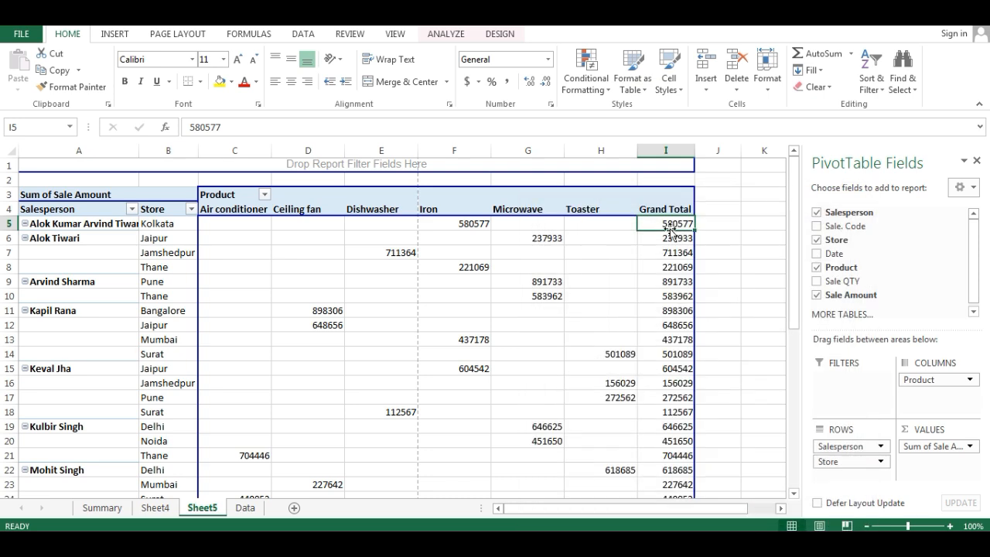
- Try to show the source records behind the Kolkata grand total with show details disabled
double_click(668, 224)
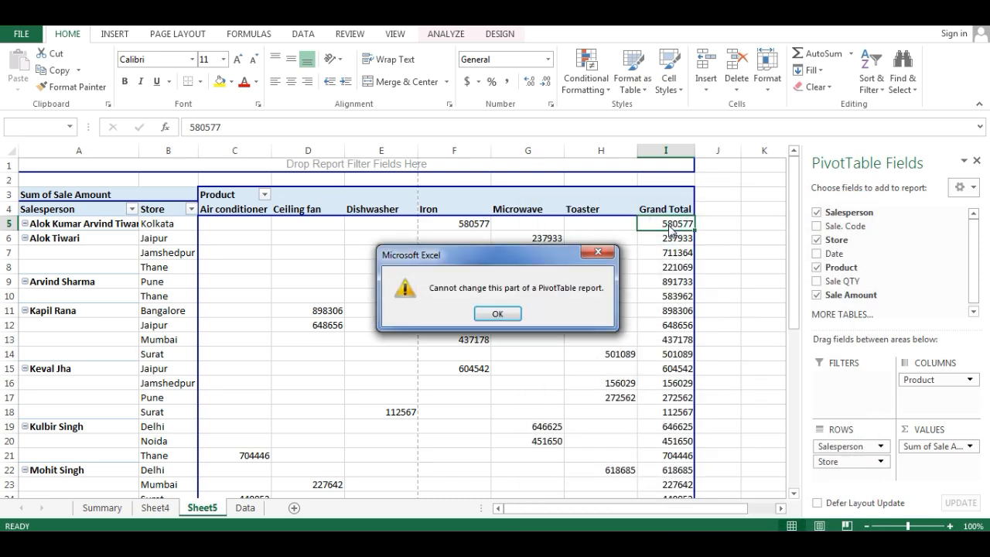
click(599, 252)
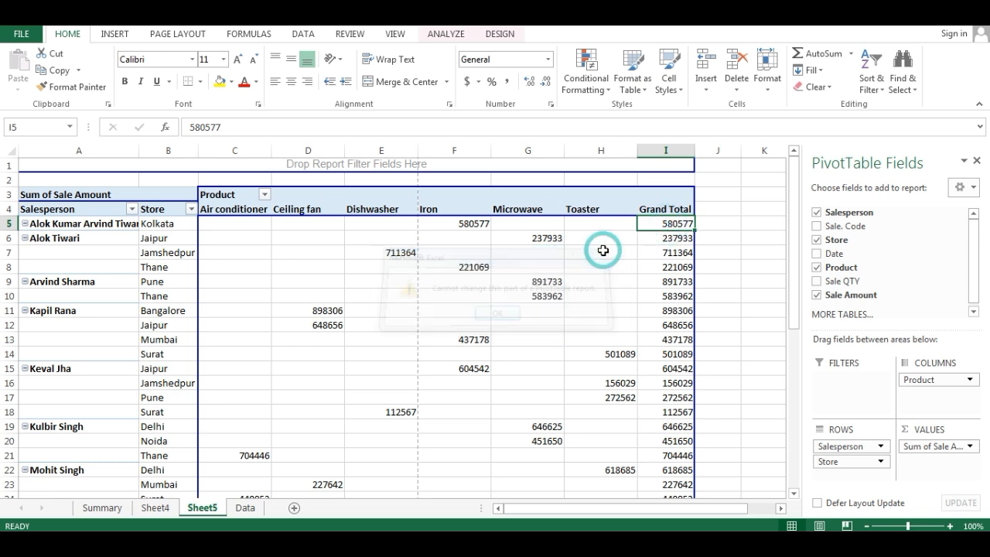
mouse_move(603, 251)
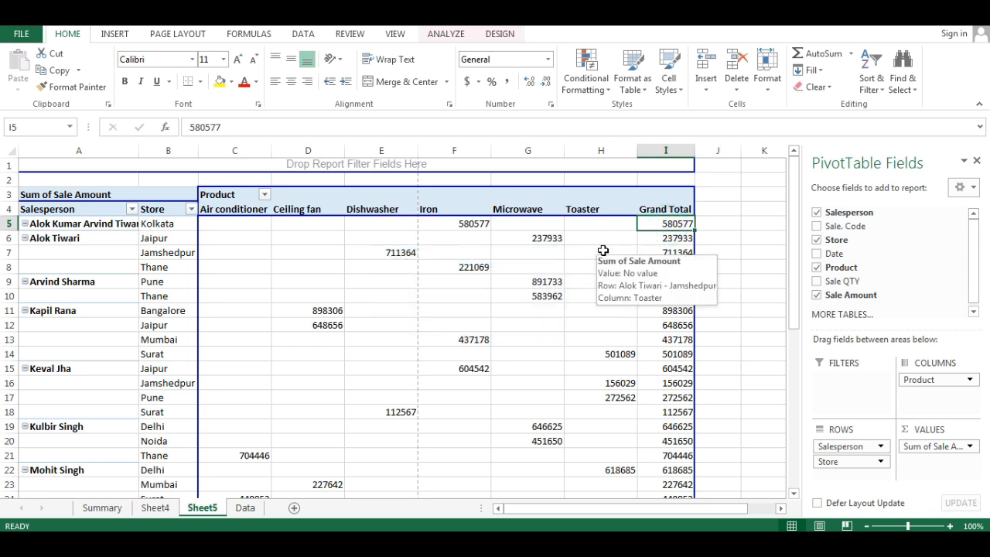
- Examine the PivotTable's data options for retaining deleted items and close the options without changes
right_click(670, 225)
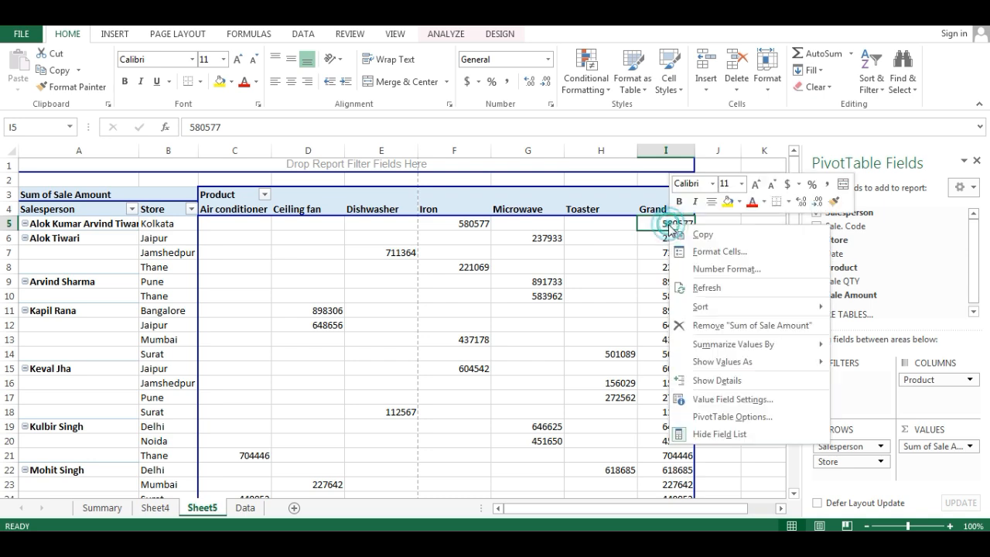
click(741, 417)
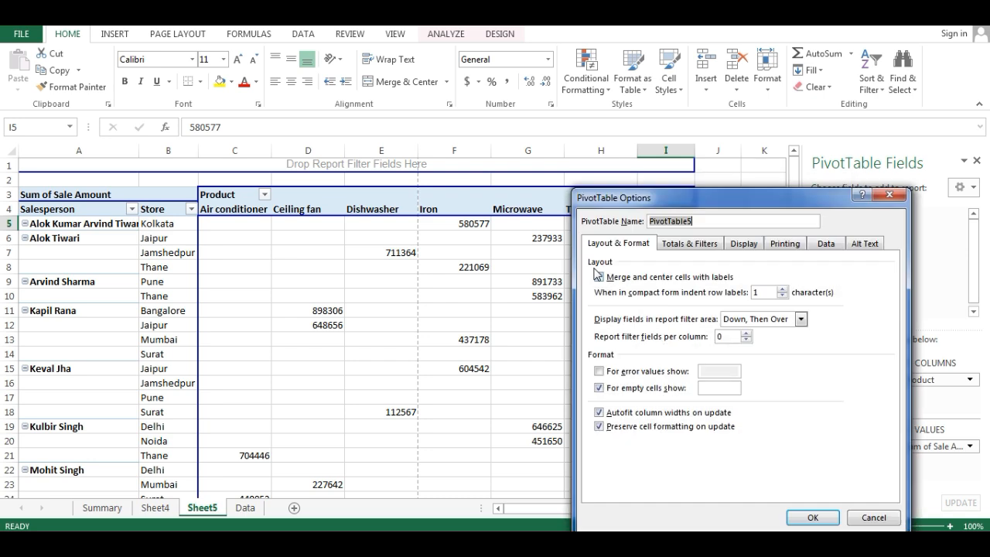
click(824, 243)
drag(769, 204, 802, 77)
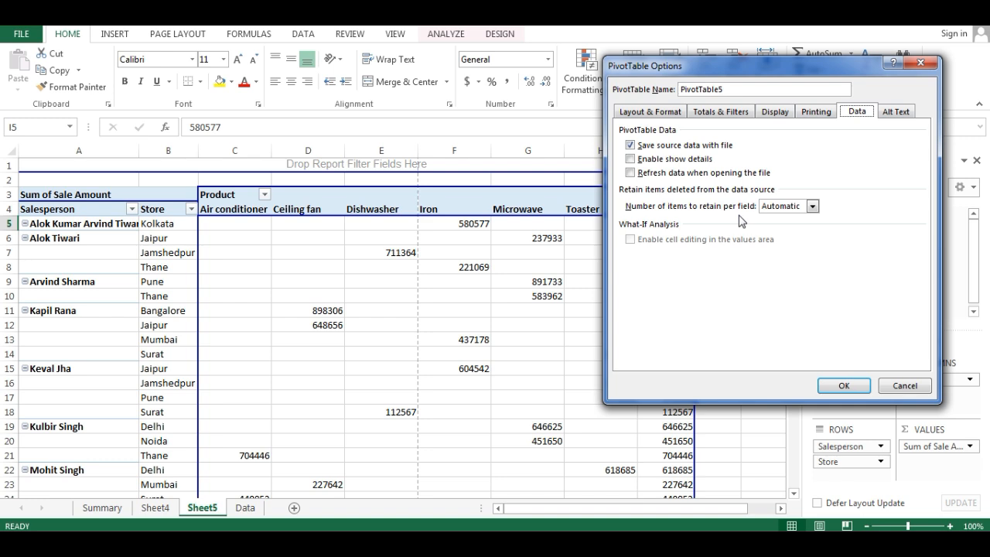
click(919, 65)
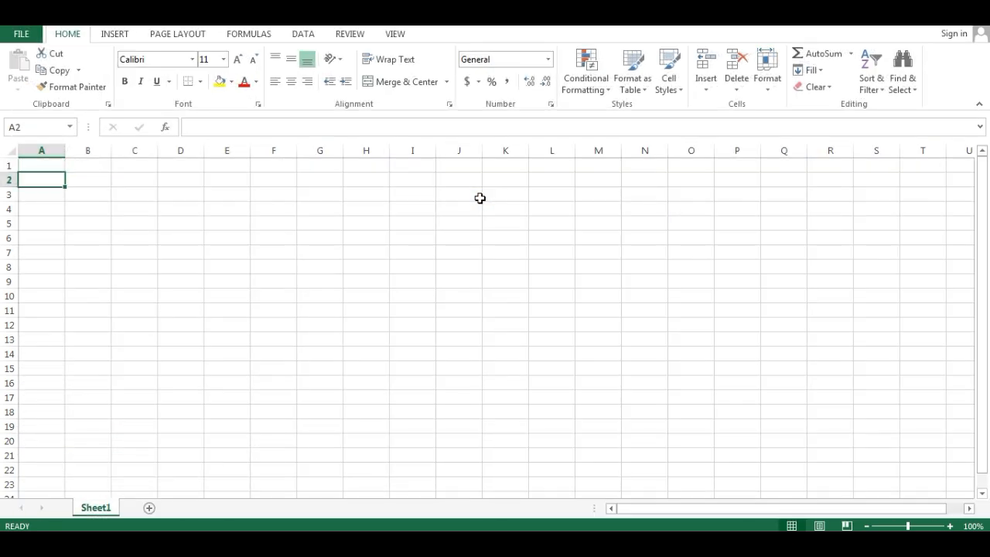
- Enter the headers Name in B2 and Sale in C2 of the blank workbook's Sheet1
key(Right)
text(Name)
key(Return)
key(Up)
key(Right)
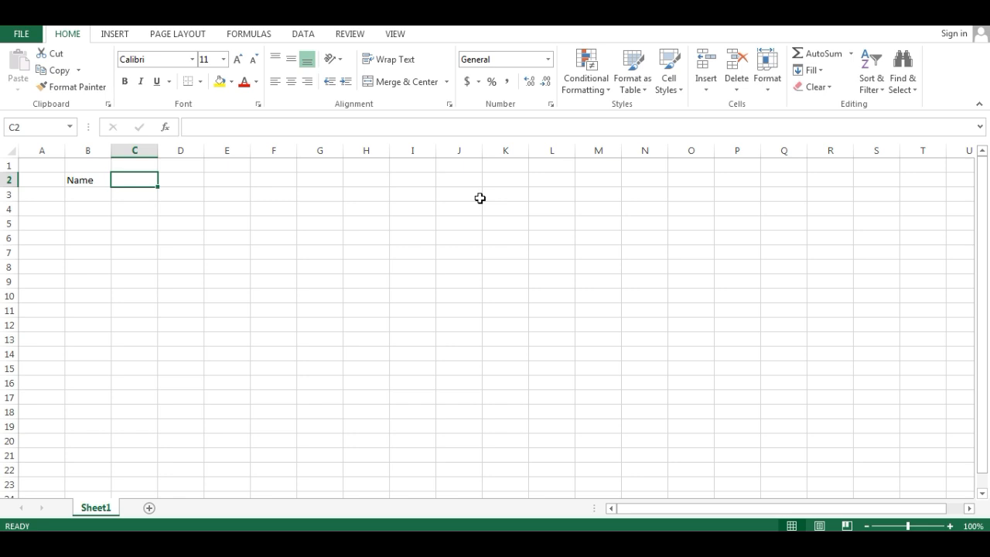
text(Sale)
key(Return)
key(Left)
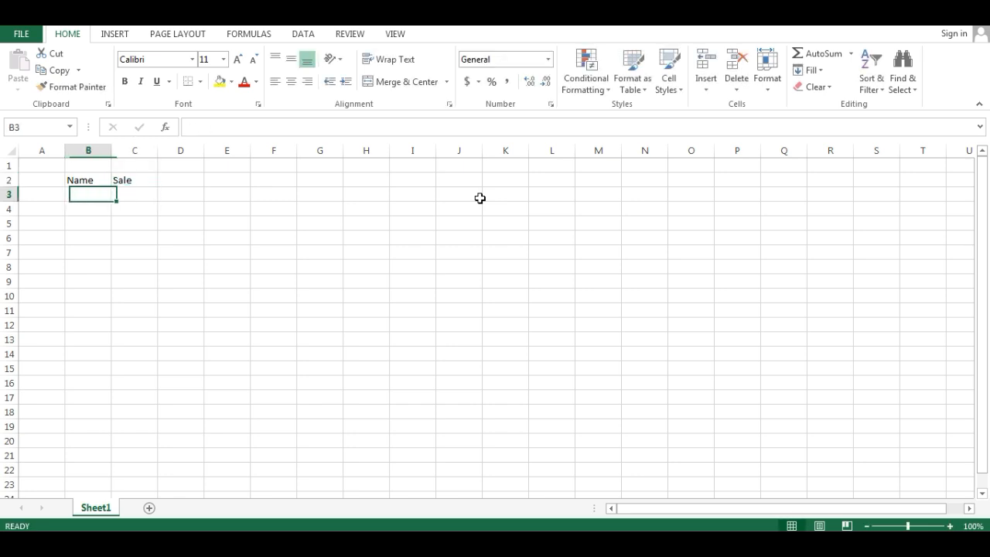
- Fill the Name column in B3:B7 with A, B, C, D and E
text(A)
key(Return)
text(B)
key(Return)
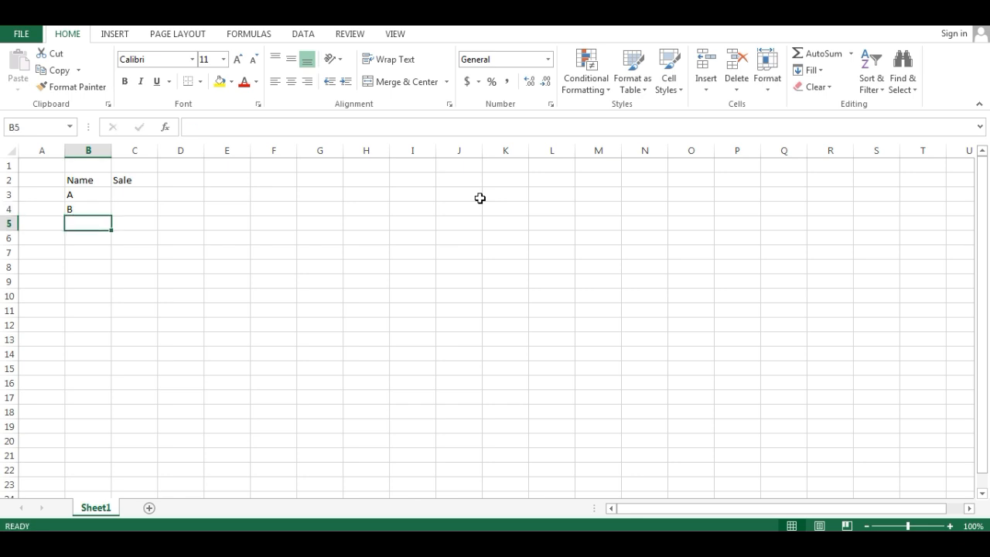
text(C)
key(Return)
text(D)
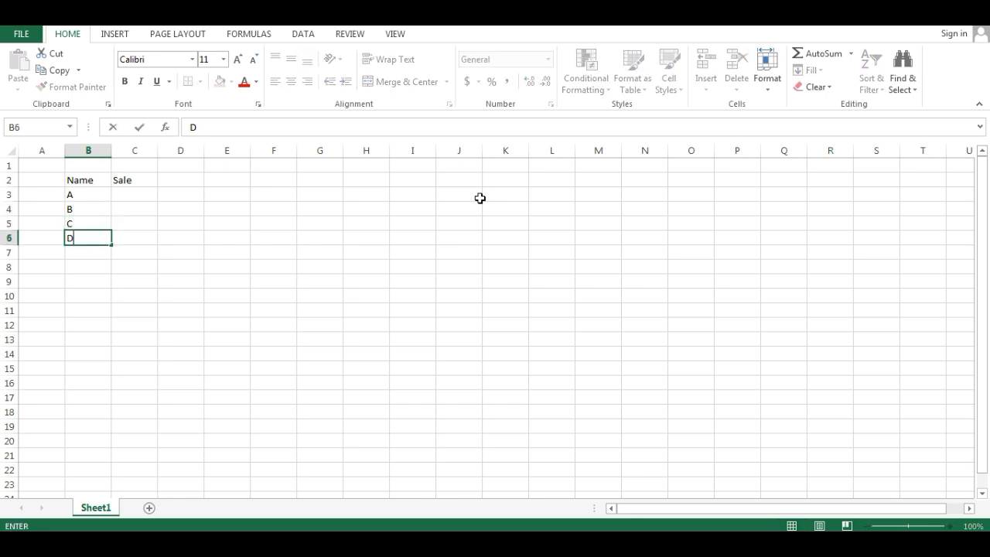
key(Return)
text(E)
key(Return)
key(Up)
key(Up)
key(Up)
key(Up)
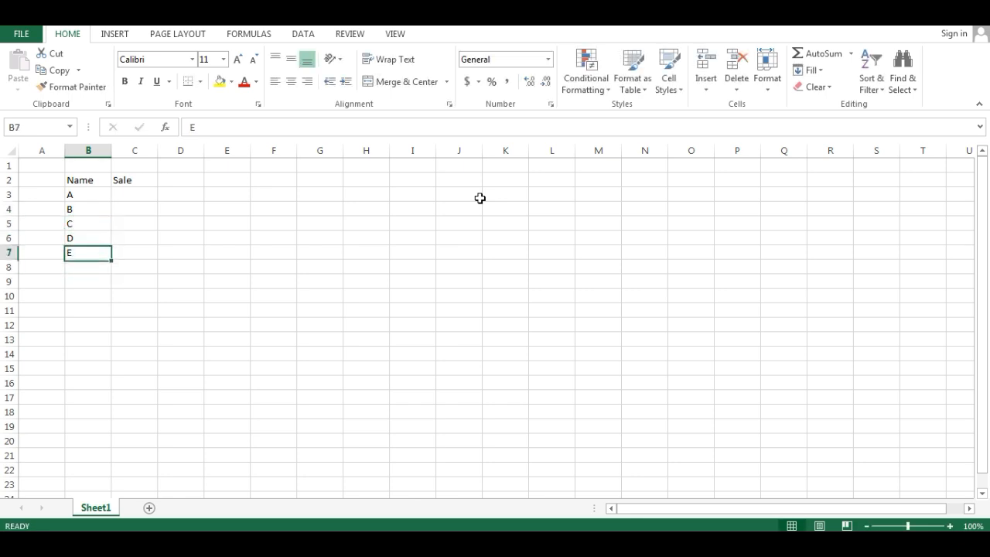
key(Up)
key(Right)
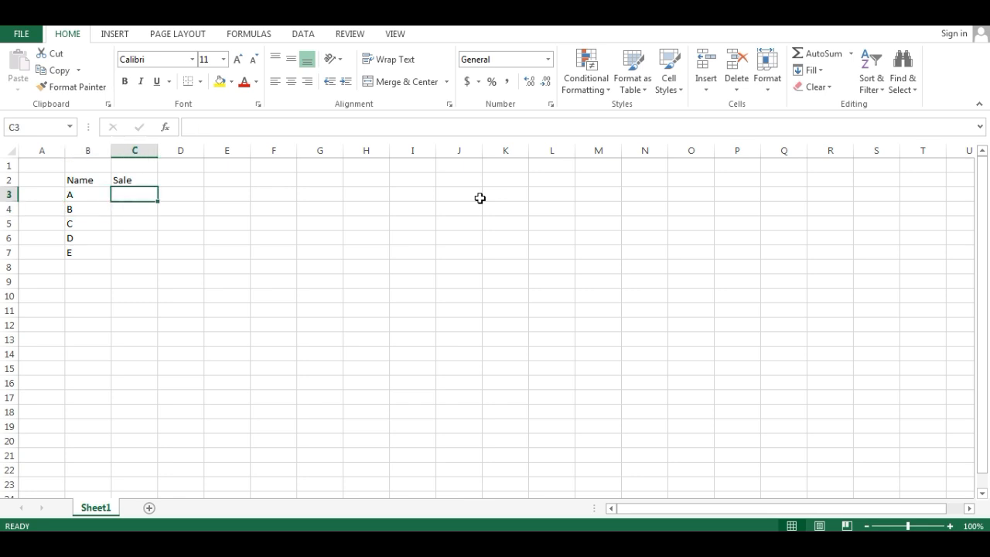
- Fill the Sale column in C3:C7 with 11, 12, 34, 56 and 66
text(11)
key(Return)
text(12)
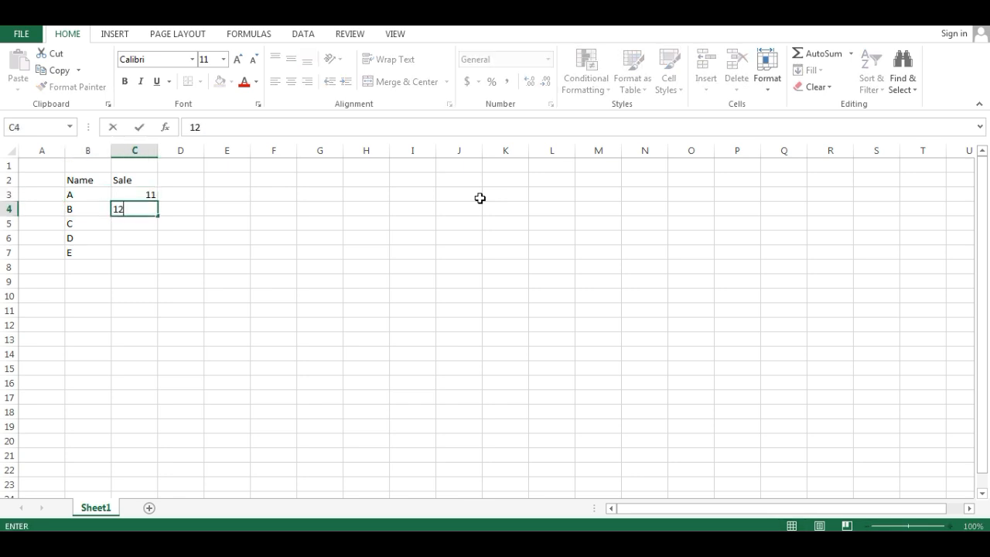
key(Return)
text(34)
key(Return)
text(56)
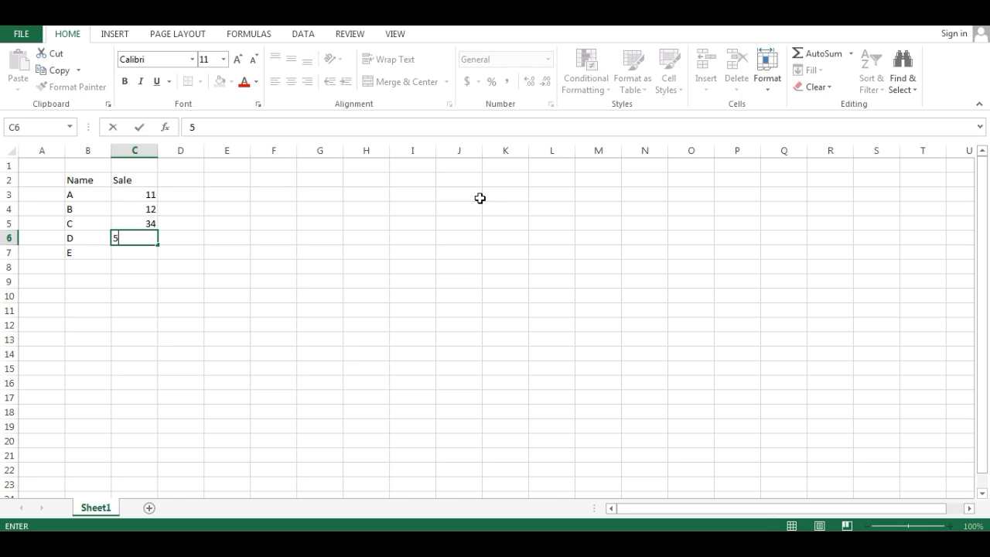
key(Return)
text(78)
key(Return)
key(Up)
key(Up)
key(Up)
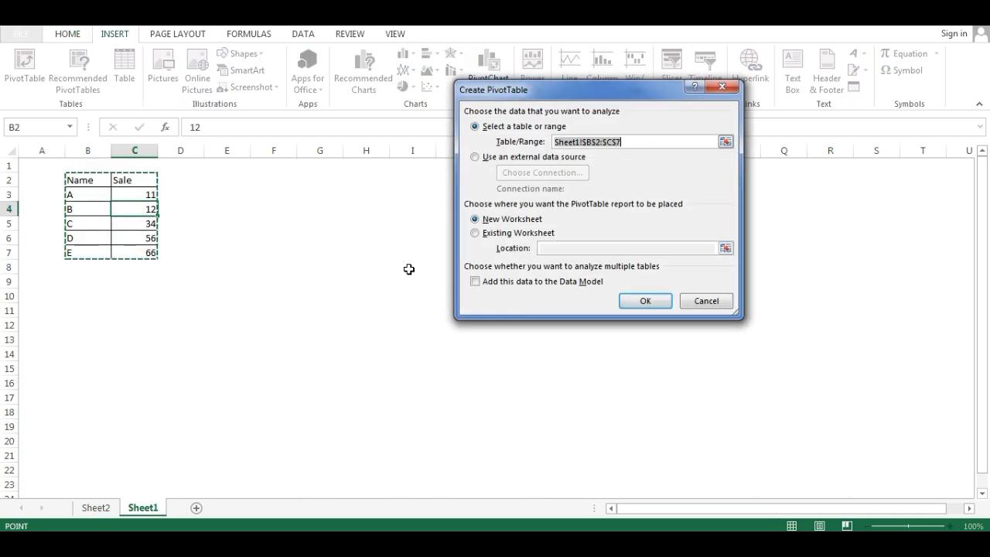
- Create a PivotTable from B2:C7 at E2 on the existing worksheet, with Name in the rows and Sale in the values
click(519, 233)
click(579, 247)
click(238, 184)
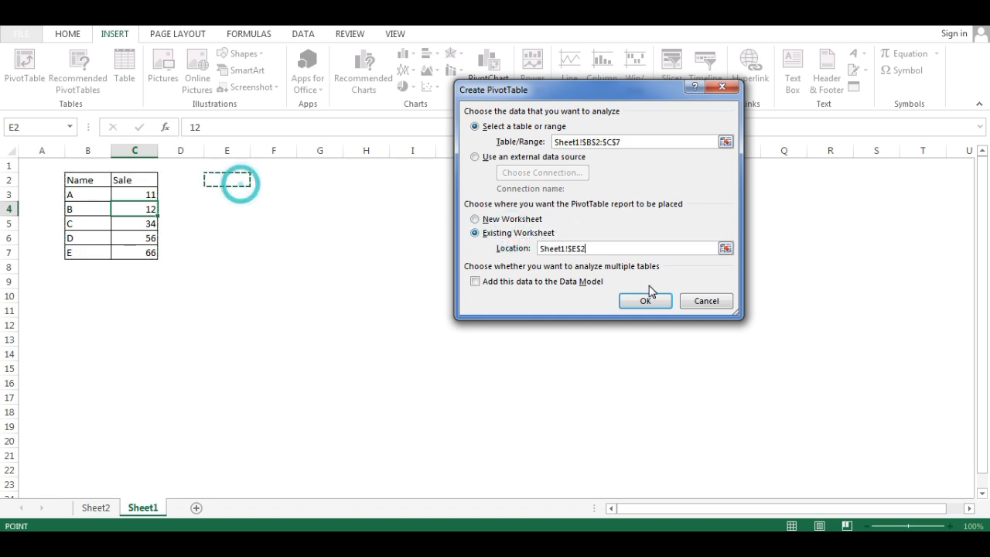
click(645, 301)
drag(839, 212, 855, 473)
drag(835, 225, 935, 451)
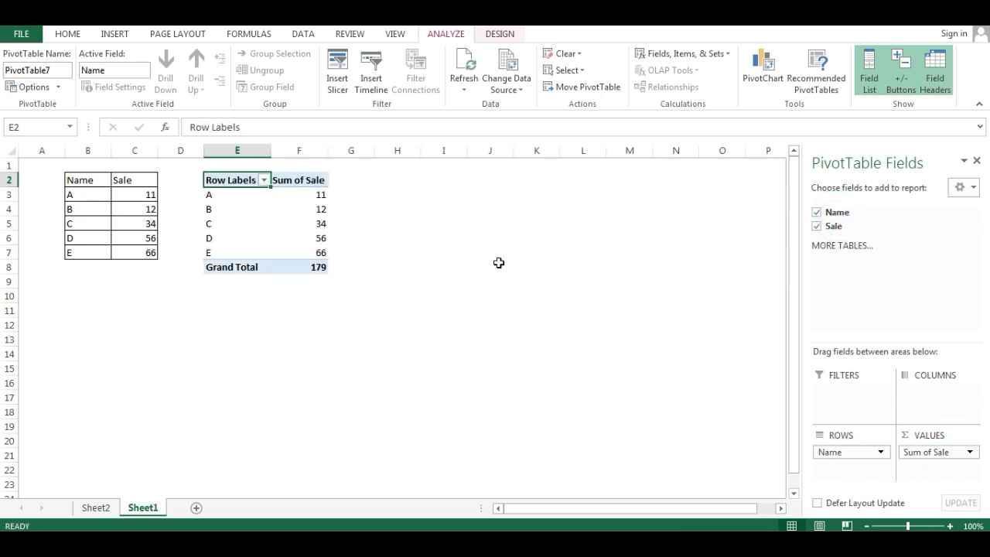
- Check which names the PivotTable's row label filter list offers and close the list
click(264, 180)
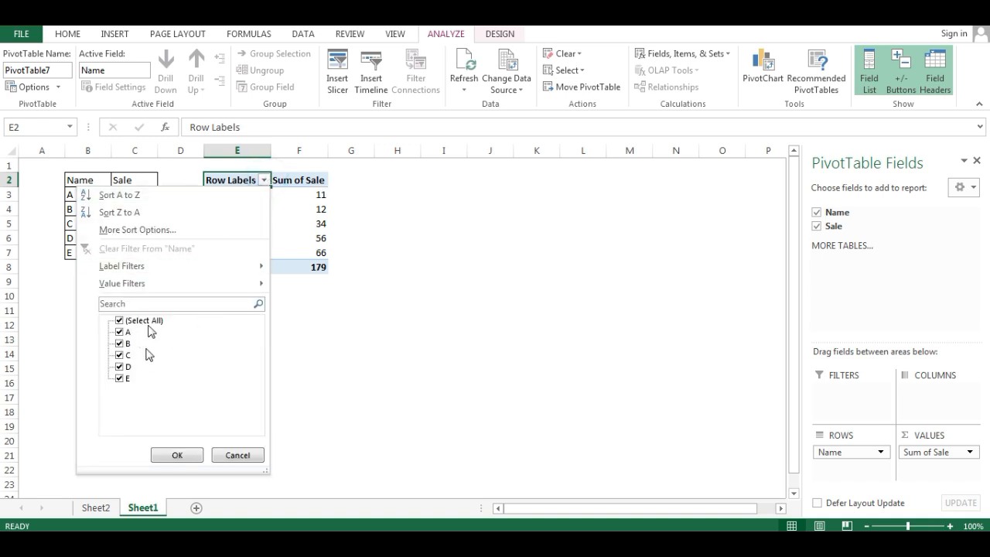
click(319, 271)
- Replace the source names in B3:B7 with I, II, III, IV and V
key(Down)
key(Left)
key(Left)
key(Left)
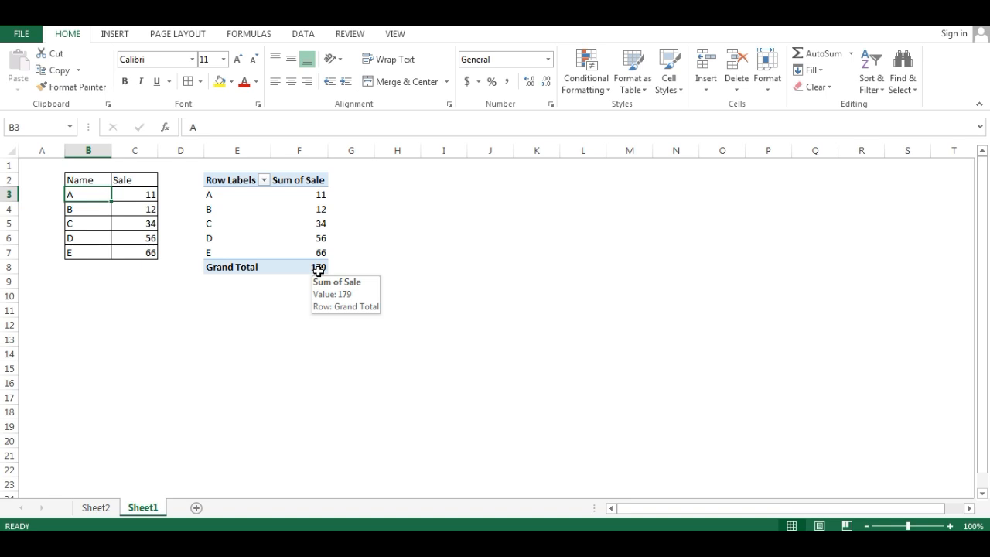
text(I)
key(Return)
text(II)
key(Return)
text(III)
key(Return)
text(IV)
key(Return)
text(V)
key(Return)
mouse_move(318, 270)
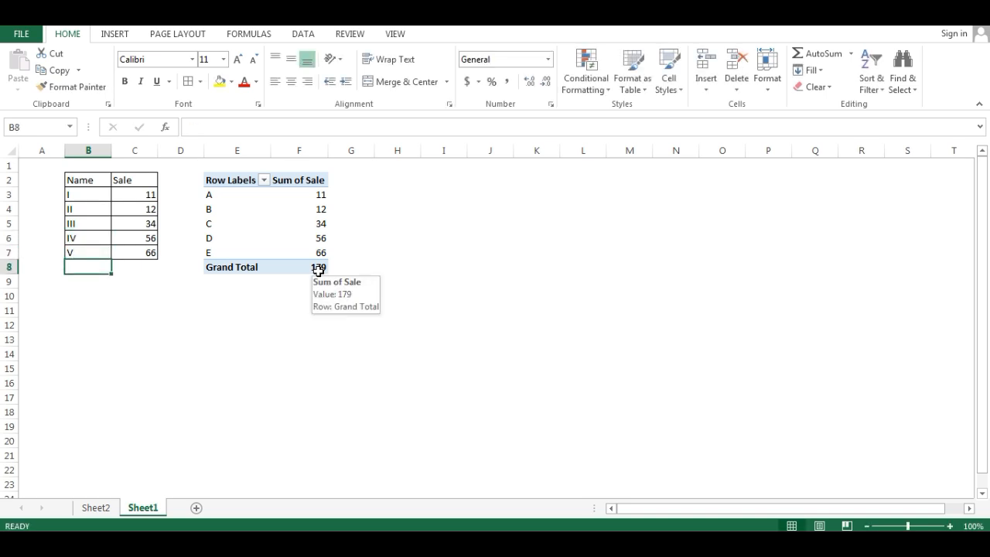
- Refresh the PivotTable so its row labels take the renamed source entries
click(246, 223)
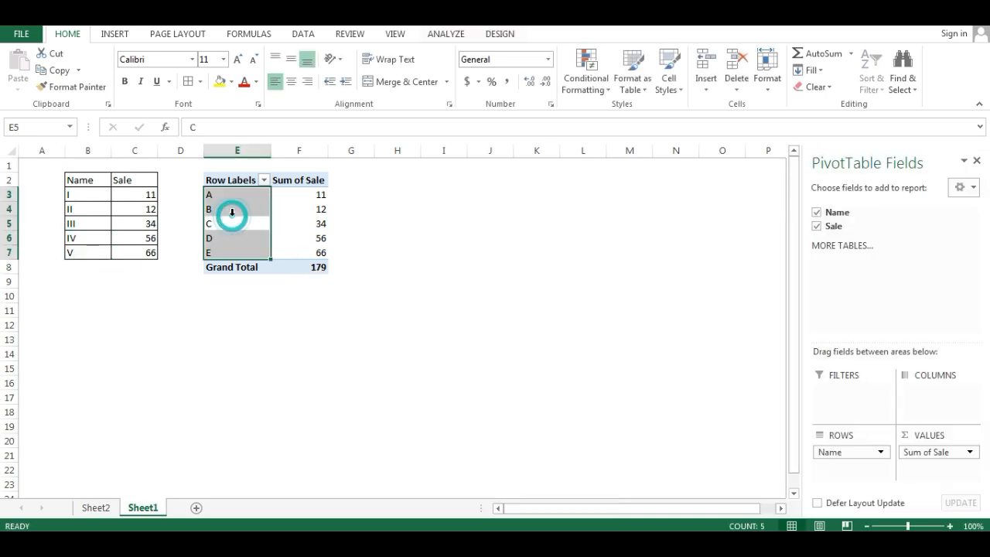
click(216, 212)
right_click(216, 212)
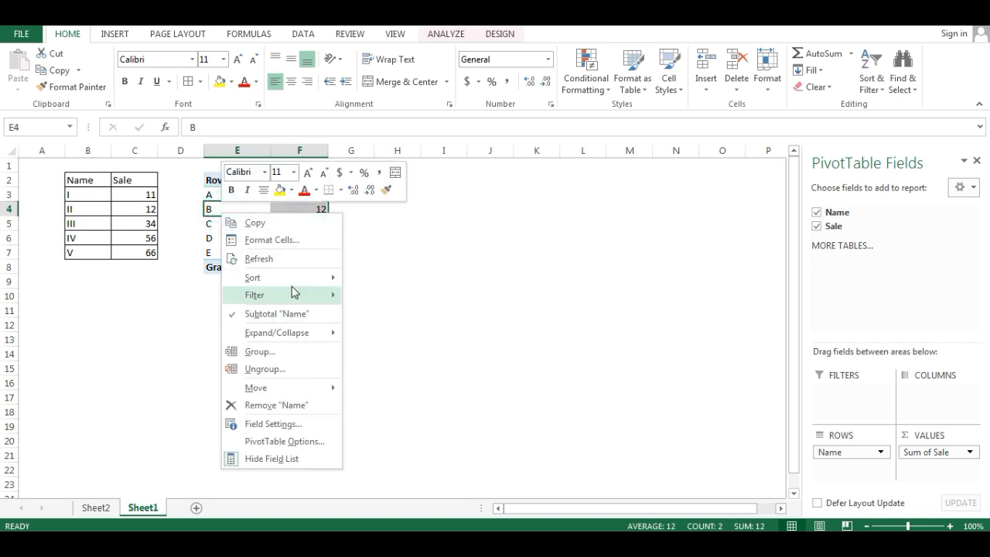
click(257, 258)
click(237, 210)
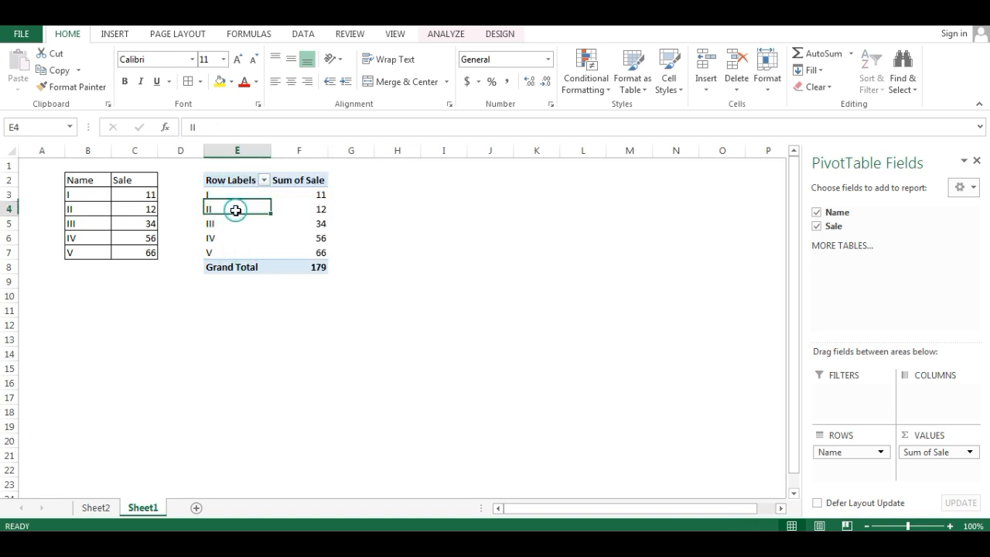
- Examine the refreshed PivotTable's row label filter list for old names retained from the source data
click(264, 180)
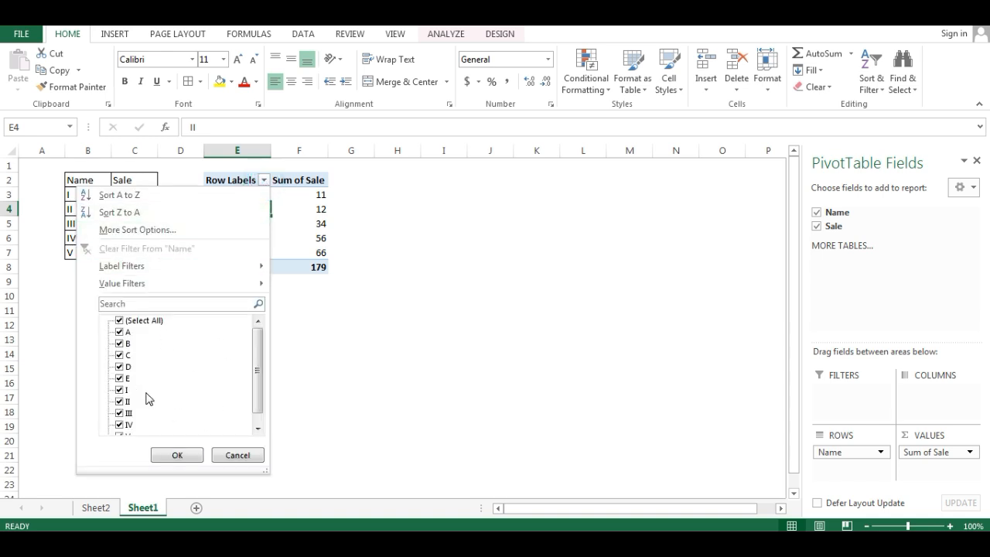
drag(259, 368, 255, 344)
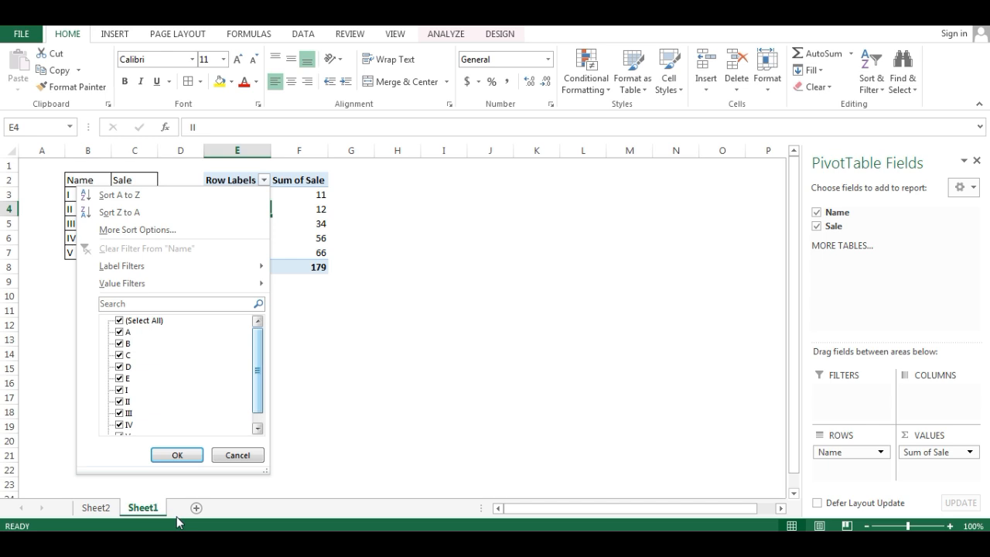
- Set the number of deleted items the PivotTable retains per field to None in its data options
click(237, 455)
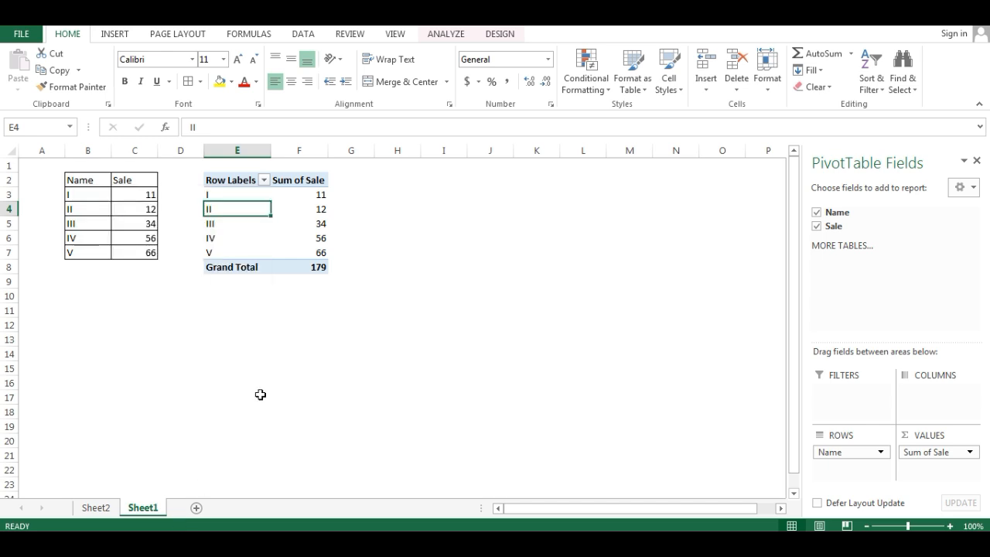
right_click(228, 213)
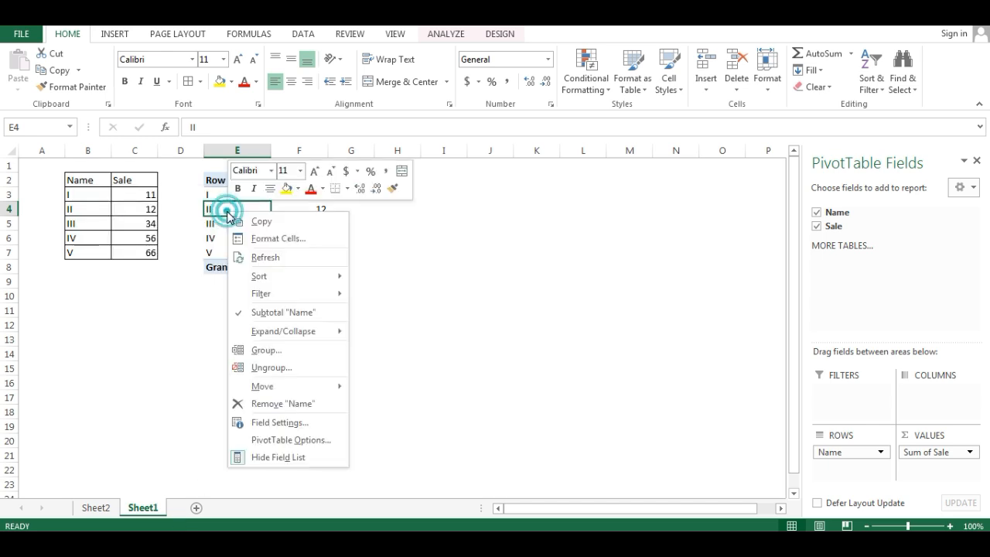
click(304, 439)
drag(281, 200, 577, 153)
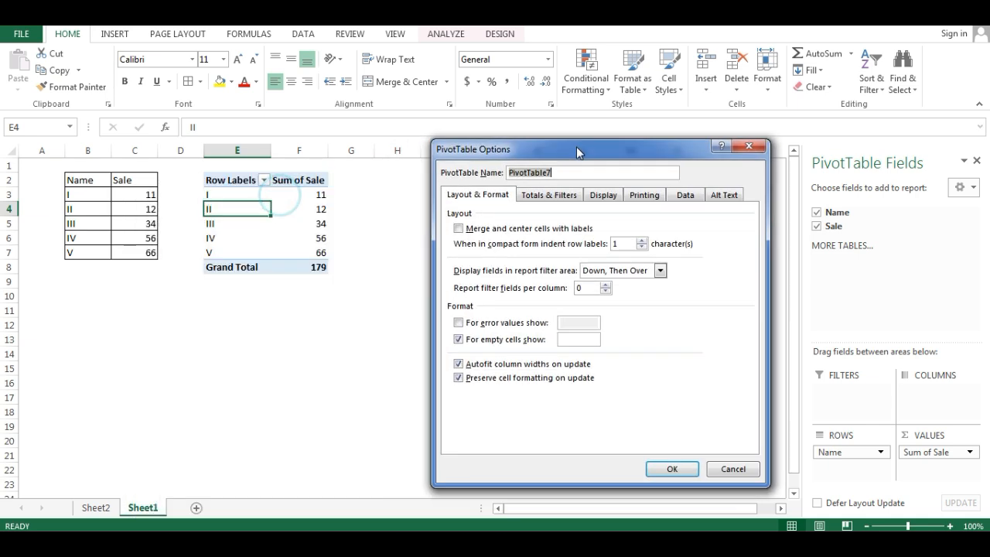
click(685, 194)
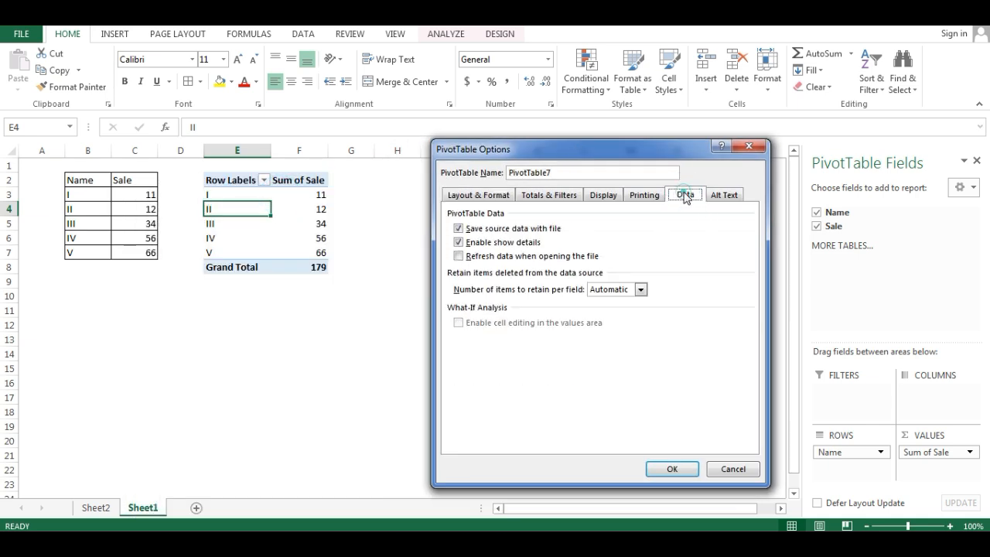
click(640, 289)
click(618, 310)
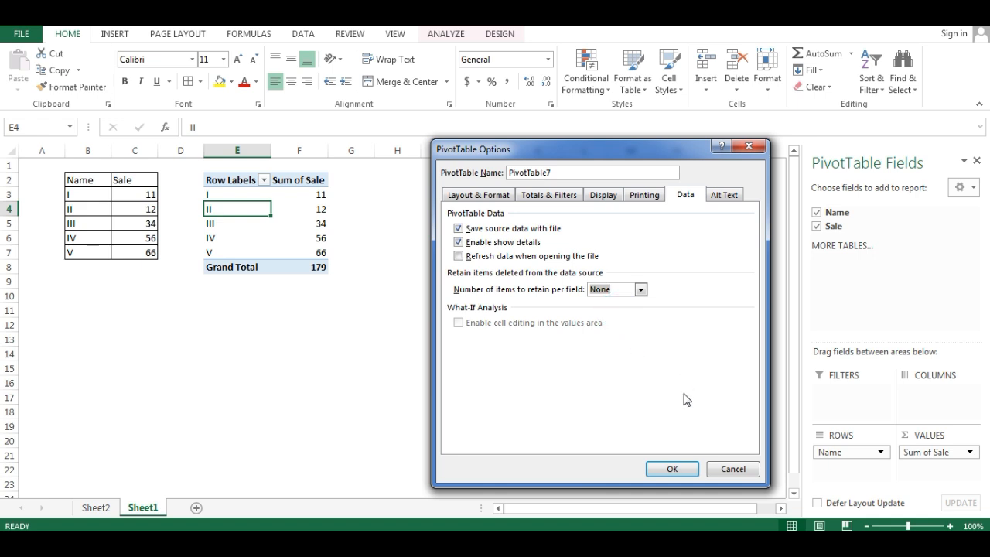
click(664, 472)
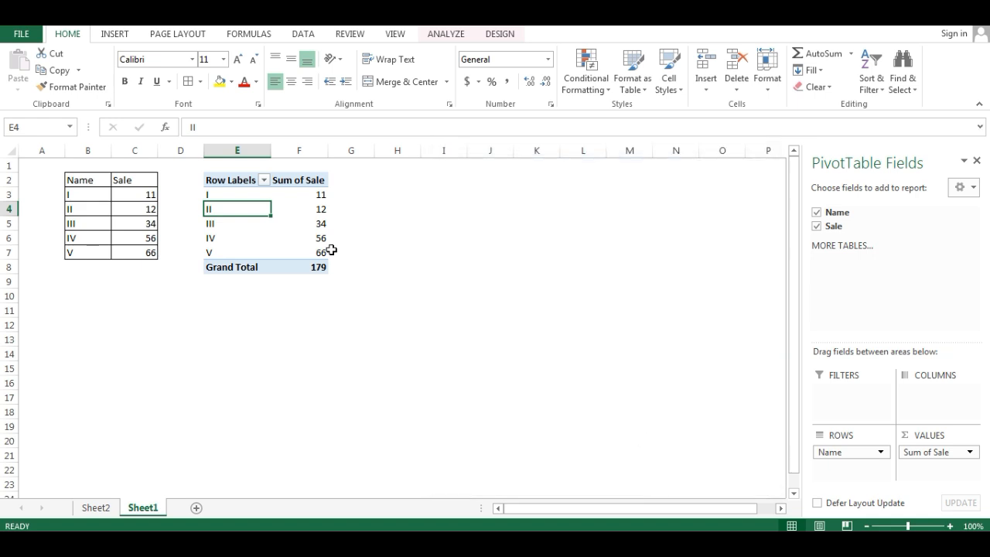
- Refresh the PivotTable and check its row label filter list for old names, leaving the filter unchanged
right_click(227, 209)
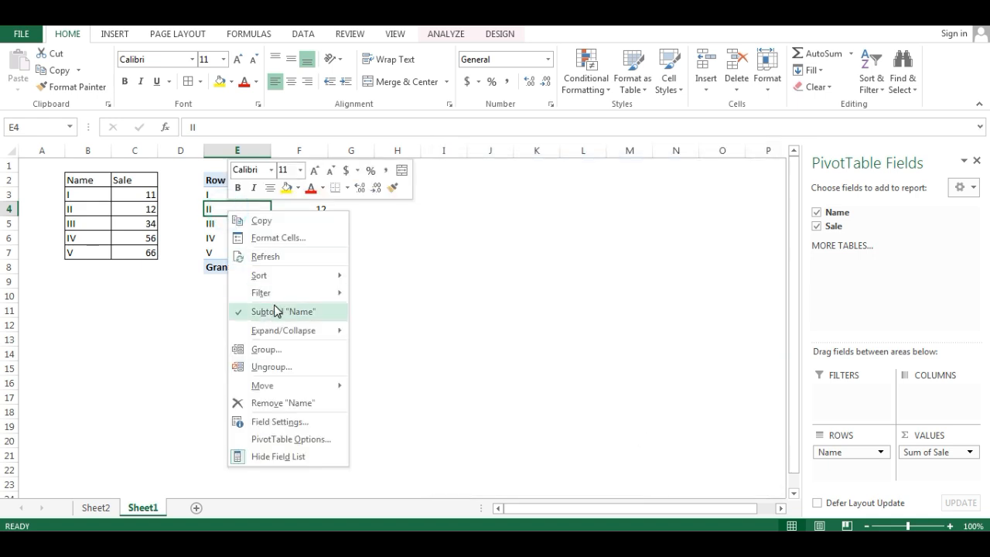
click(263, 256)
click(264, 180)
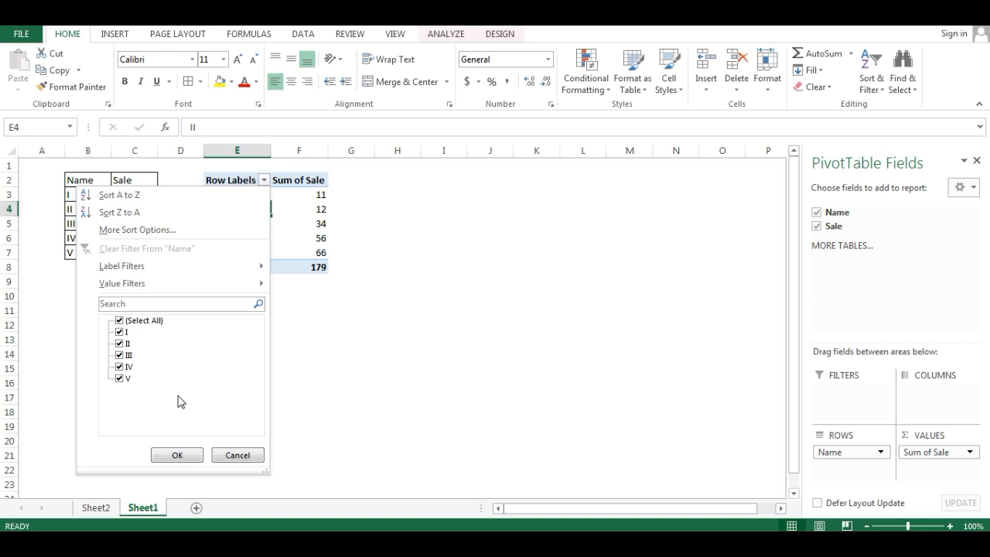
key(Escape)
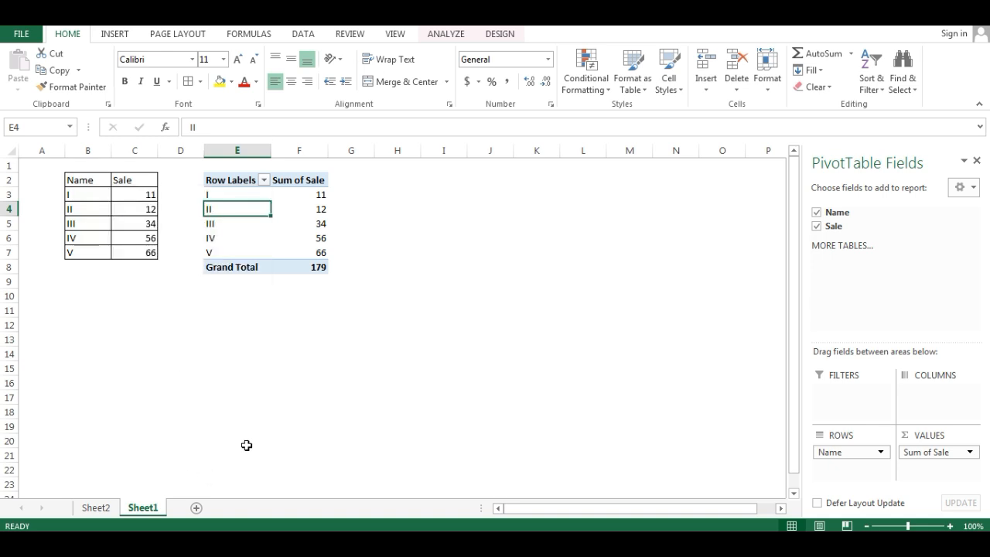
- Switch to the sales workbook and examine the alt text title and description fields in the Sheet5 PivotTable's options
key(alt+Tab)
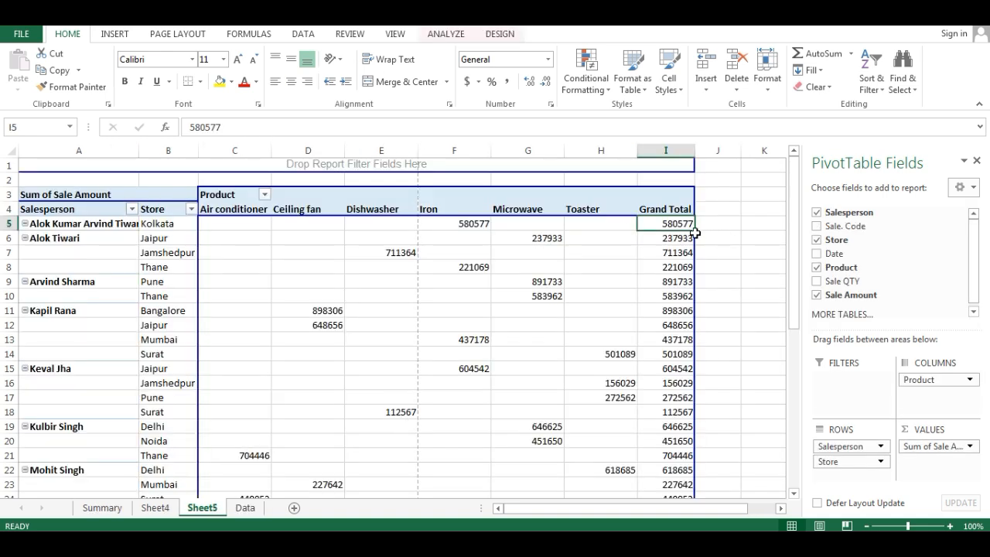
right_click(664, 221)
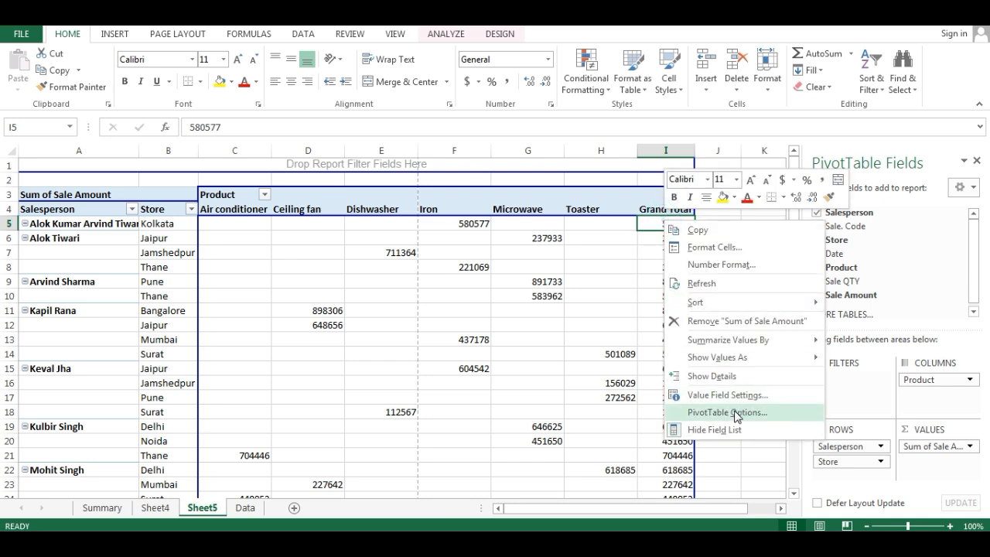
click(727, 412)
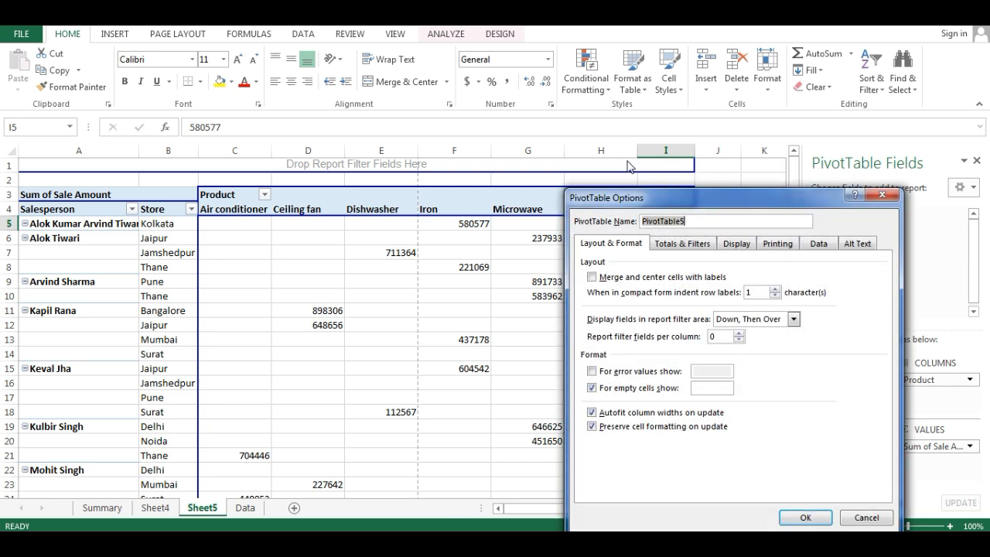
click(859, 244)
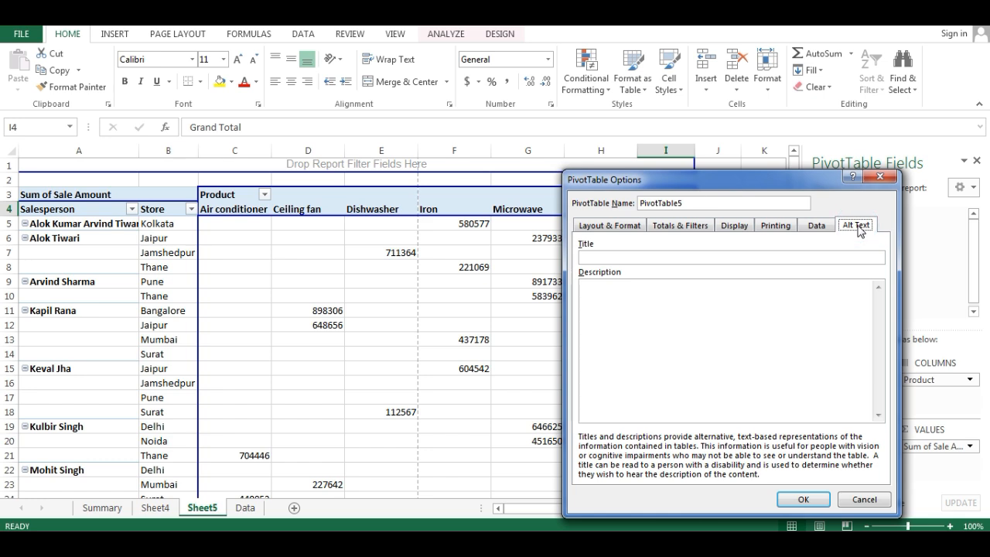
click(599, 259)
click(621, 294)
click(797, 500)
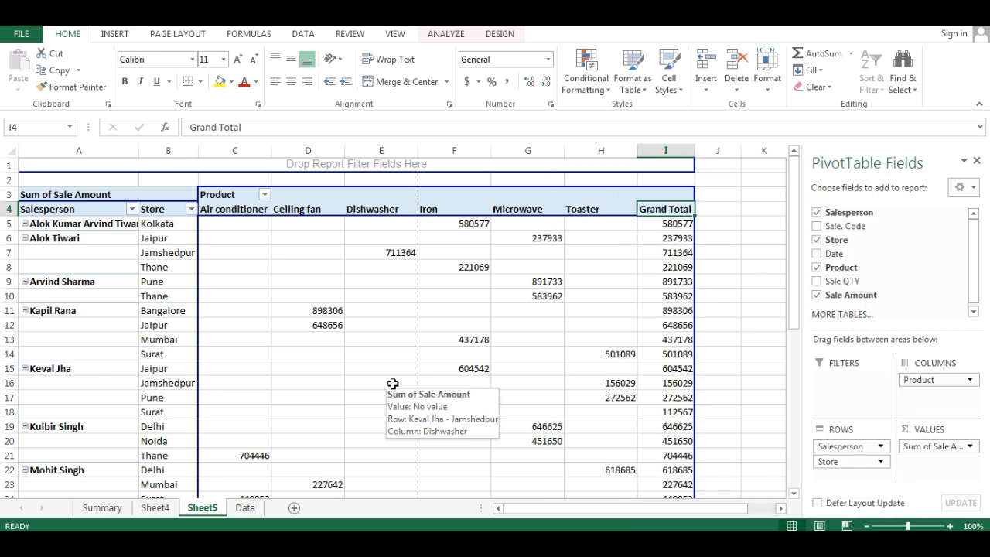